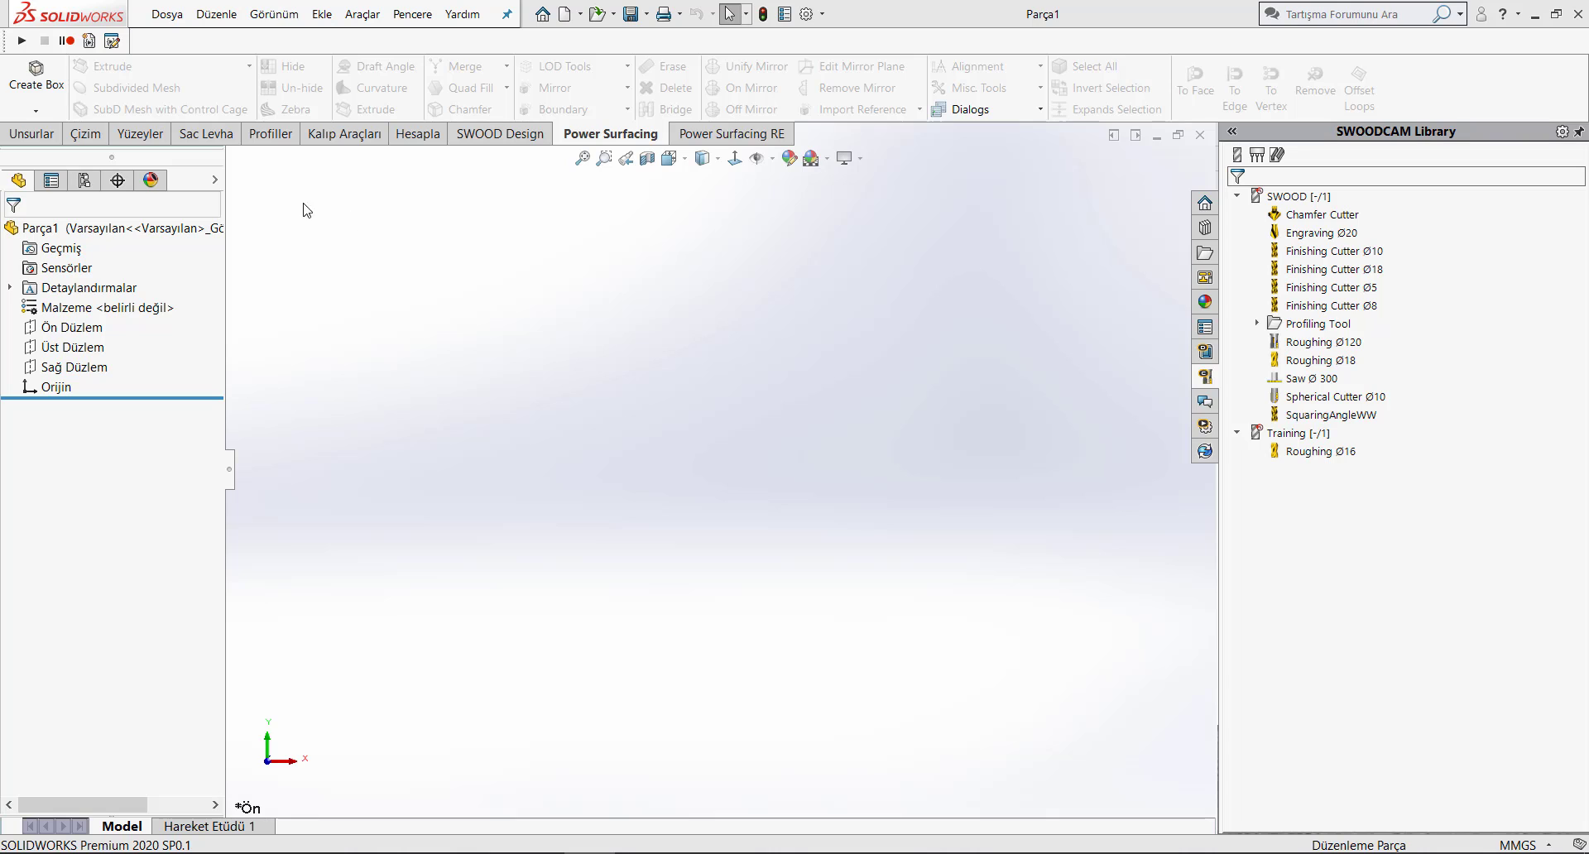
# - Open the Create SubD dropdown to see the available primitive shapes
pyautogui.click(45, 115)
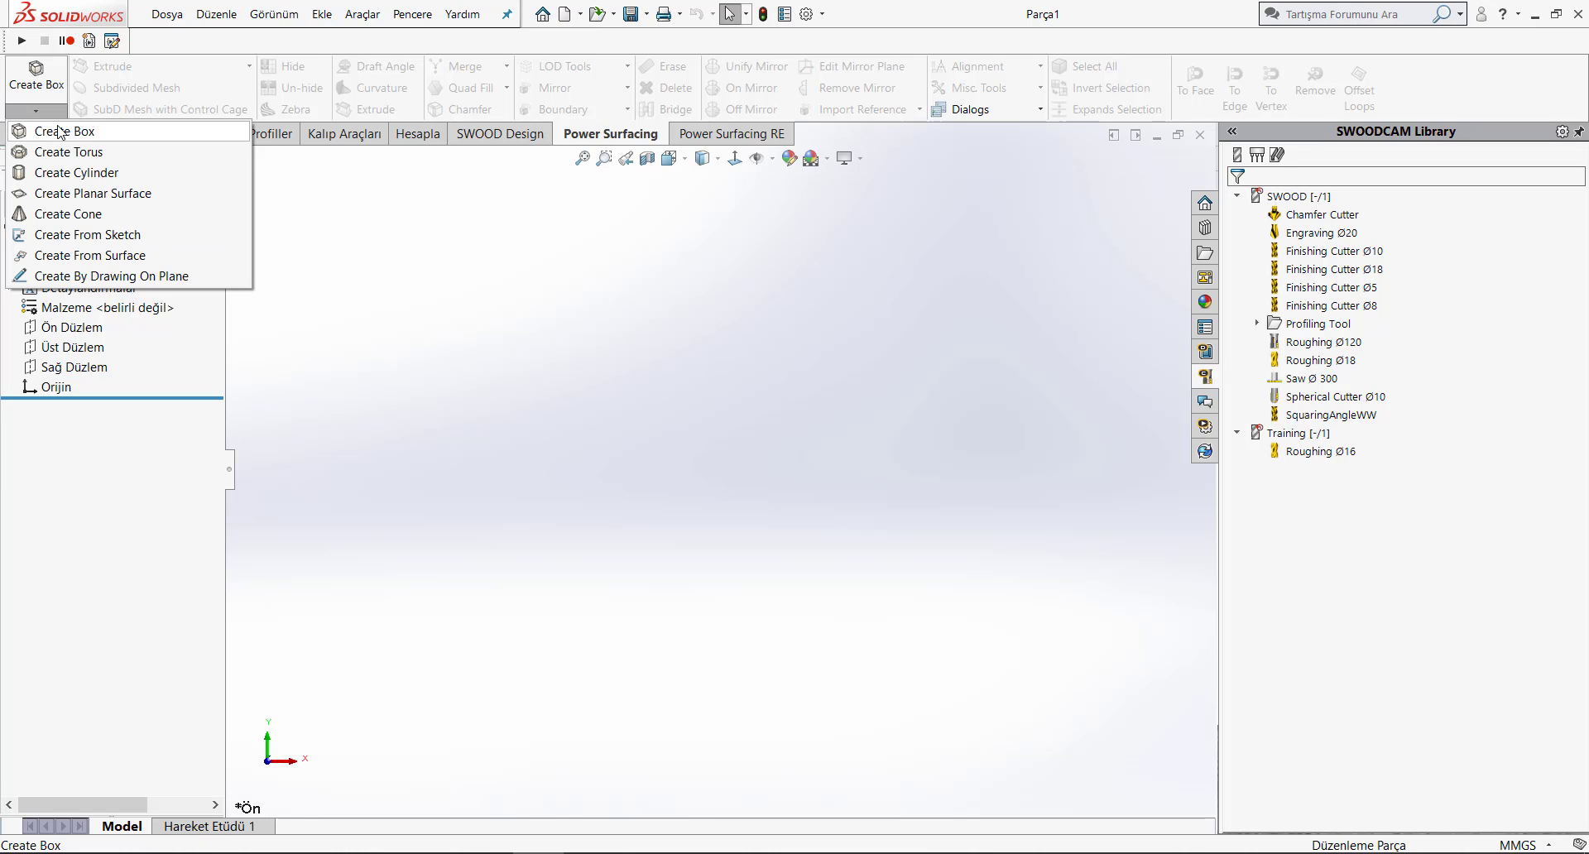
# - Start a SubD box sized 140 × 120 × 90 mm with 3 length and 2 width segments
pyautogui.click(49, 135)
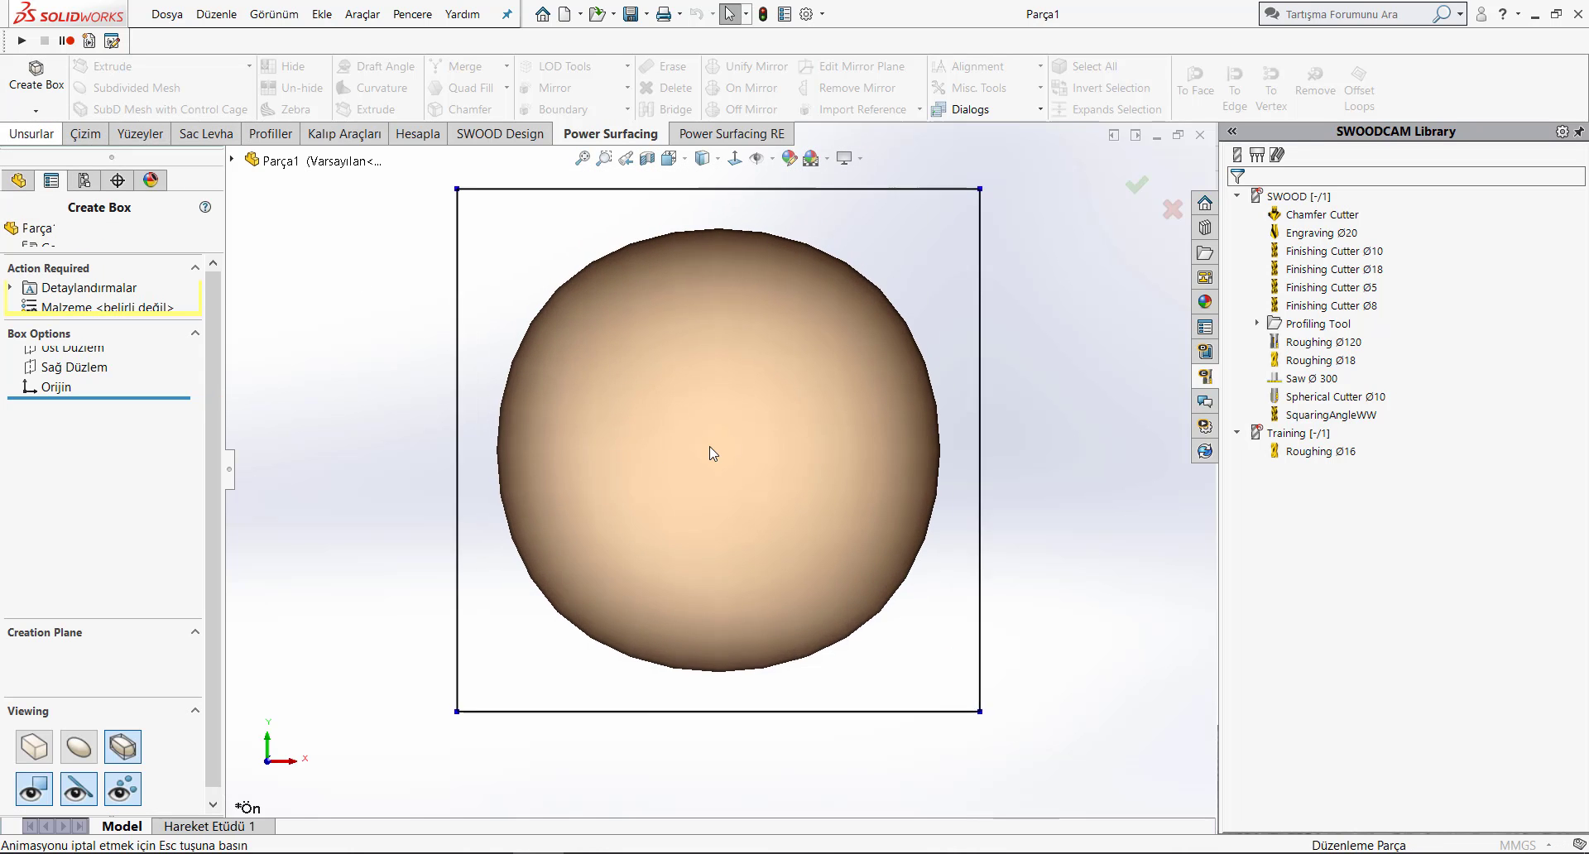
pyautogui.moveTo(666, 535)
pyautogui.mouseDown(button='middle')
pyautogui.moveTo(634, 426)
pyautogui.moveTo(648, 440)
pyautogui.mouseUp(button='middle')
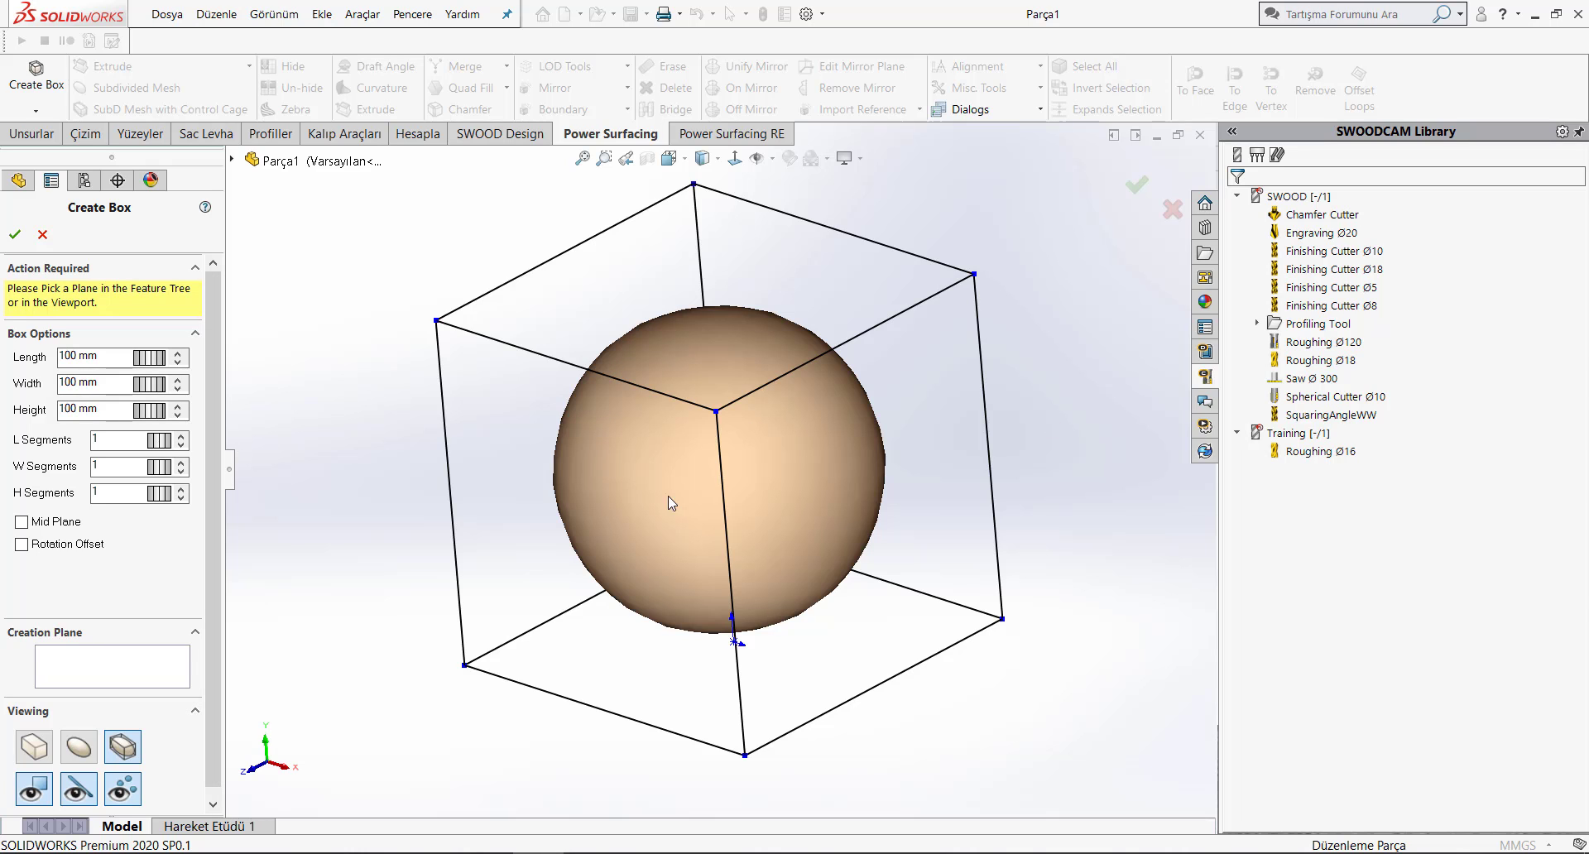
pyautogui.moveTo(782, 453); pyautogui.dragTo(806, 453, button='middle')
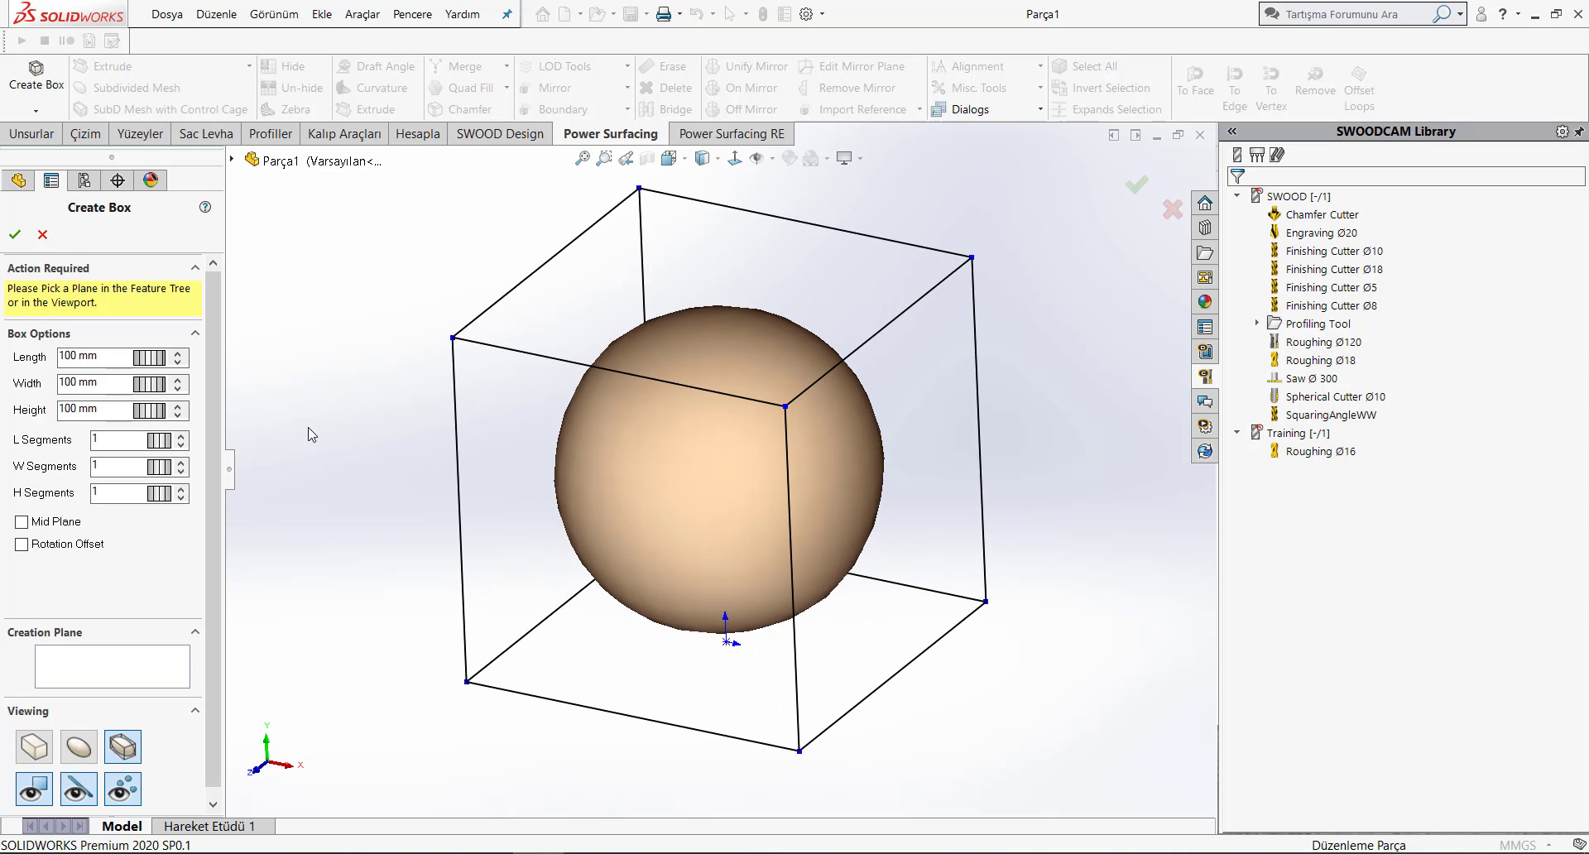
pyautogui.moveTo(140, 364)
pyautogui.mouseDown()
pyautogui.moveTo(193, 375)
pyautogui.moveTo(149, 418)
pyautogui.moveTo(247, 413)
pyautogui.moveTo(182, 456)
pyautogui.moveTo(214, 444)
pyautogui.moveTo(178, 445)
pyautogui.moveTo(207, 467)
pyautogui.moveTo(160, 483)
pyautogui.moveTo(218, 495)
pyautogui.moveTo(145, 495)
pyautogui.mouseUp()
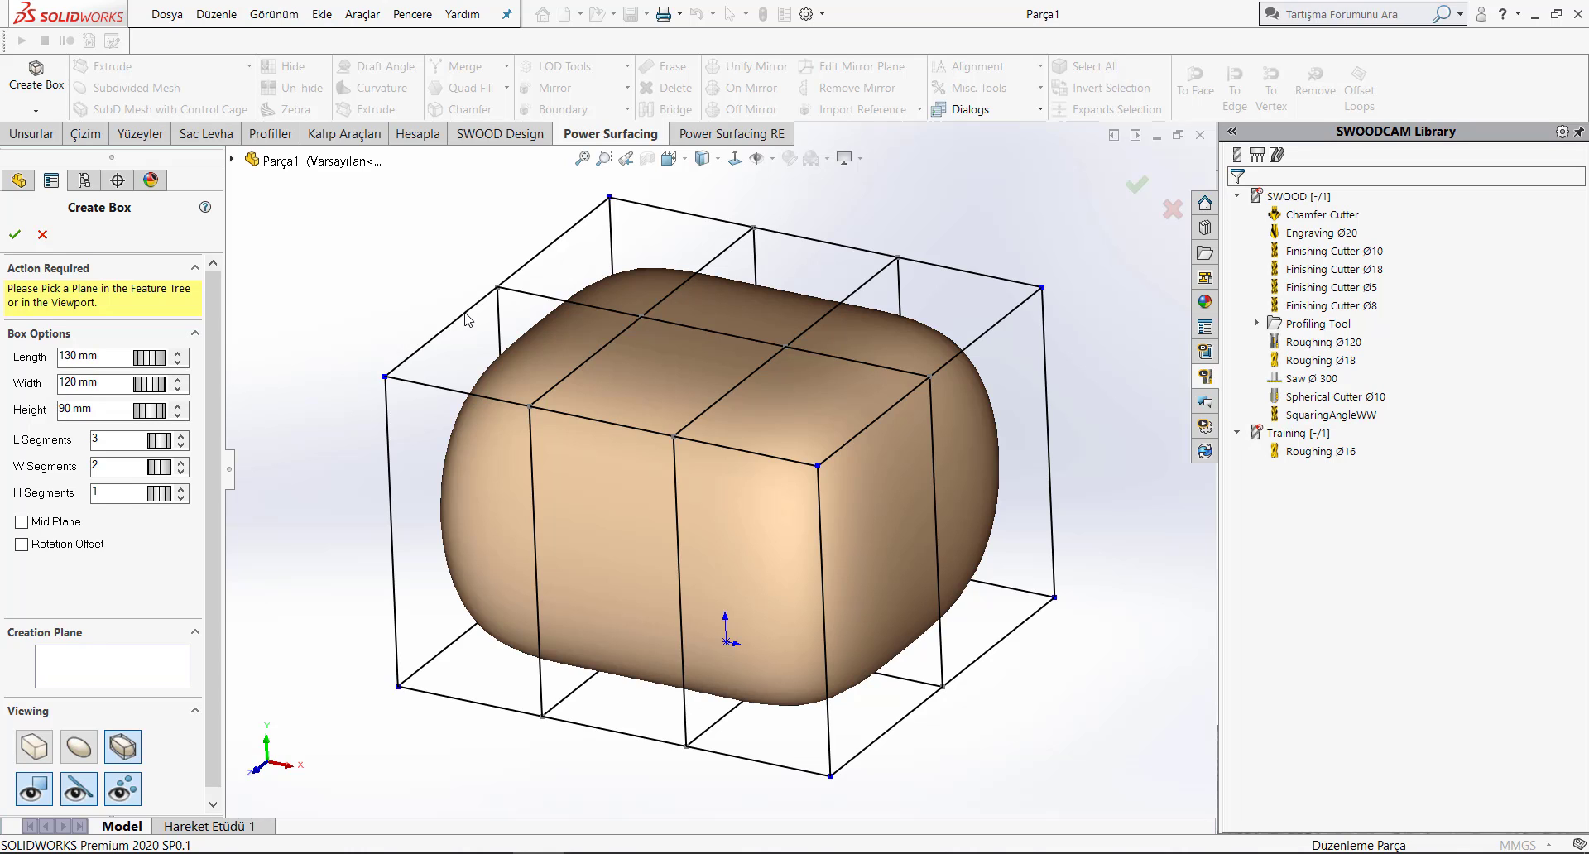
pyautogui.moveTo(146, 363); pyautogui.dragTo(170, 364)
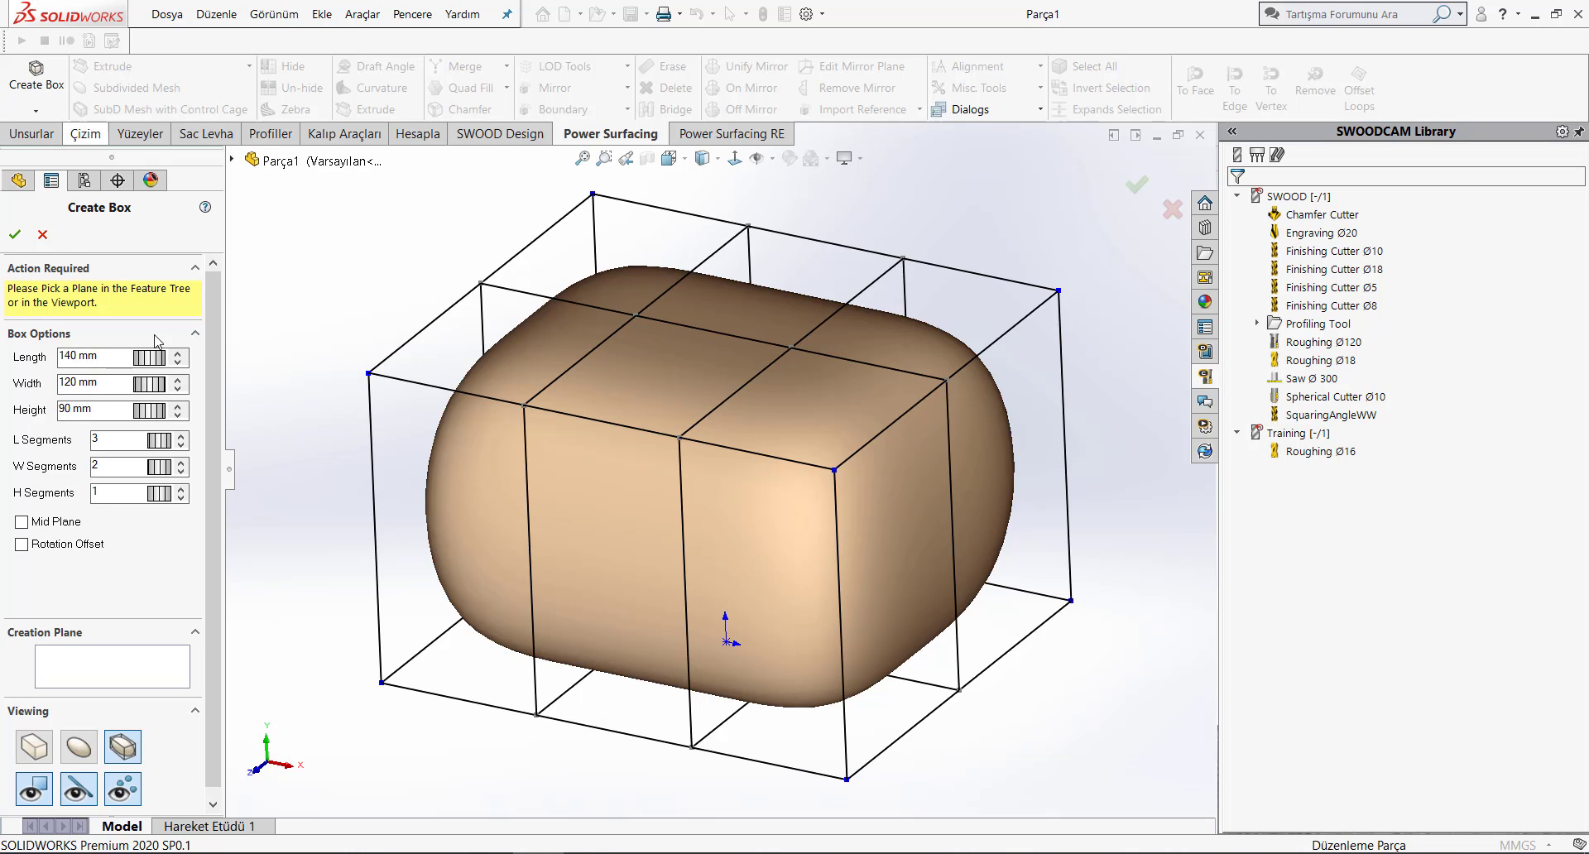
# - Accept the box and select its two middle top faces
pyautogui.click(14, 234)
pyautogui.doubleClick(399, 240)
pyautogui.scroll(-3, 708, 429)
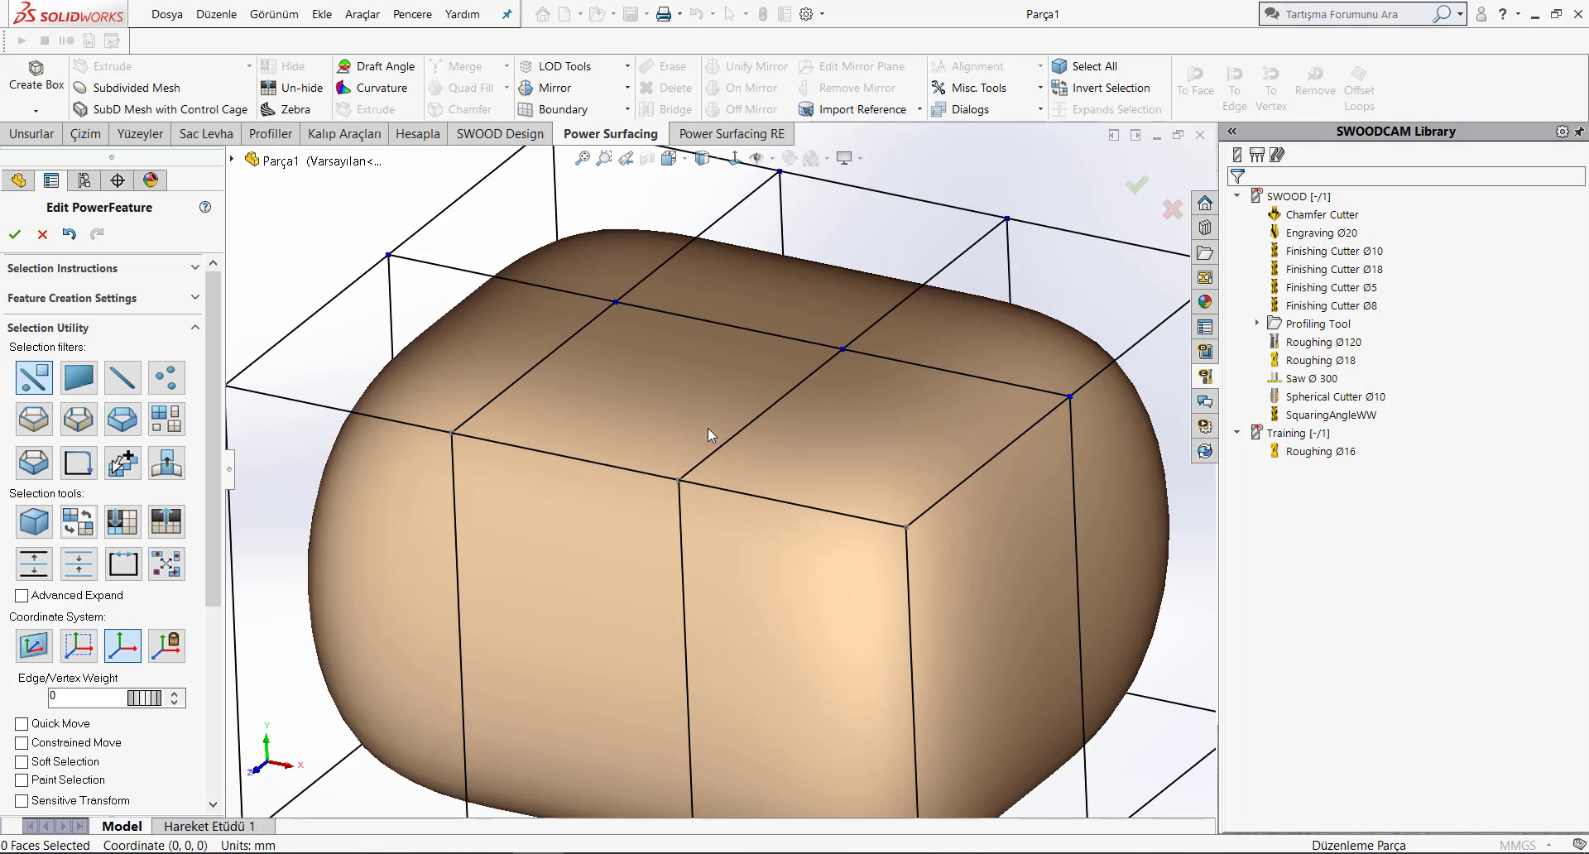
pyautogui.click(722, 369)
pyautogui.keyDown('ctrl'); pyautogui.click(752, 303); pyautogui.keyUp('ctrl')
pyautogui.rightClick(658, 327)
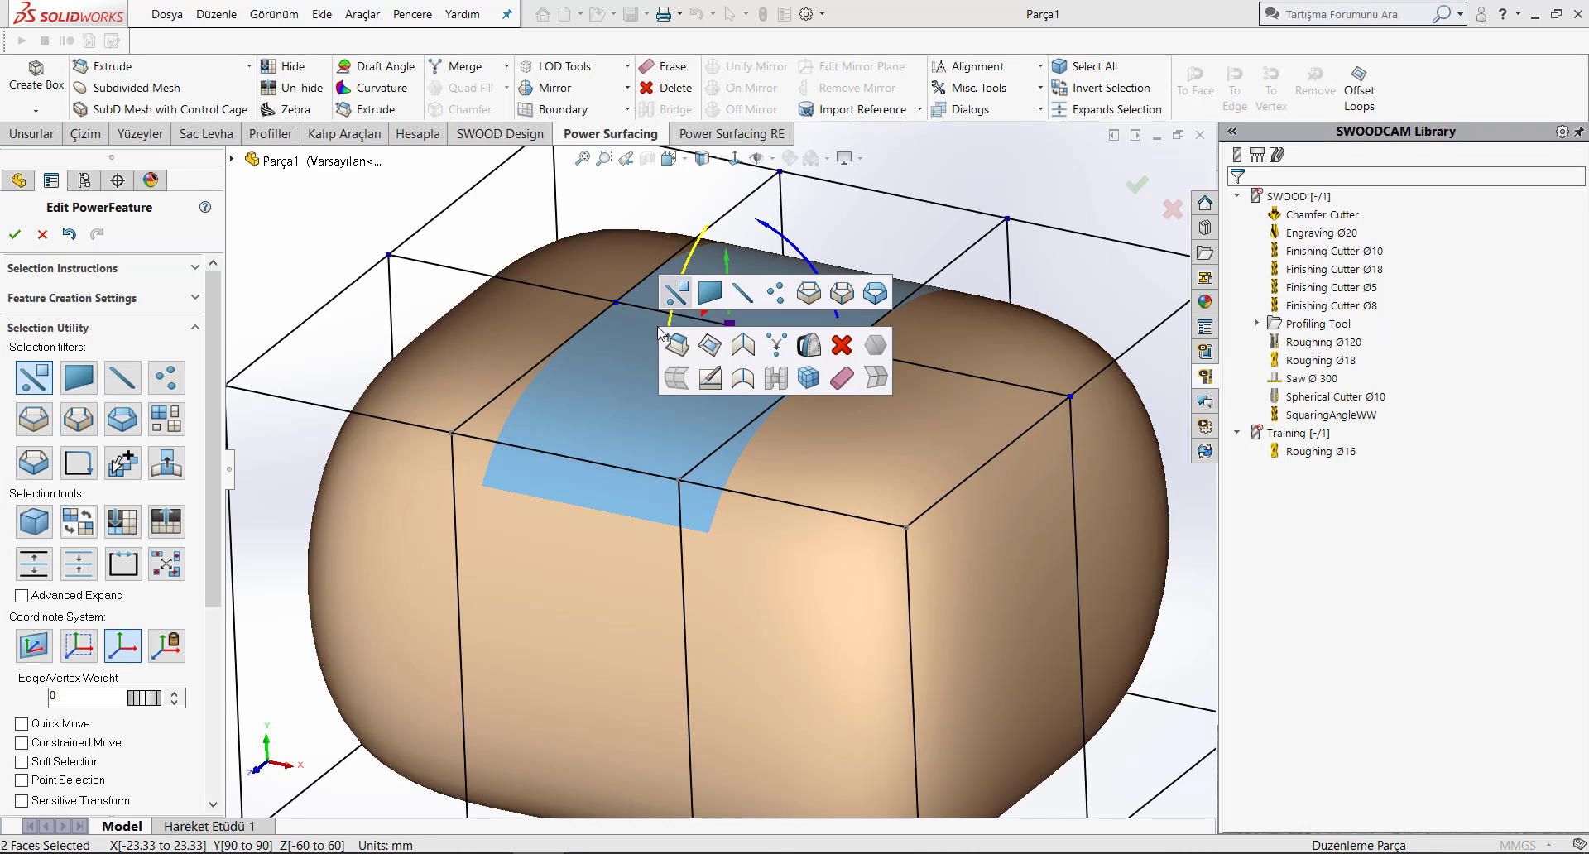
pyautogui.click(744, 345)
# - Extrude the two top faces 77.61 mm upward into a two-segment neck
pyautogui.press('f')
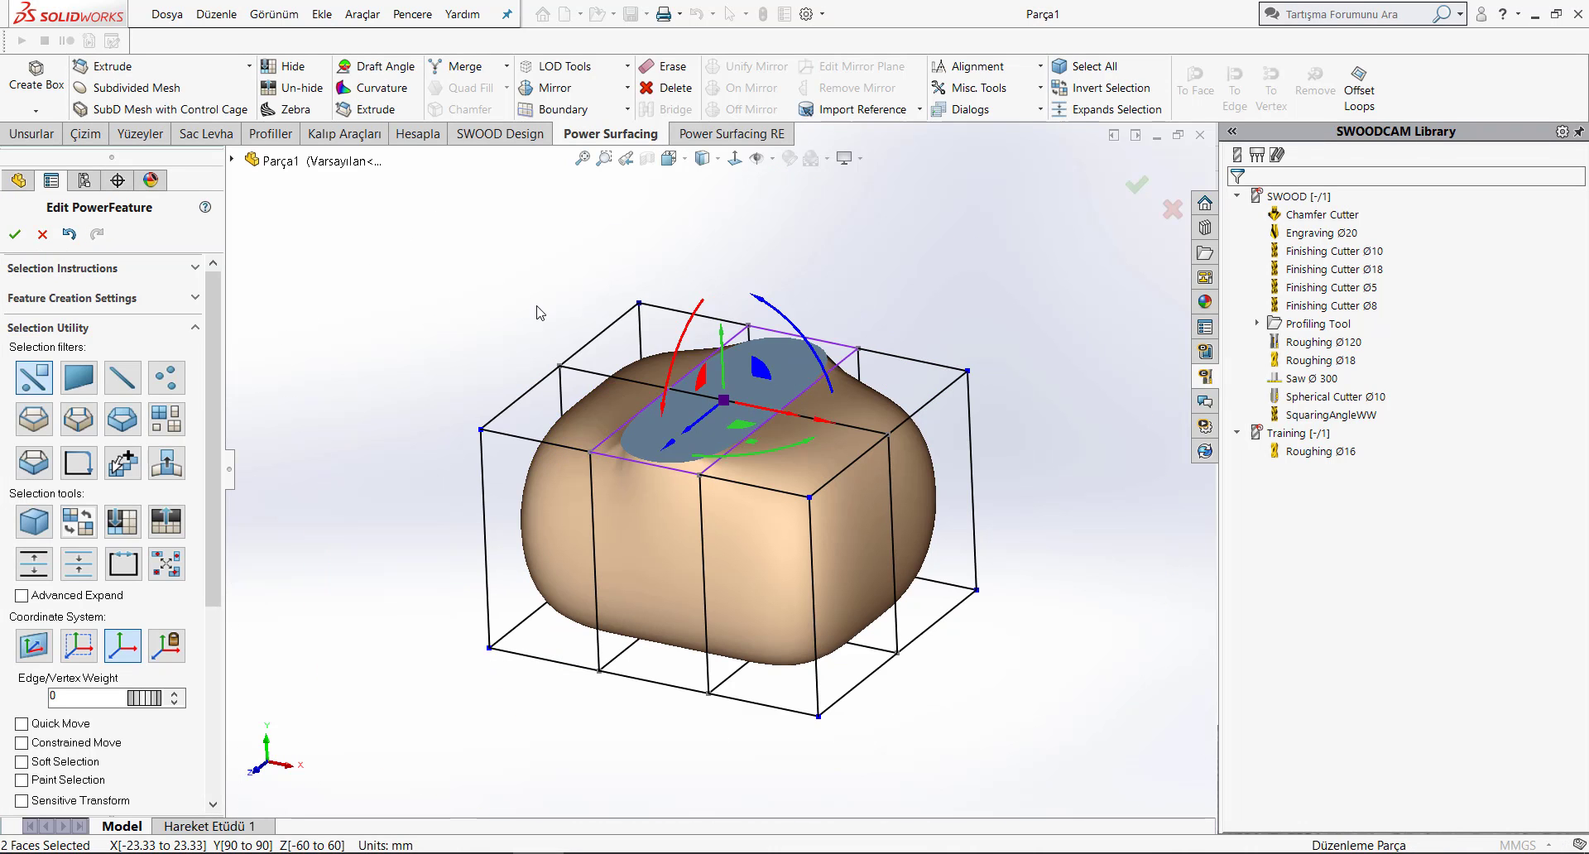
pyautogui.rightClick(539, 311)
pyautogui.click(556, 327)
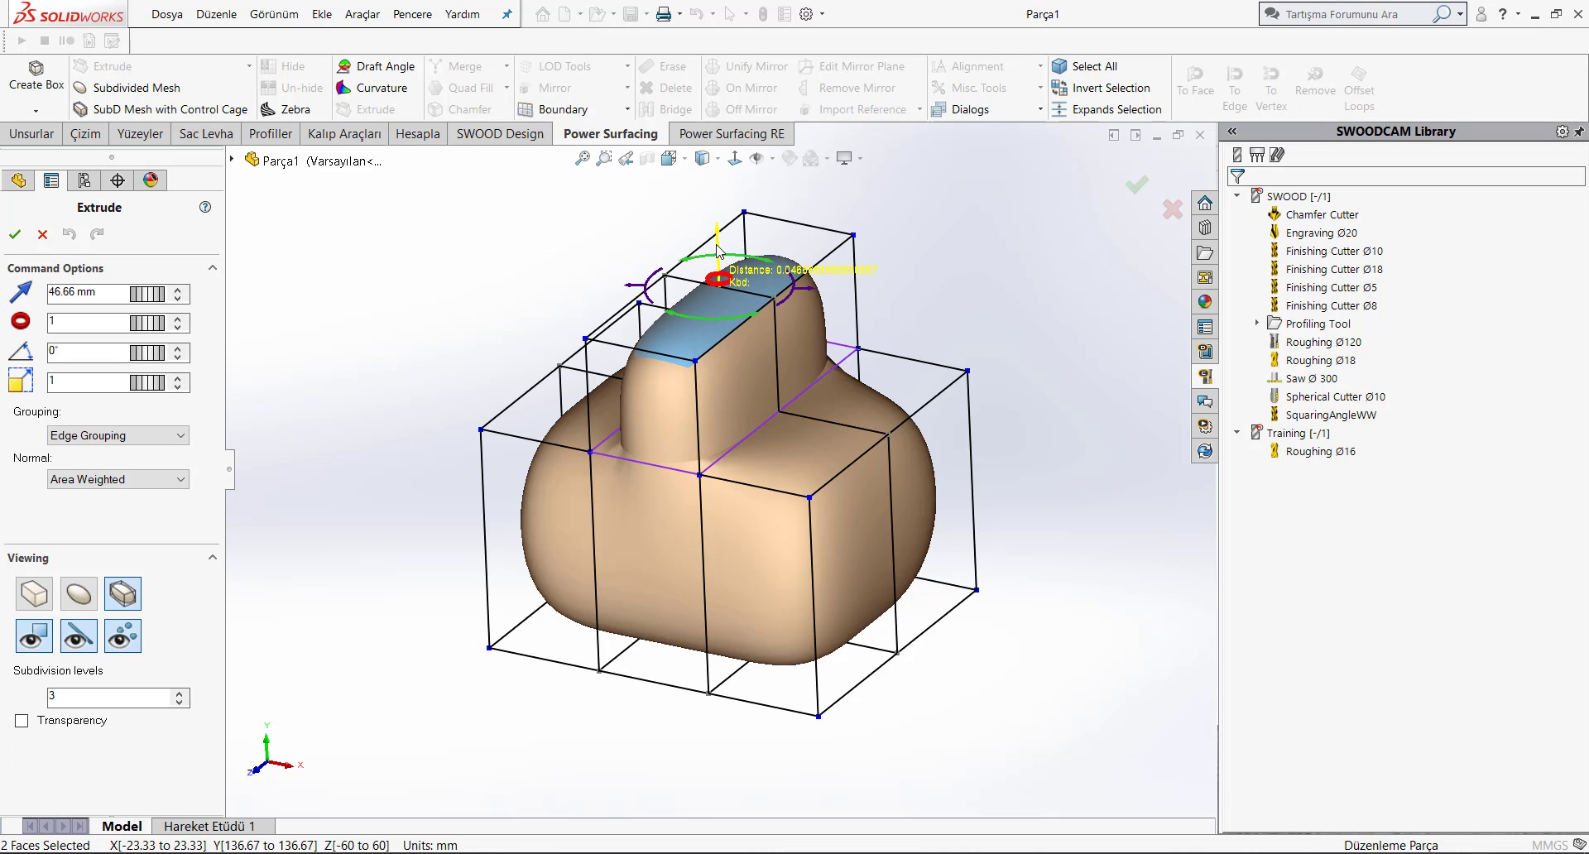
pyautogui.moveTo(716, 250); pyautogui.dragTo(716, 192)
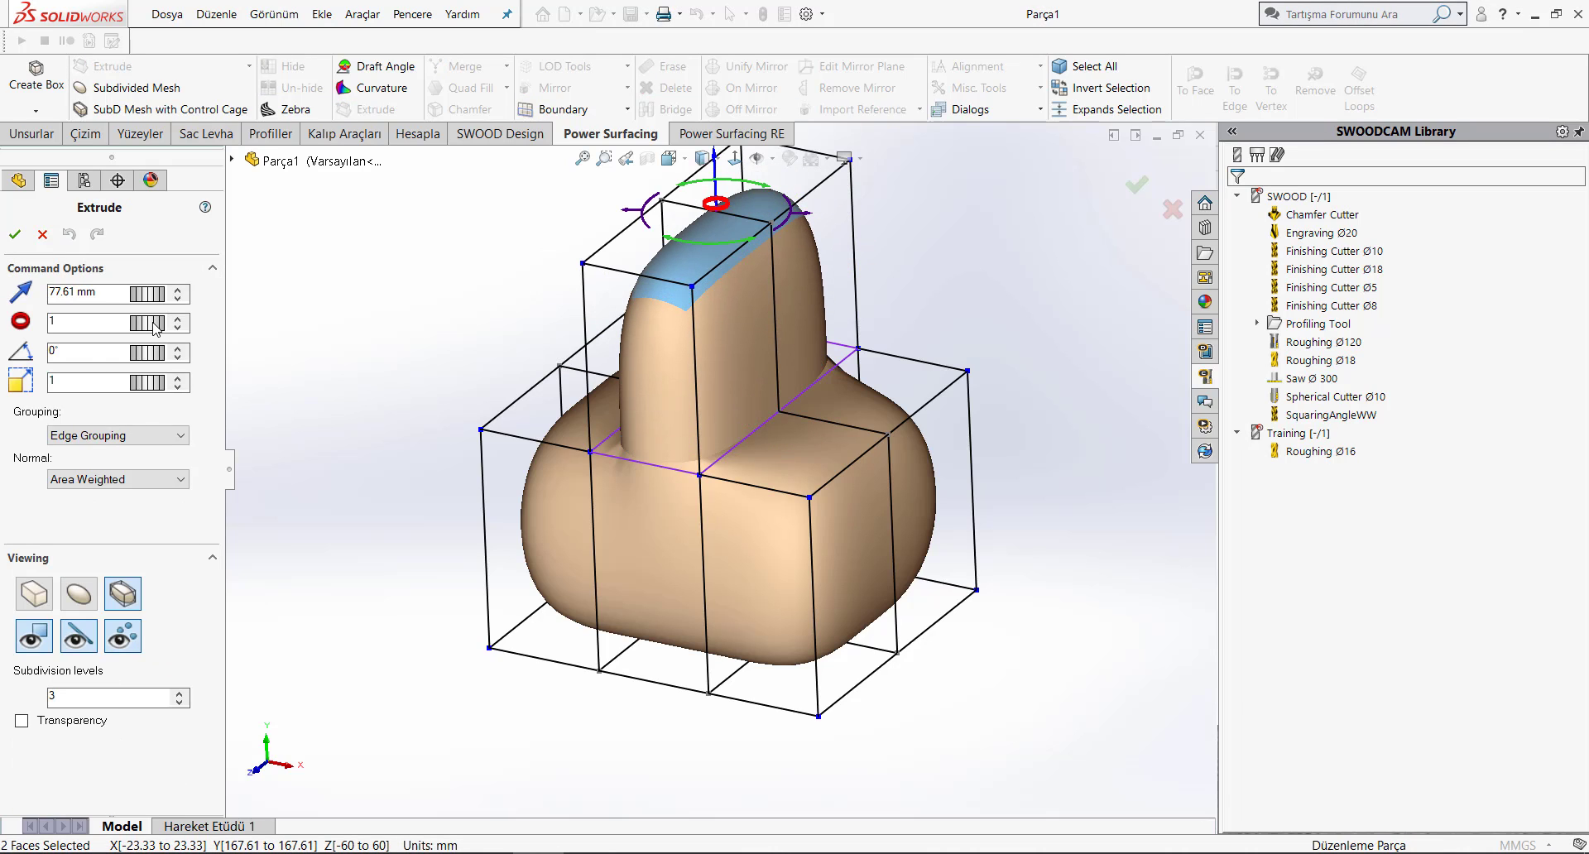
pyautogui.click(178, 320)
pyautogui.click(14, 234)
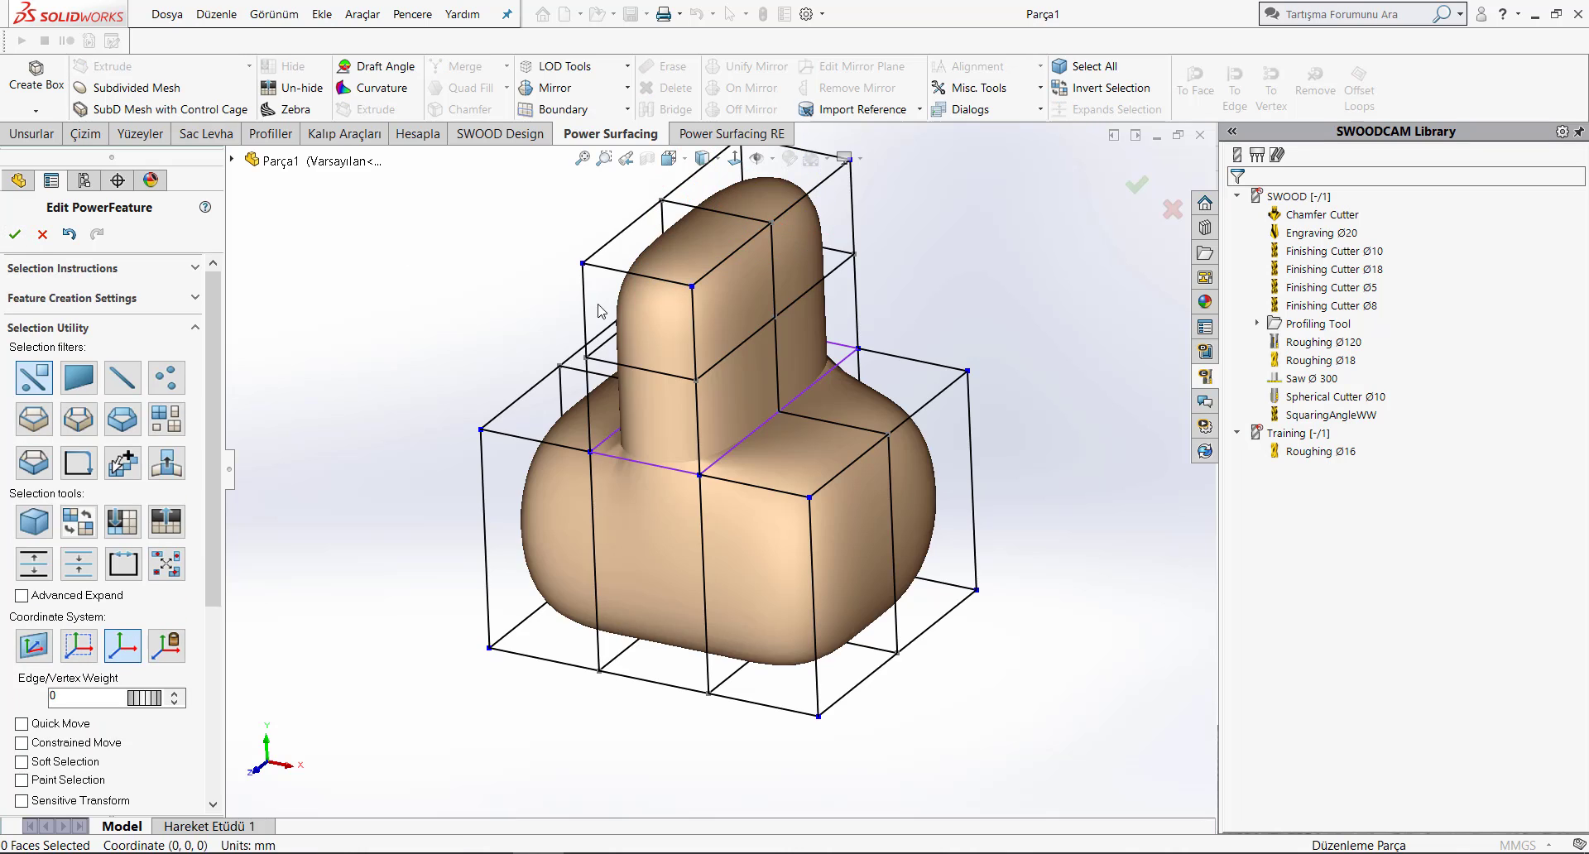
# - Inspect the neck faces from other angles, then cancel the box edit
pyautogui.click(655, 428)
pyautogui.moveTo(654, 427)
pyautogui.mouseDown(button='middle')
pyautogui.moveTo(889, 381)
pyautogui.moveTo(507, 623)
pyautogui.mouseUp(button='middle')
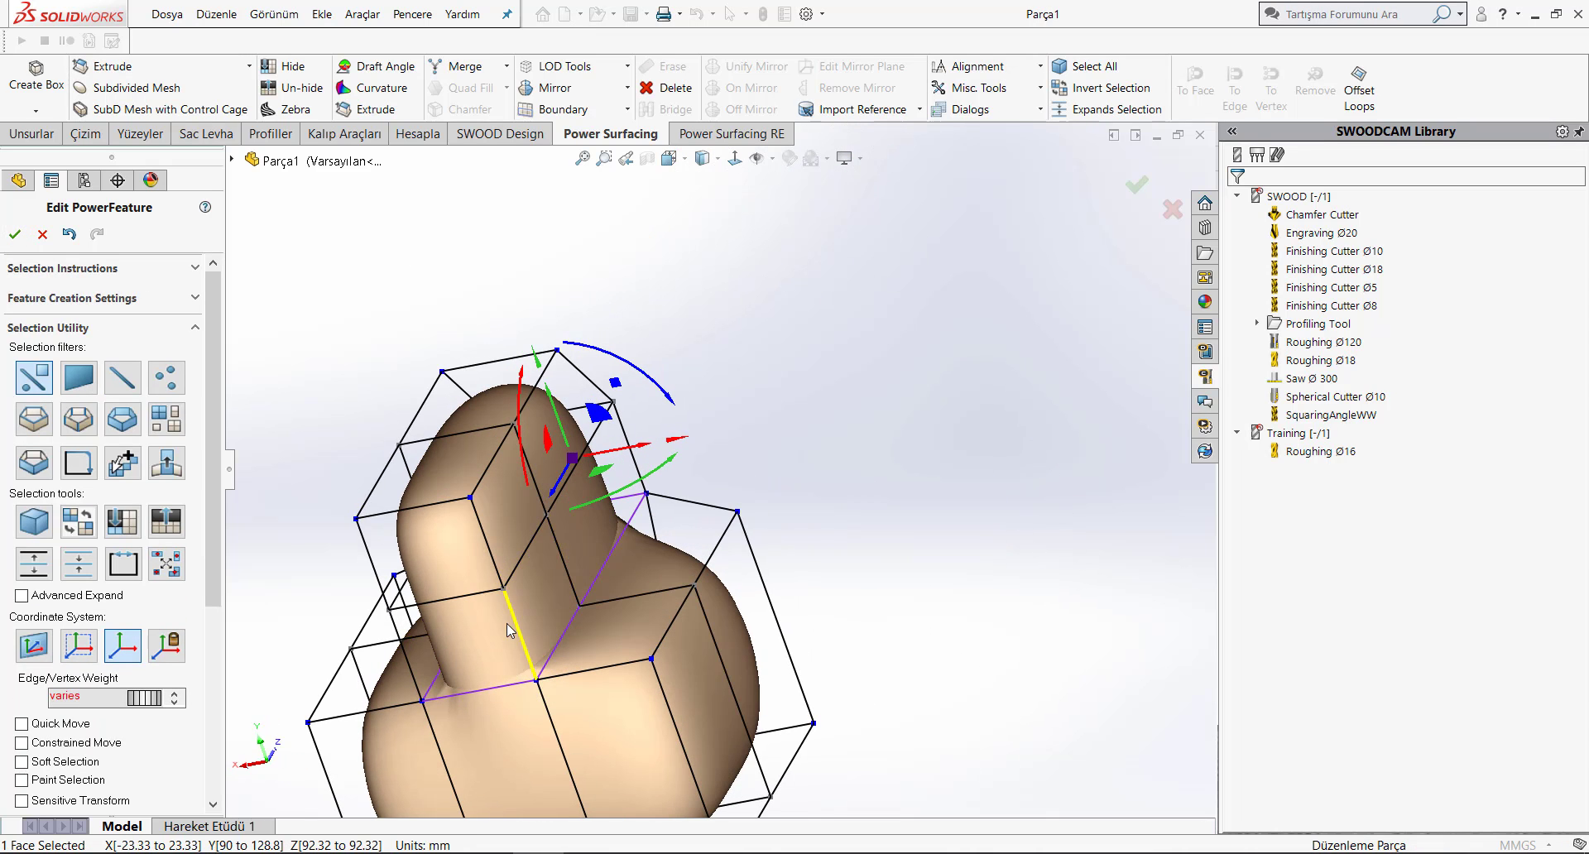
pyautogui.click(491, 644)
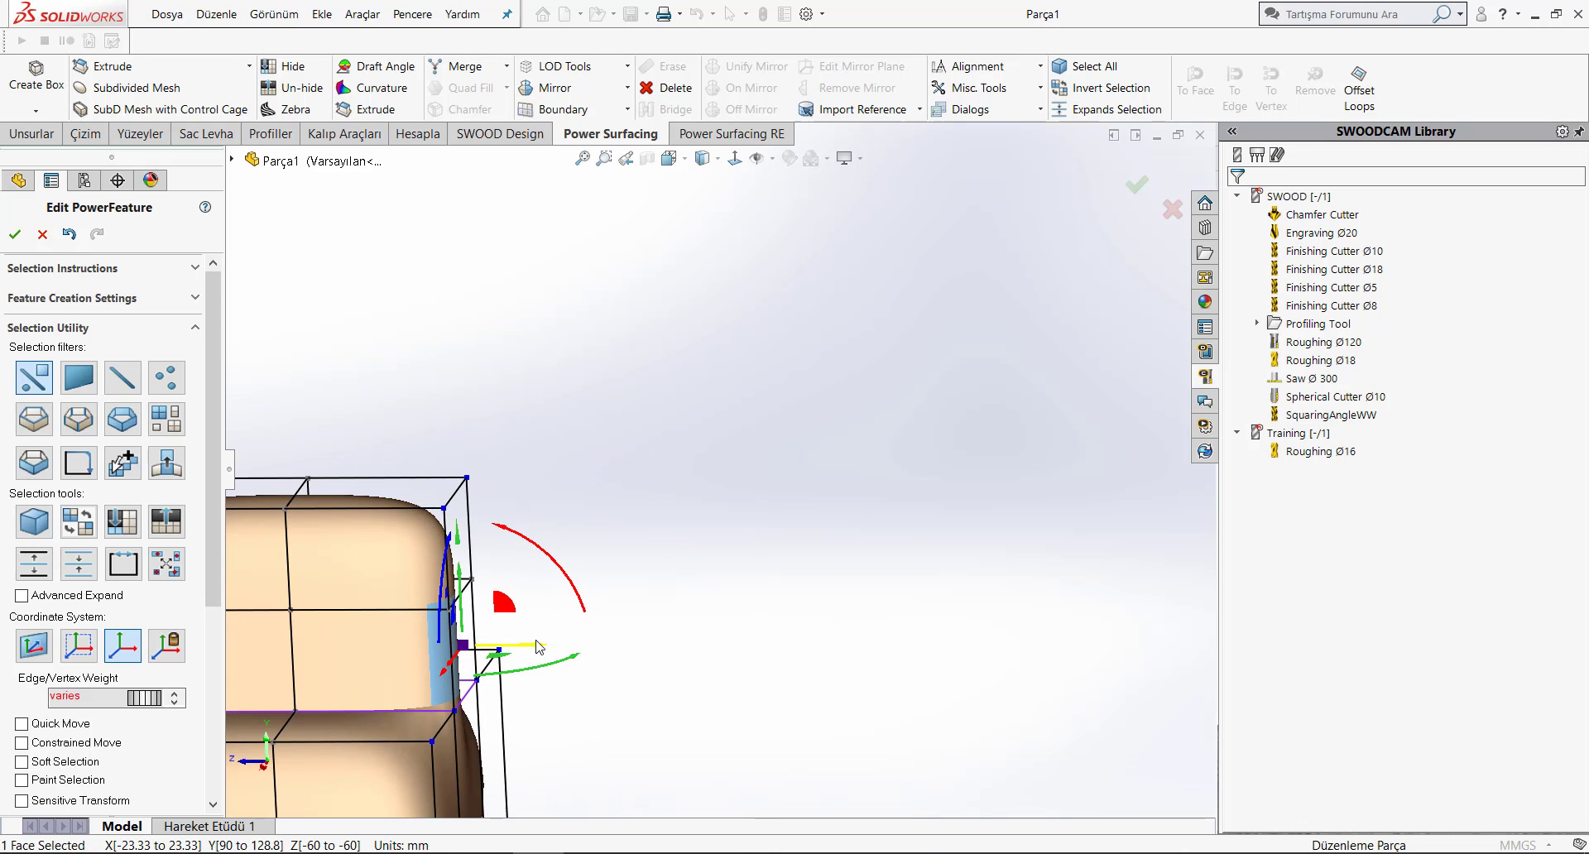
pyautogui.hotkey('ctrl', '1')
pyautogui.press('Escape')
pyautogui.moveTo(538, 645)
pyautogui.mouseDown(button='middle')
pyautogui.moveTo(709, 645)
pyautogui.moveTo(593, 405)
pyautogui.mouseUp(button='middle')
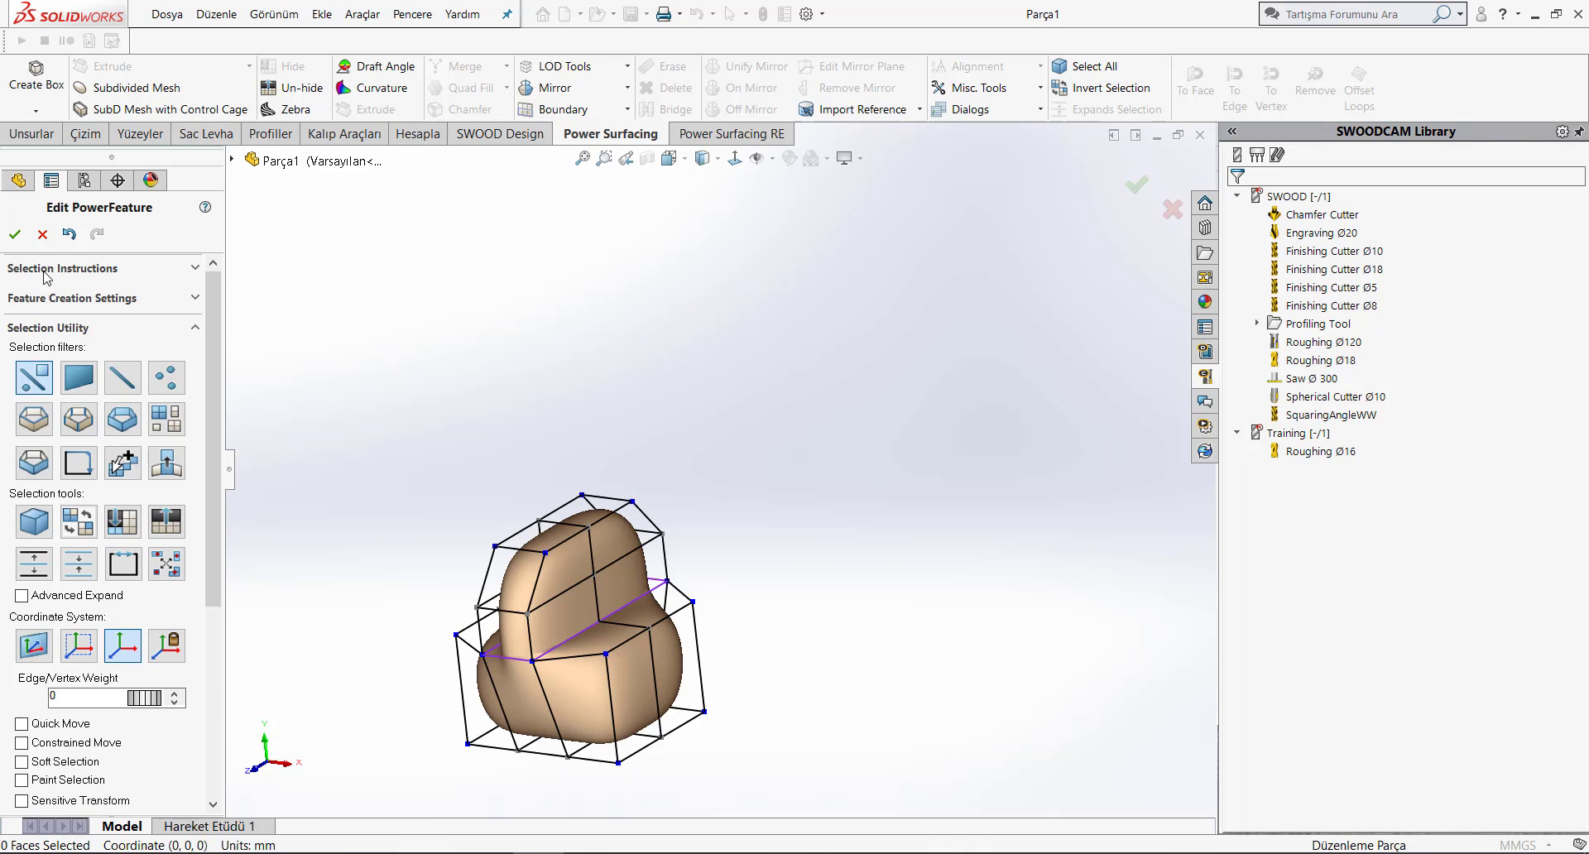
pyautogui.click(42, 235)
# - Confirm discarding the box and choose Create Torus
pyautogui.click(885, 480)
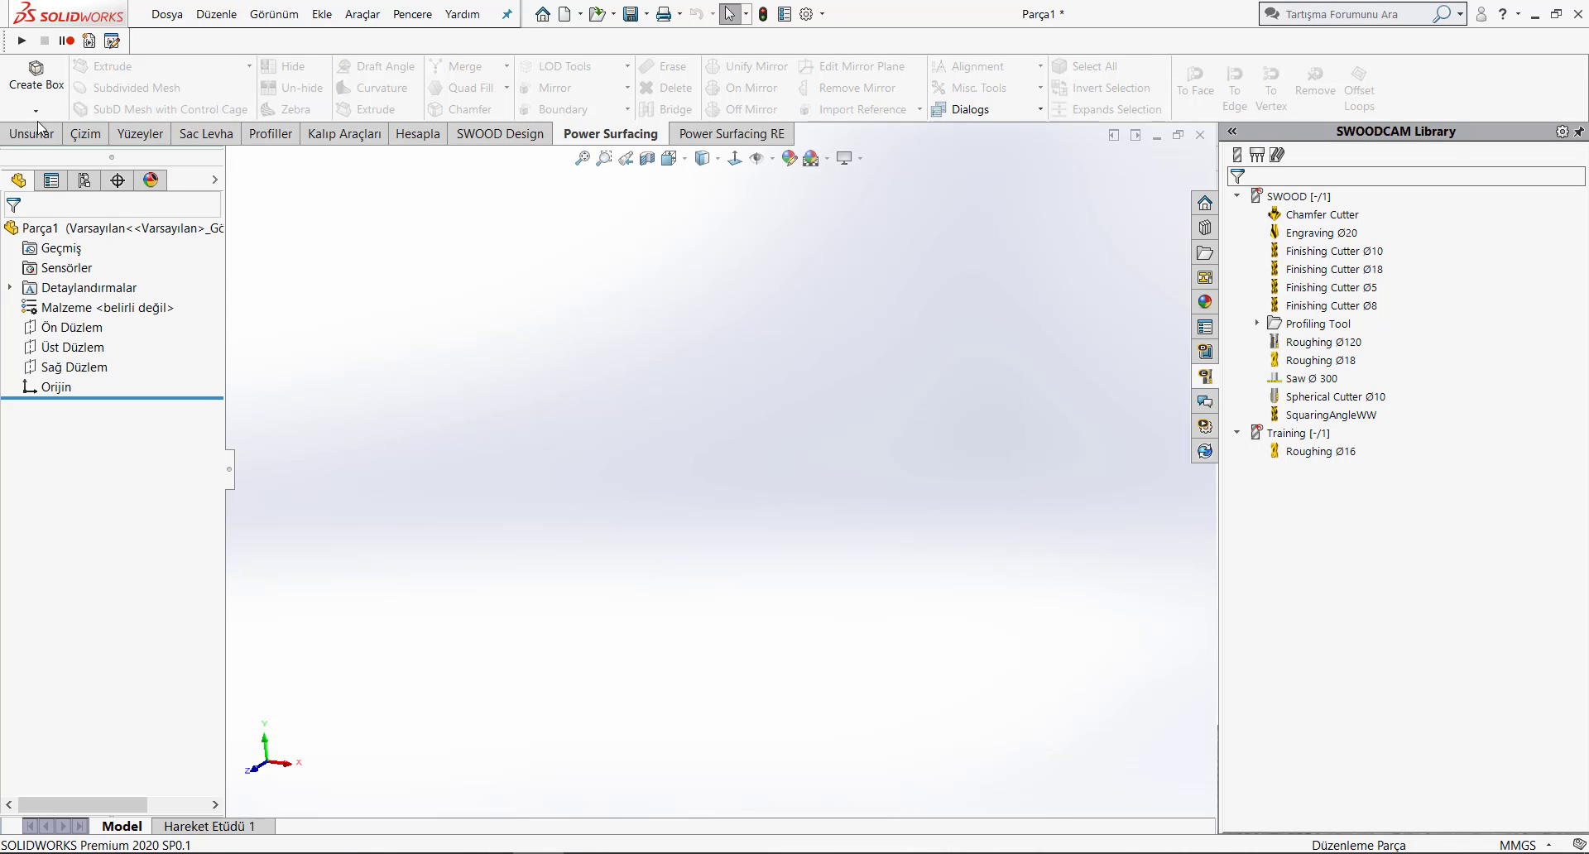
pyautogui.click(35, 110)
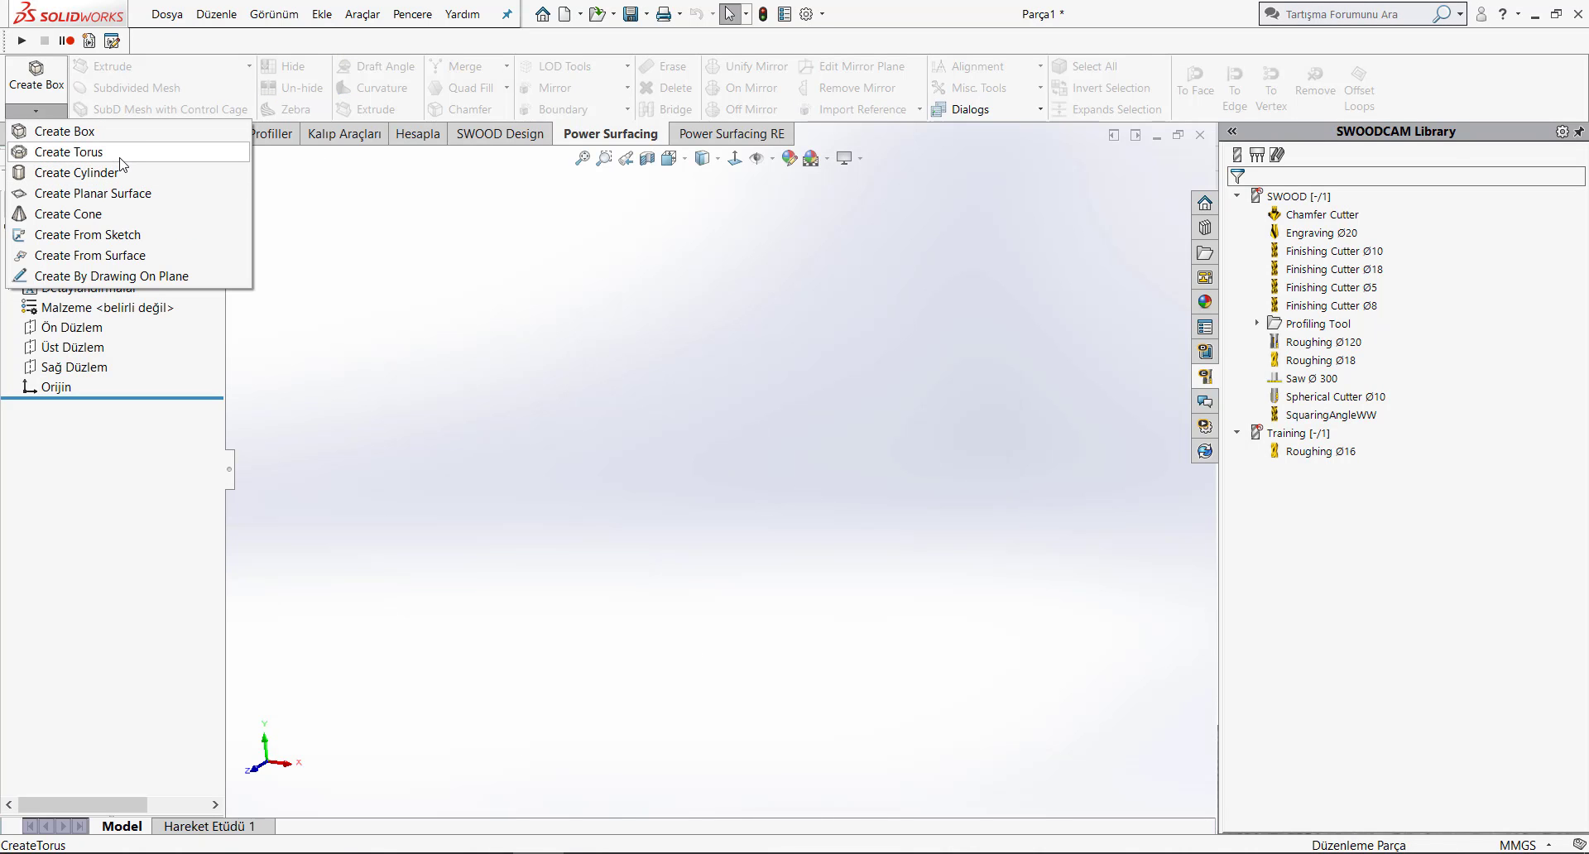
pyautogui.click(74, 152)
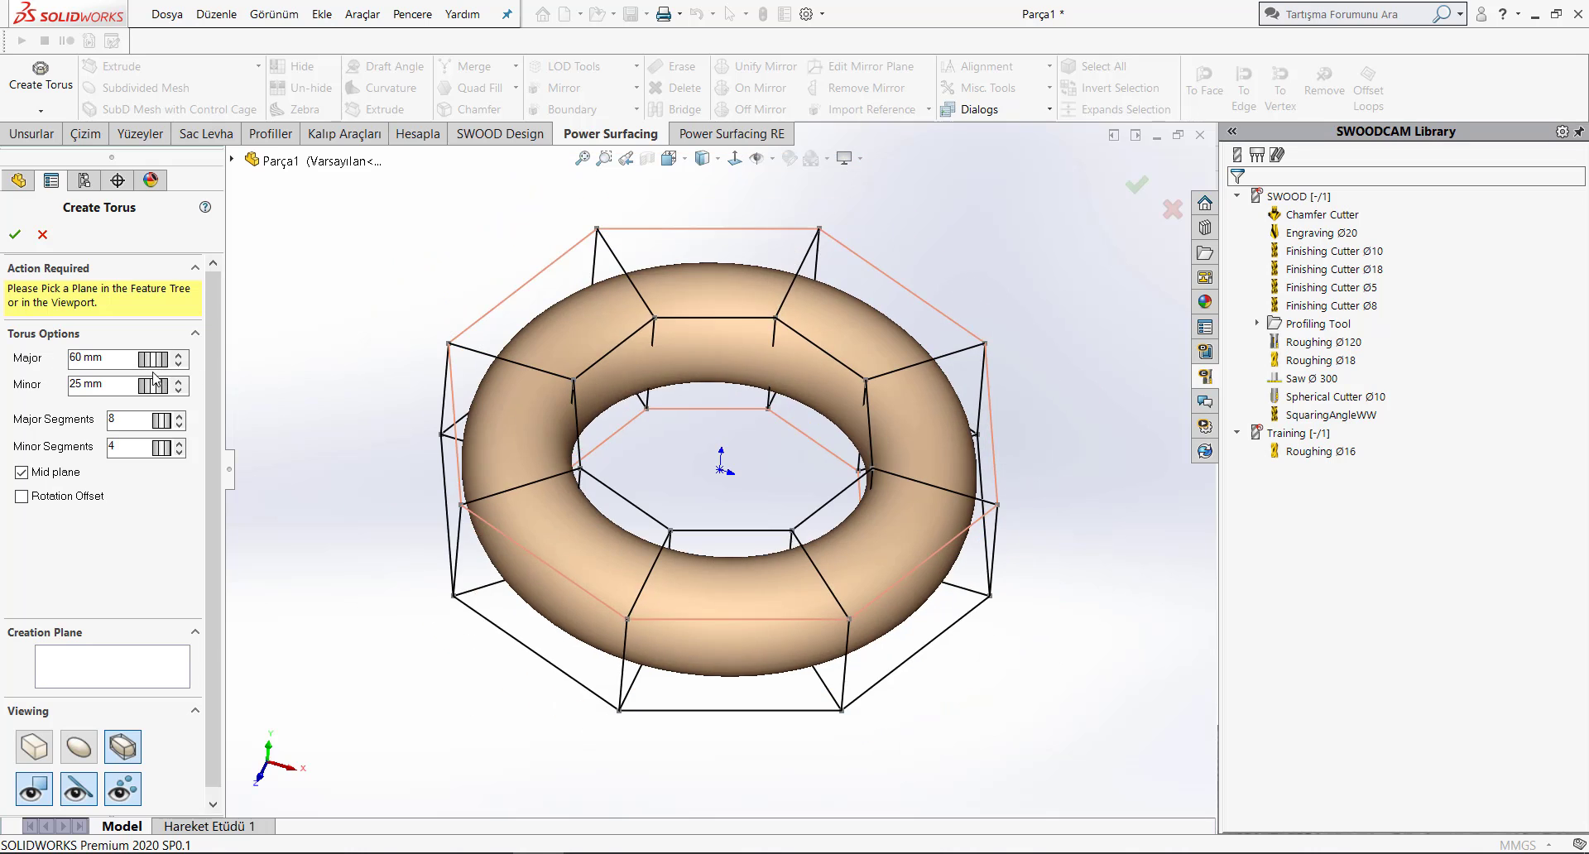
# - Set the torus to major 70 mm, minor 45 mm, 5 major and 13 minor segments
pyautogui.scroll(3, 173, 369)
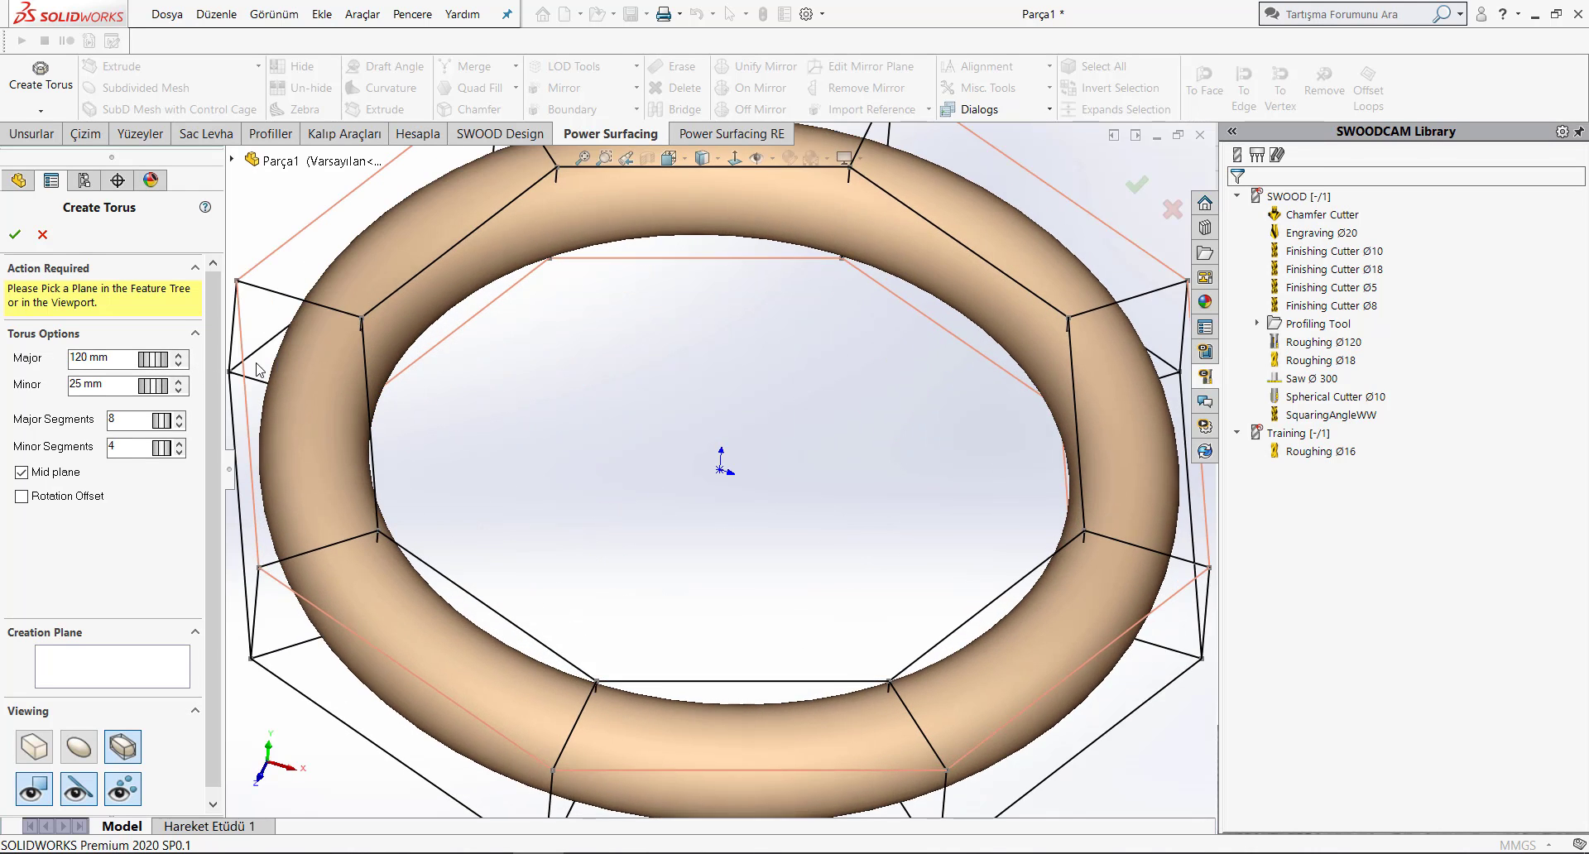
pyautogui.scroll(-1, 154, 362)
pyautogui.scroll(1, 156, 386)
pyautogui.scroll(2, 155, 386)
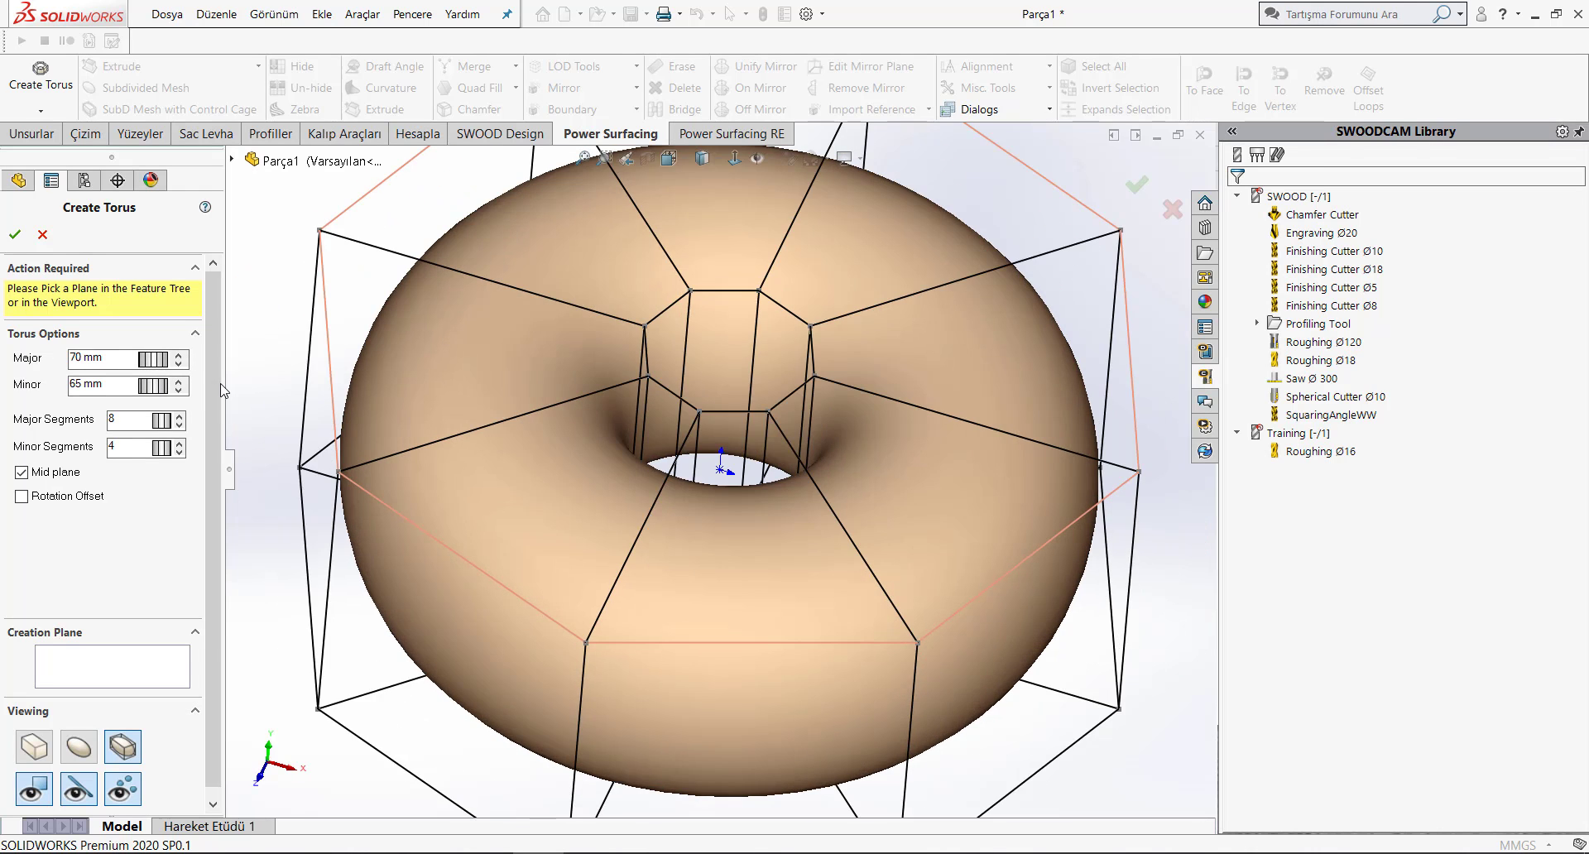
pyautogui.scroll(-1, 168, 395)
pyautogui.moveTo(166, 389)
pyautogui.mouseDown()
pyautogui.moveTo(261, 380)
pyautogui.moveTo(147, 403)
pyautogui.moveTo(179, 402)
pyautogui.mouseUp()
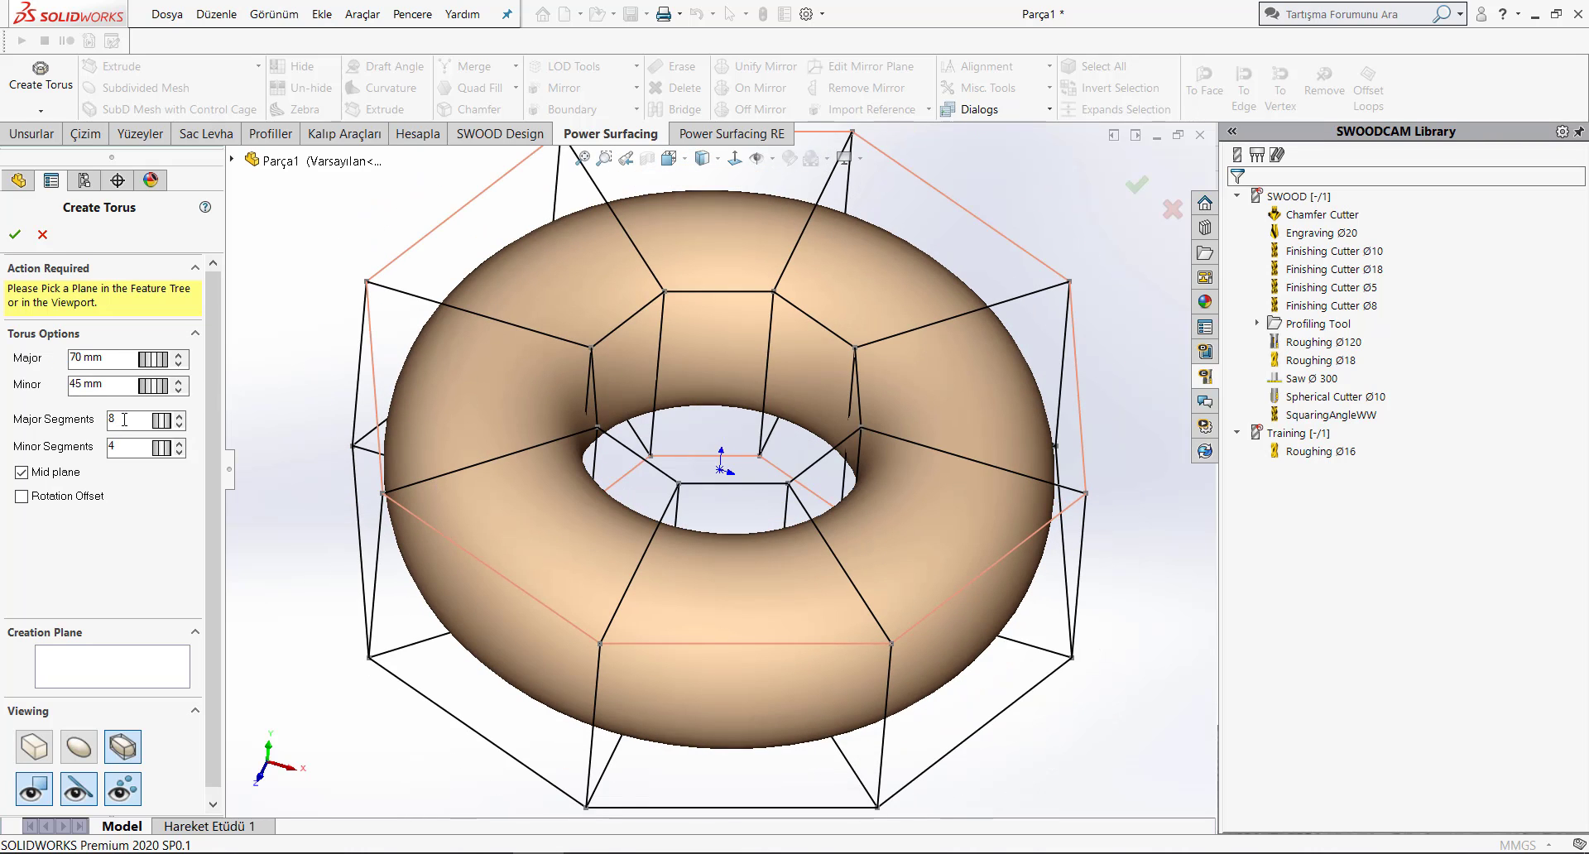
pyautogui.moveTo(168, 426)
pyautogui.mouseDown()
pyautogui.moveTo(135, 439)
pyautogui.moveTo(380, 435)
pyautogui.moveTo(2, 458)
pyautogui.moveTo(154, 448)
pyautogui.moveTo(162, 422)
pyautogui.moveTo(349, 414)
pyautogui.moveTo(65, 434)
pyautogui.moveTo(121, 431)
pyautogui.mouseUp()
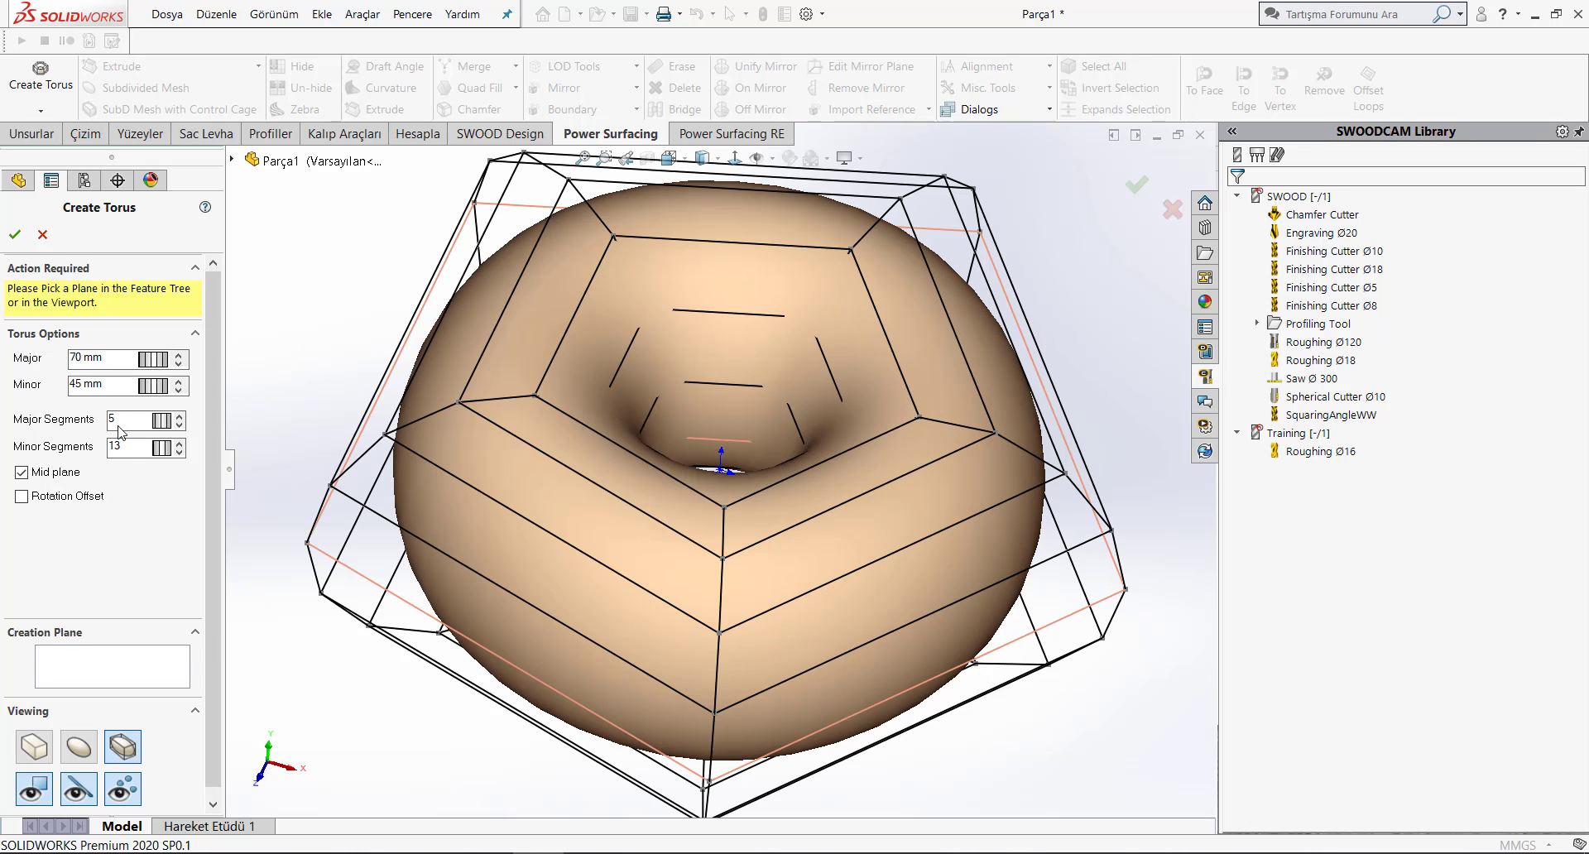
# - Accept the torus and switch the display to the smooth surface
pyautogui.click(17, 234)
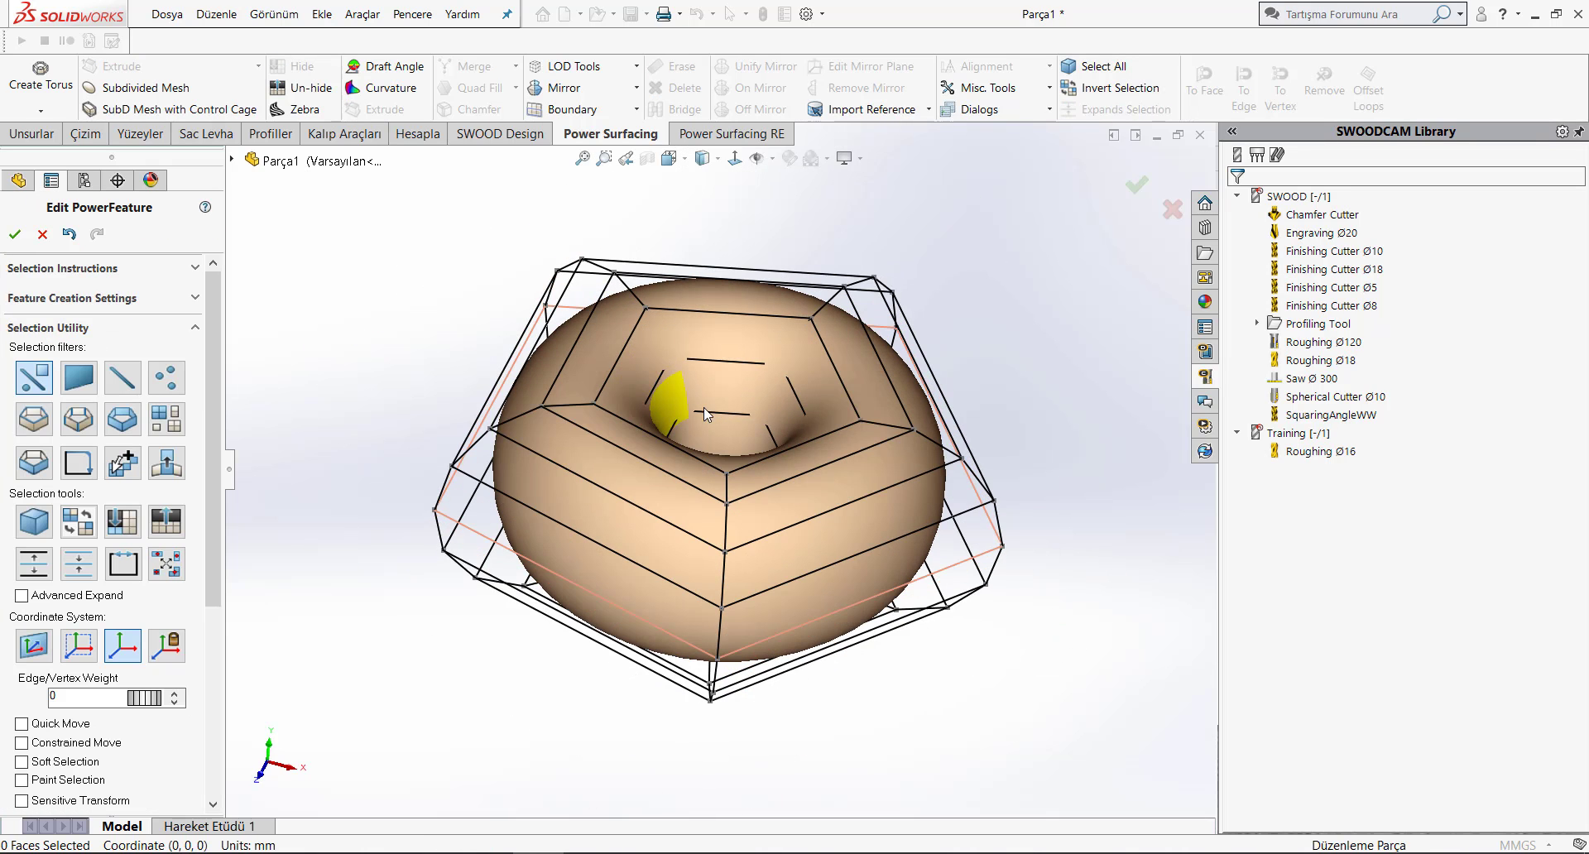
pyautogui.click(724, 389)
pyautogui.moveTo(724, 389); pyautogui.dragTo(733, 311, button='middle')
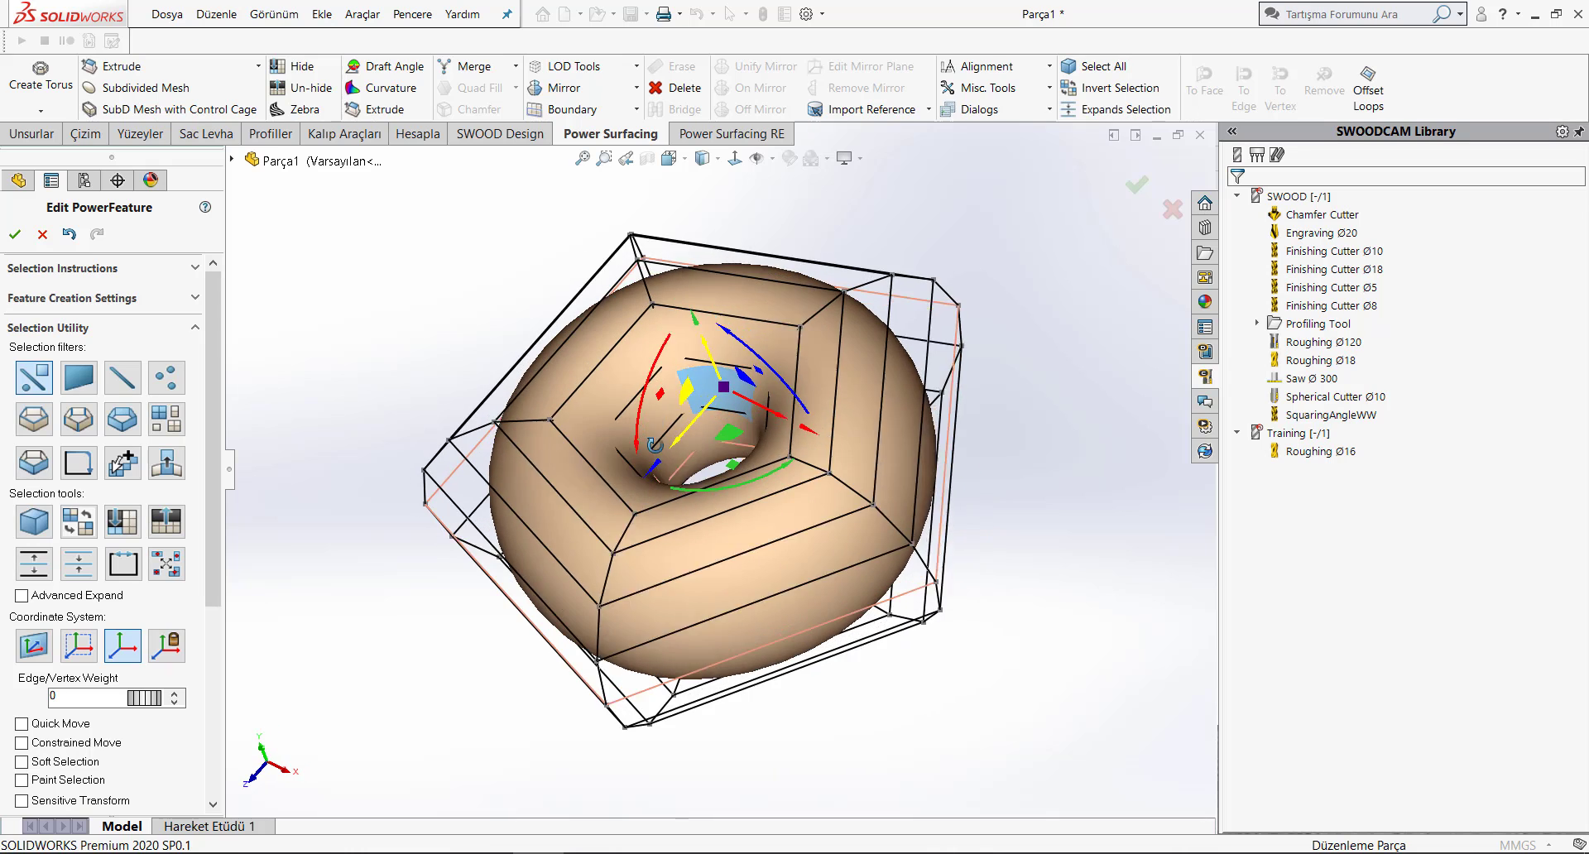
pyautogui.keyDown('ctrl'); pyautogui.click(733, 312); pyautogui.keyUp('ctrl')
pyautogui.scroll(-5, 108, 496)
pyautogui.click(78, 626)
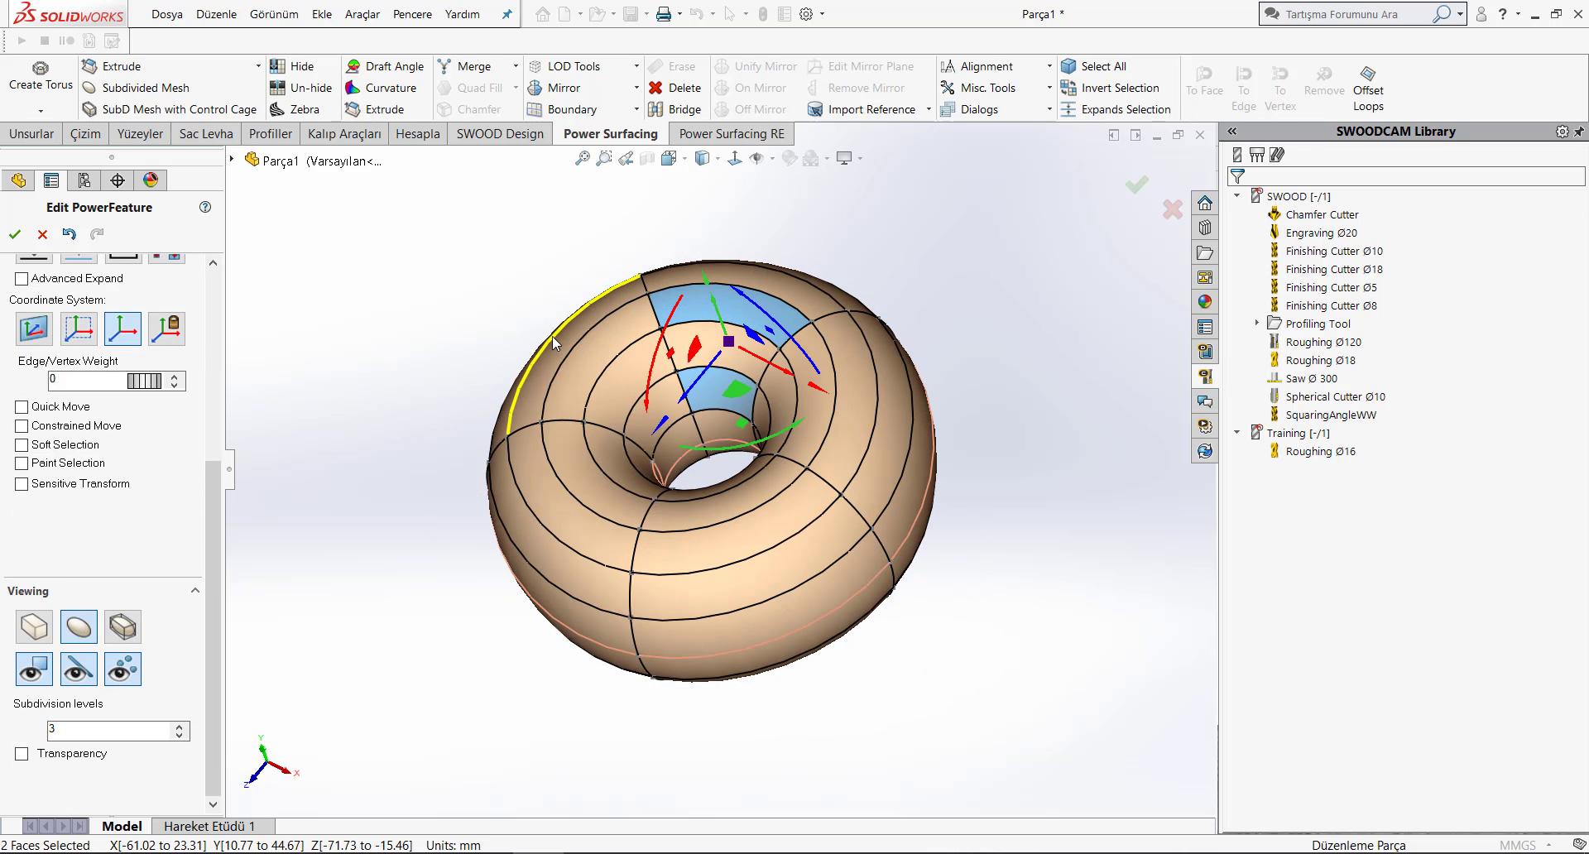
pyautogui.press('Escape')
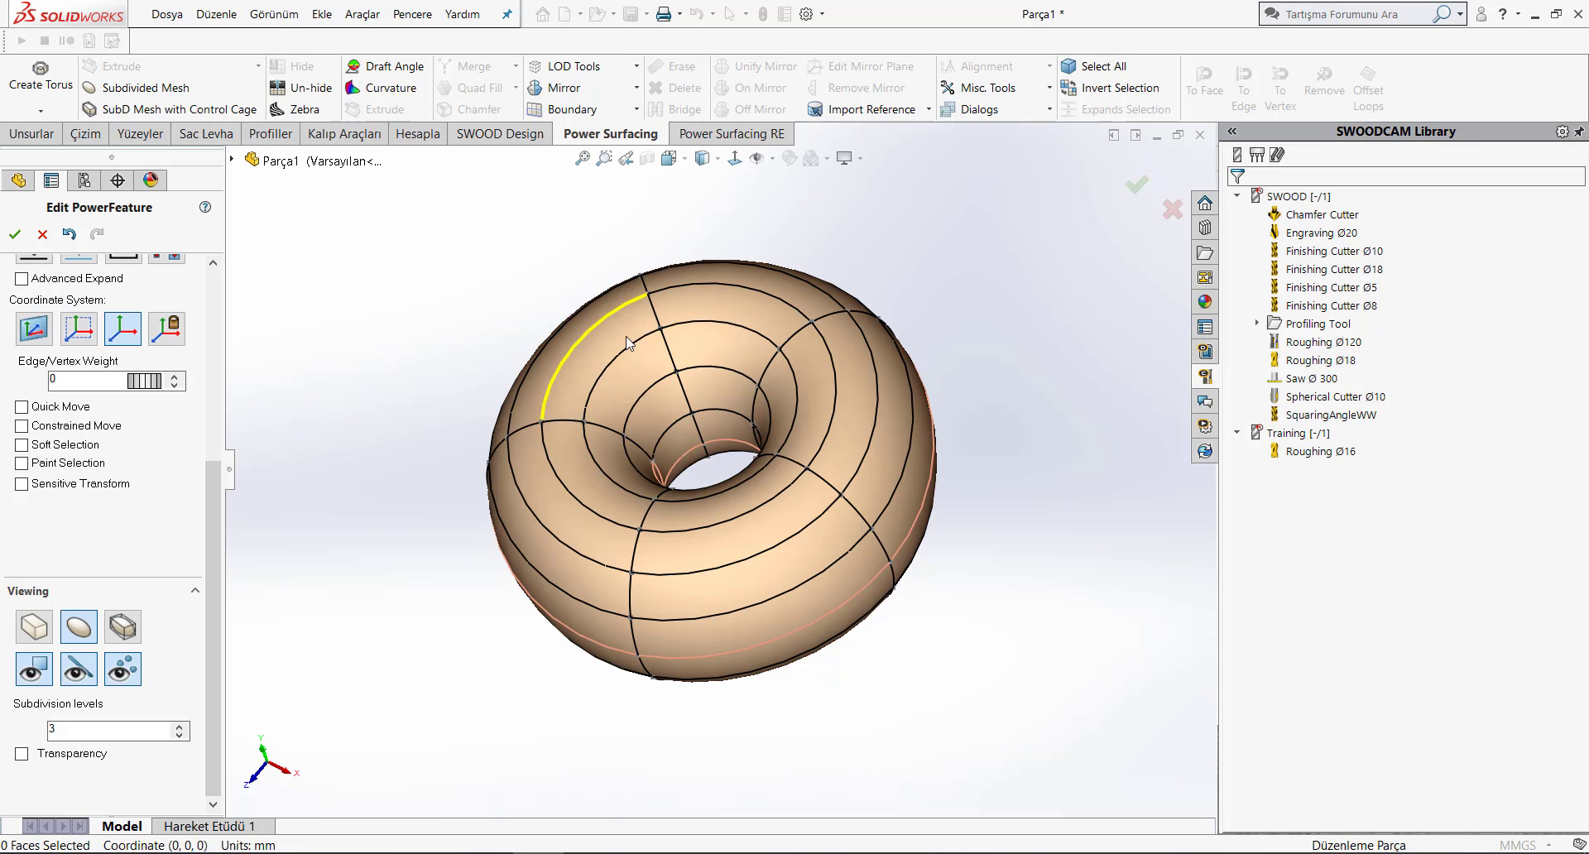
# - Extrude the top inner ring of faces 35.1 mm upward, then cancel the vase edit
pyautogui.click(627, 341)
pyautogui.keyDown('ctrl'); pyautogui.click(720, 301); pyautogui.keyUp('ctrl')
pyautogui.keyDown('ctrl'); pyautogui.click(816, 364); pyautogui.keyUp('ctrl')
pyautogui.keyDown('ctrl'); pyautogui.click(758, 473); pyautogui.keyUp('ctrl')
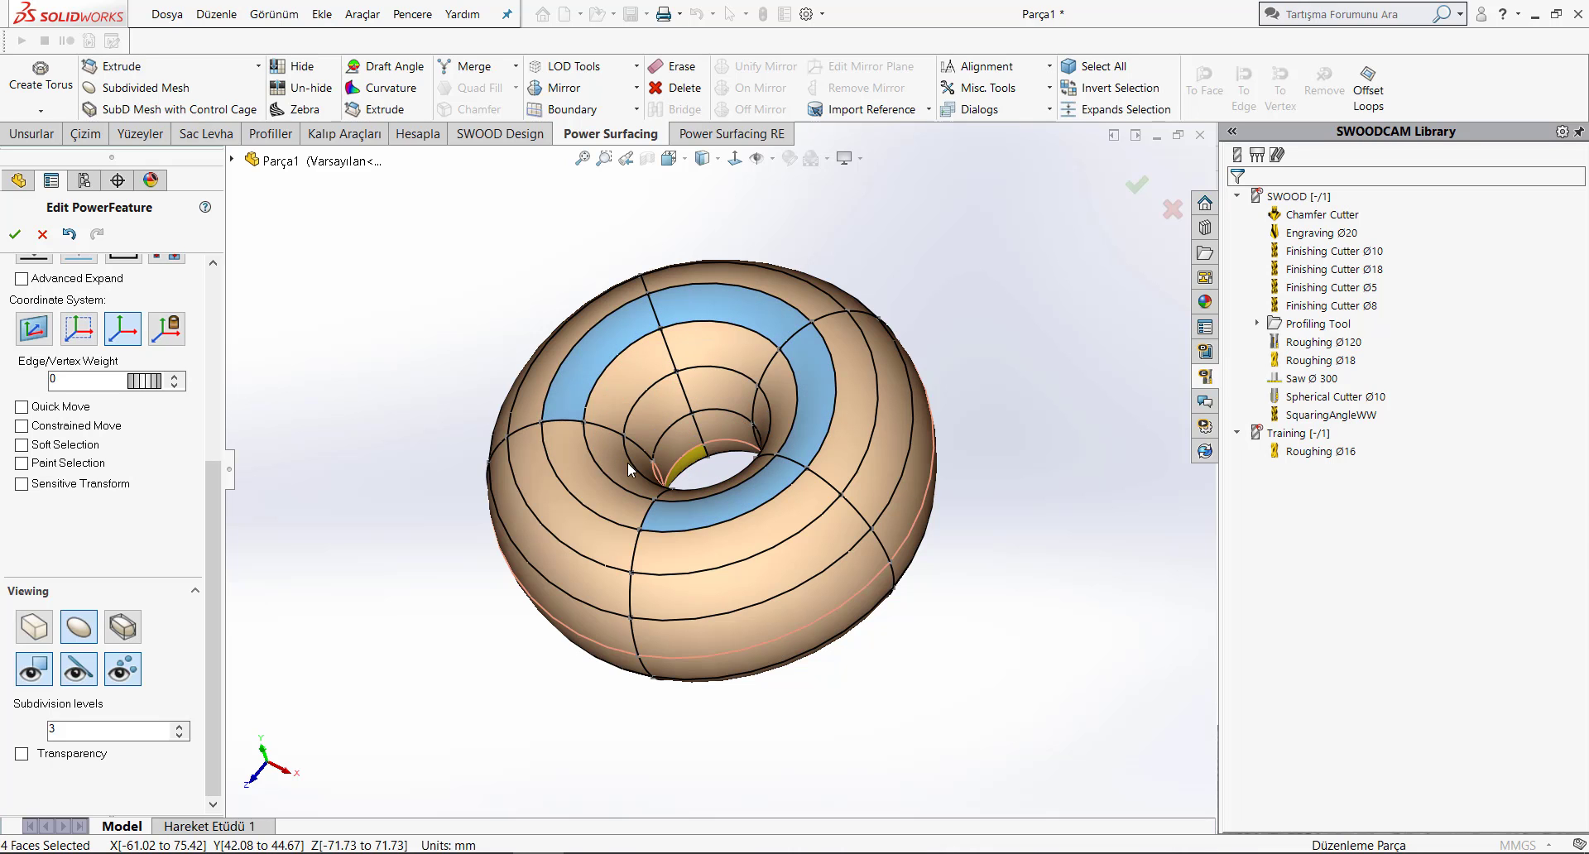
pyautogui.keyDown('ctrl'); pyautogui.click(580, 469); pyautogui.keyUp('ctrl')
pyautogui.click(440, 378)
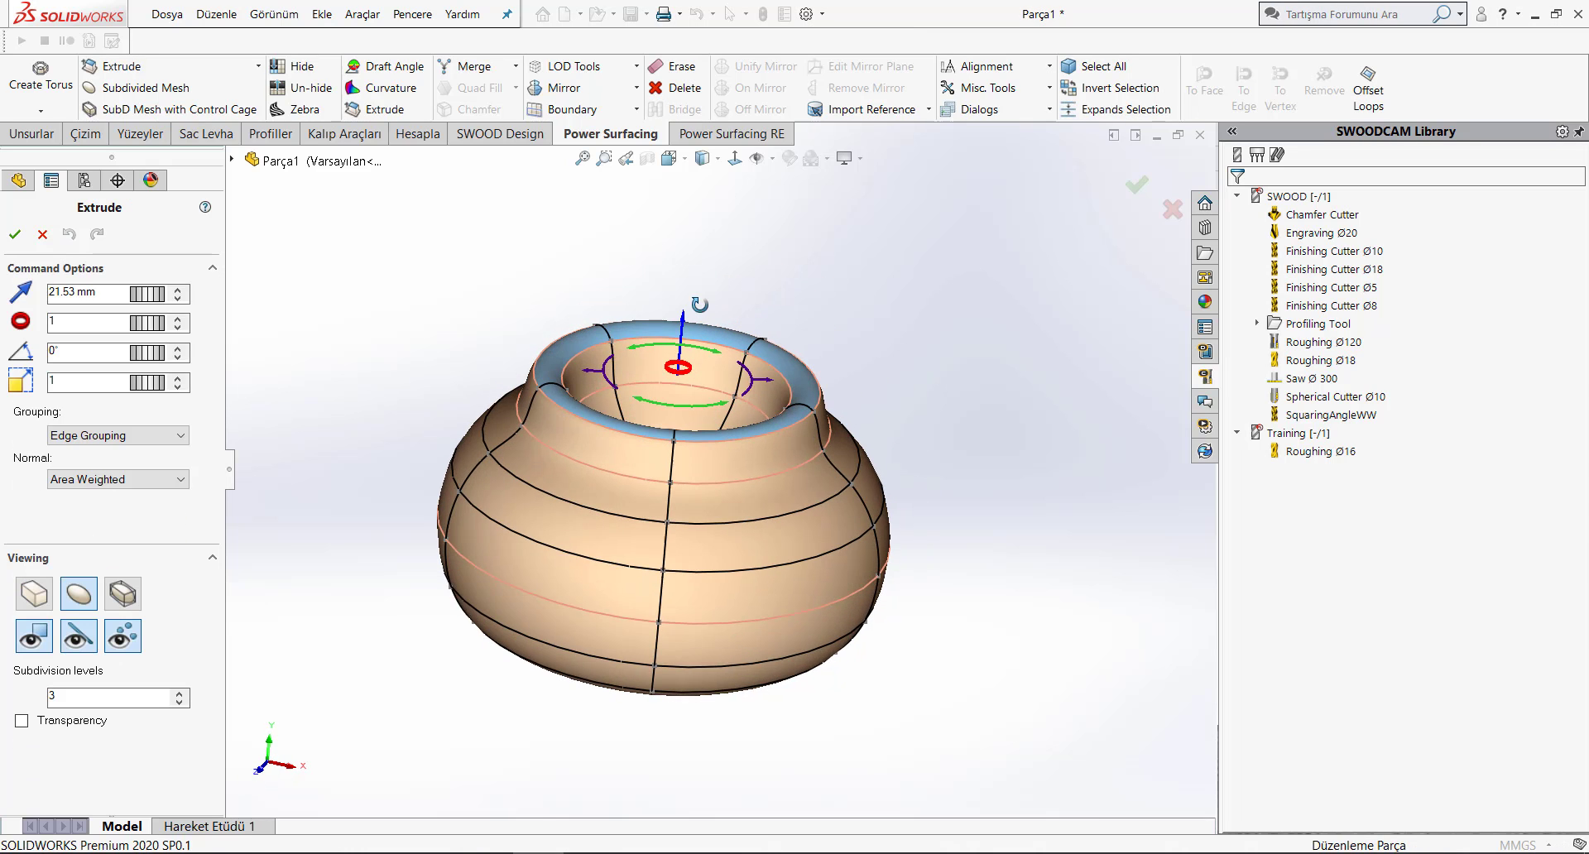
pyautogui.moveTo(699, 305); pyautogui.dragTo(709, 284)
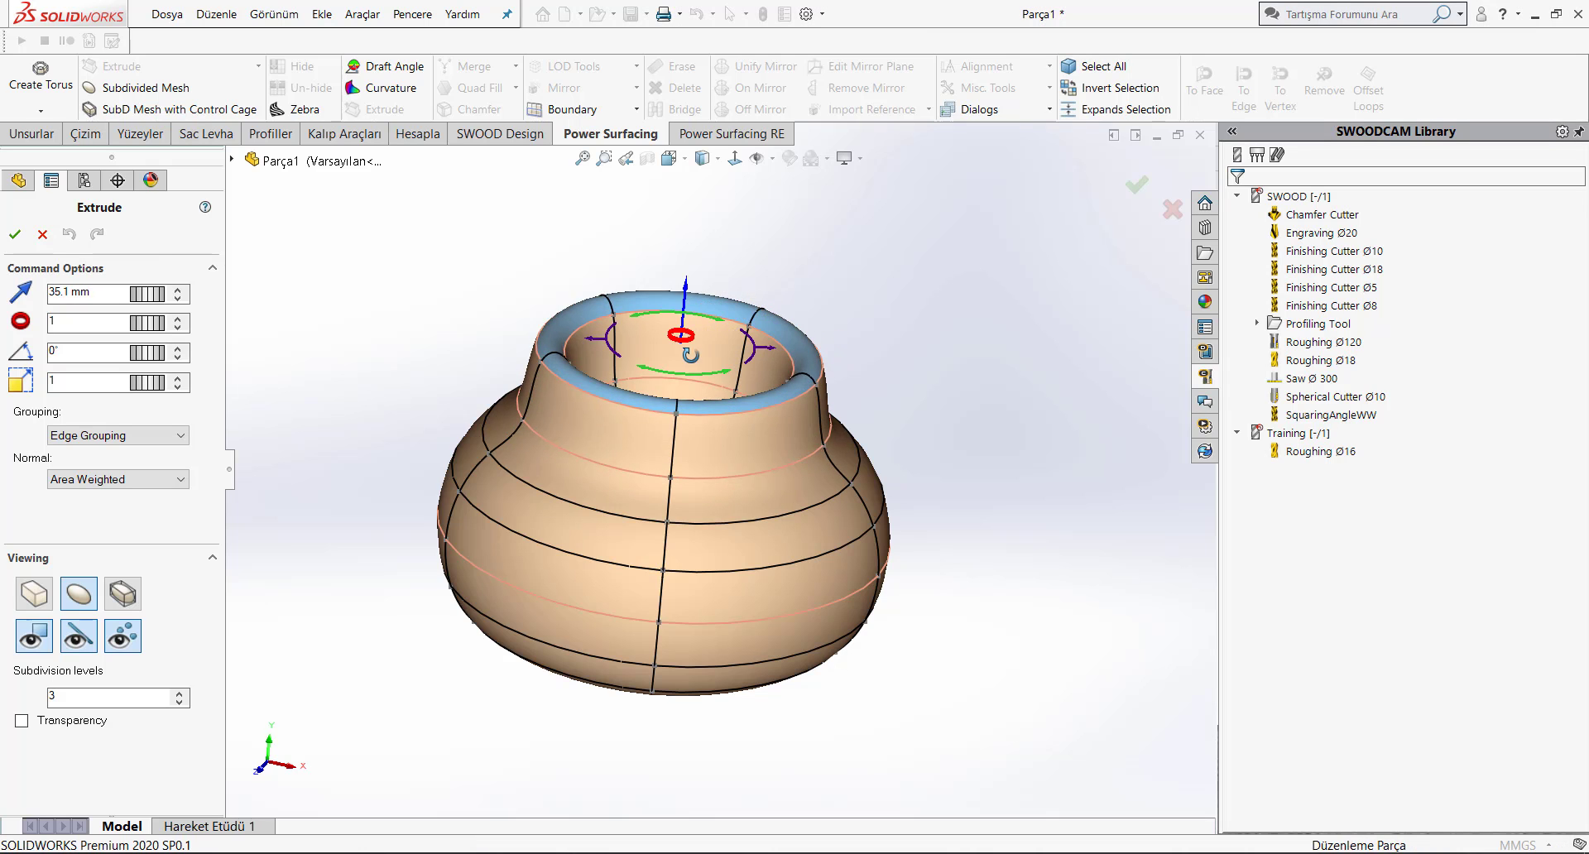
pyautogui.moveTo(690, 354); pyautogui.dragTo(662, 389, button='middle')
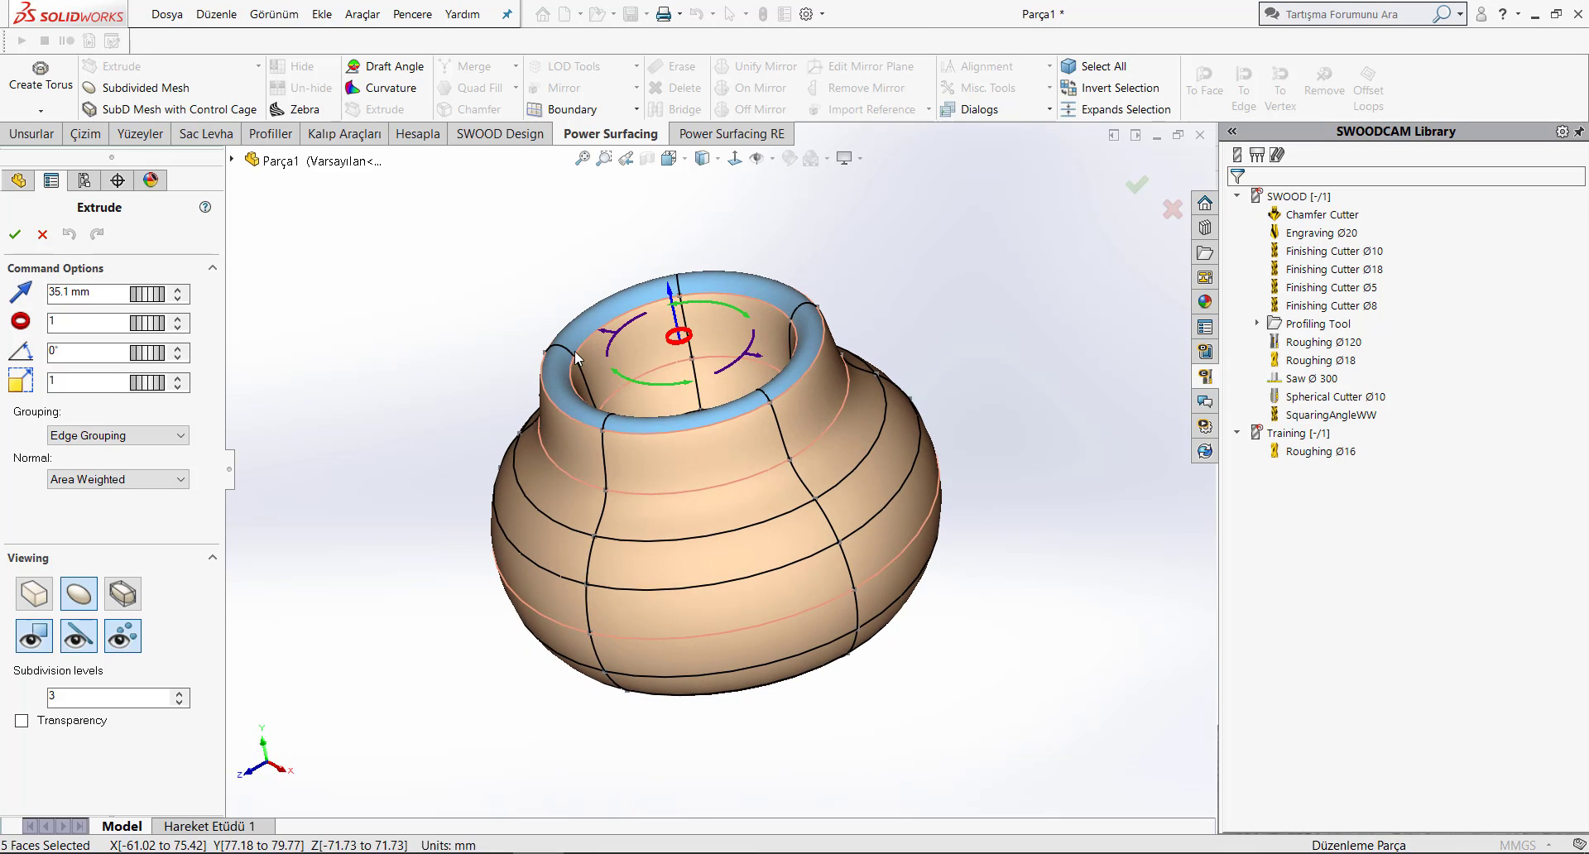
pyautogui.click(15, 235)
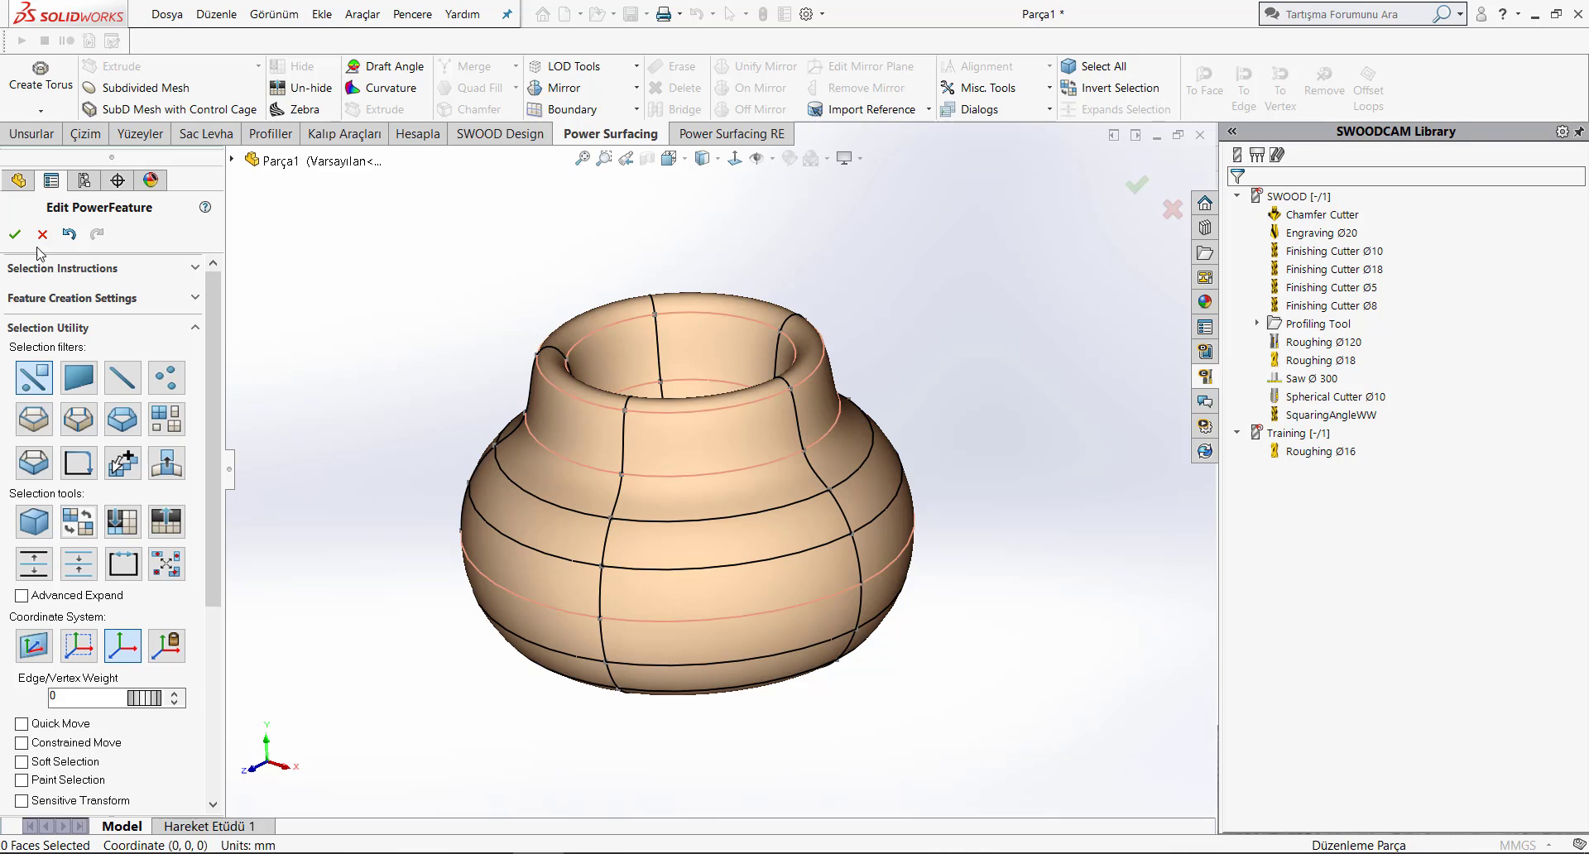
pyautogui.click(43, 234)
# - Confirm discarding the vase and start a SubD cylinder preview
pyautogui.click(877, 485)
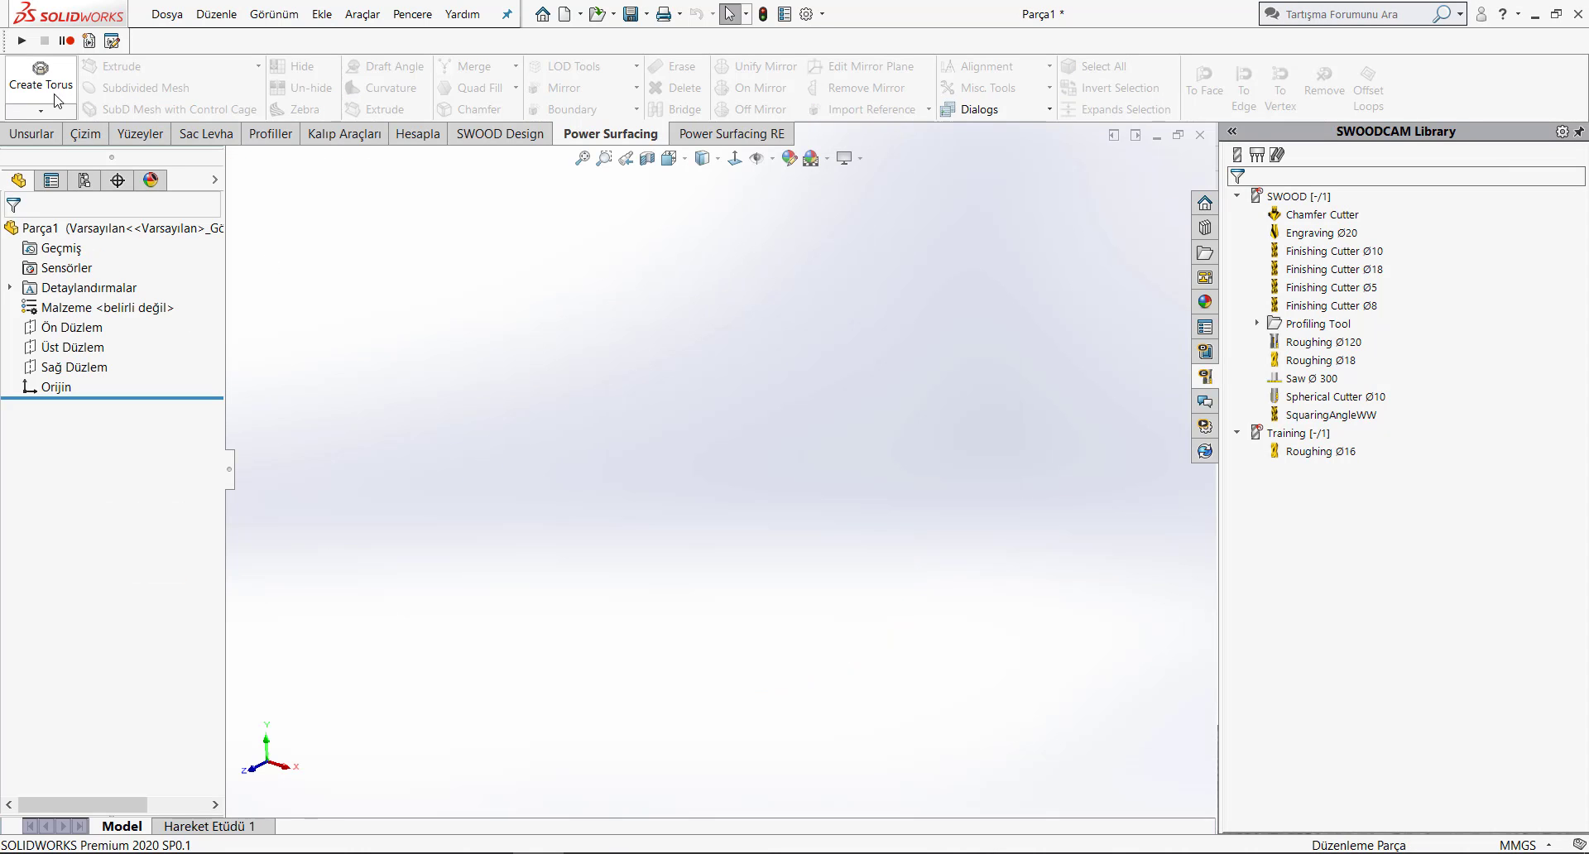
pyautogui.click(49, 113)
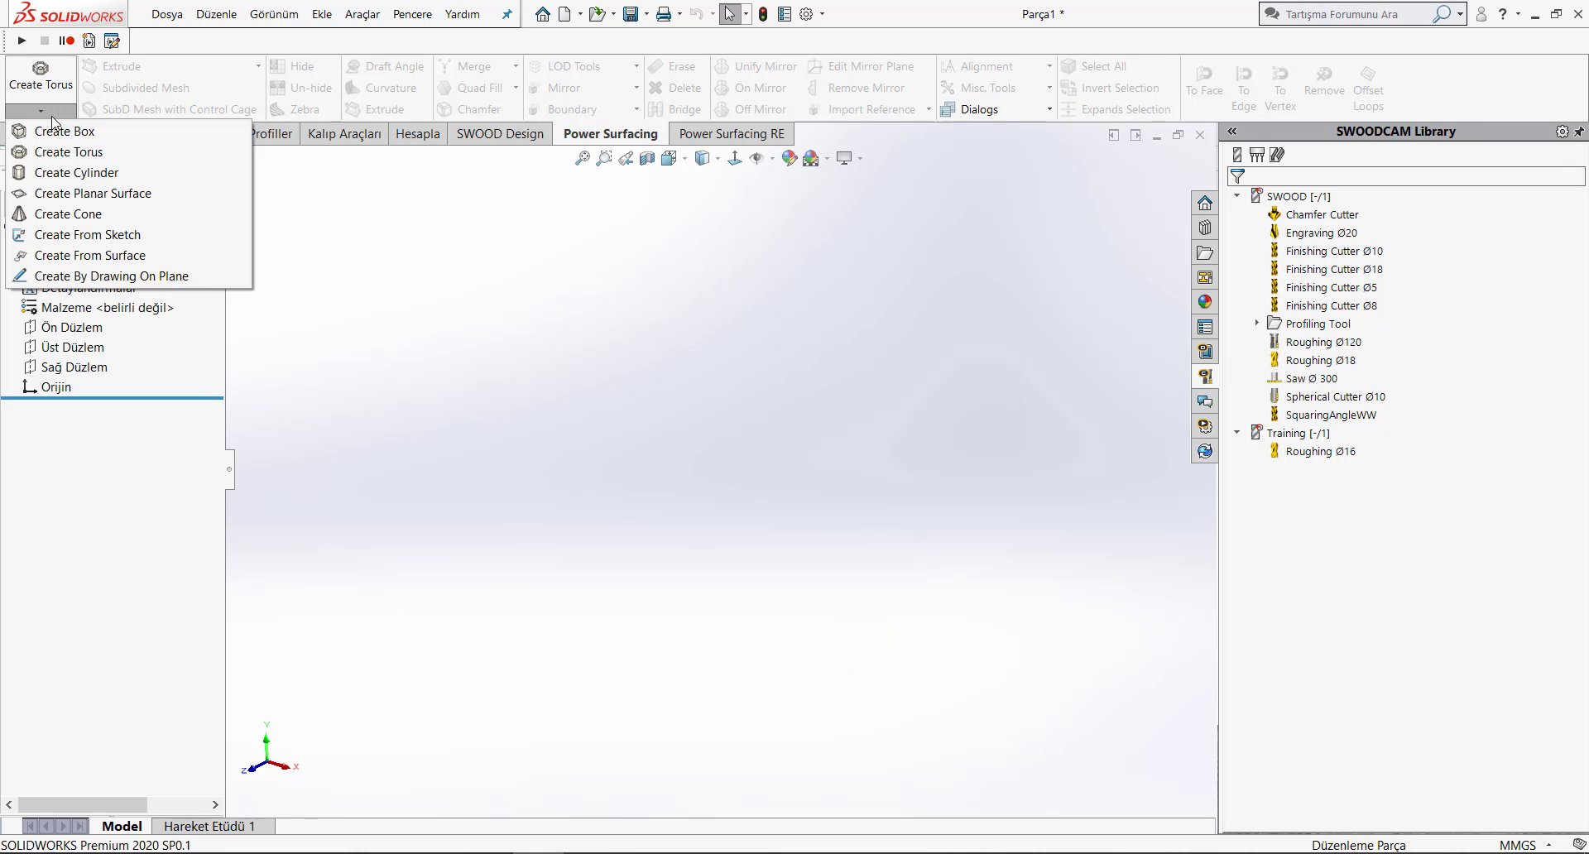
pyautogui.click(112, 173)
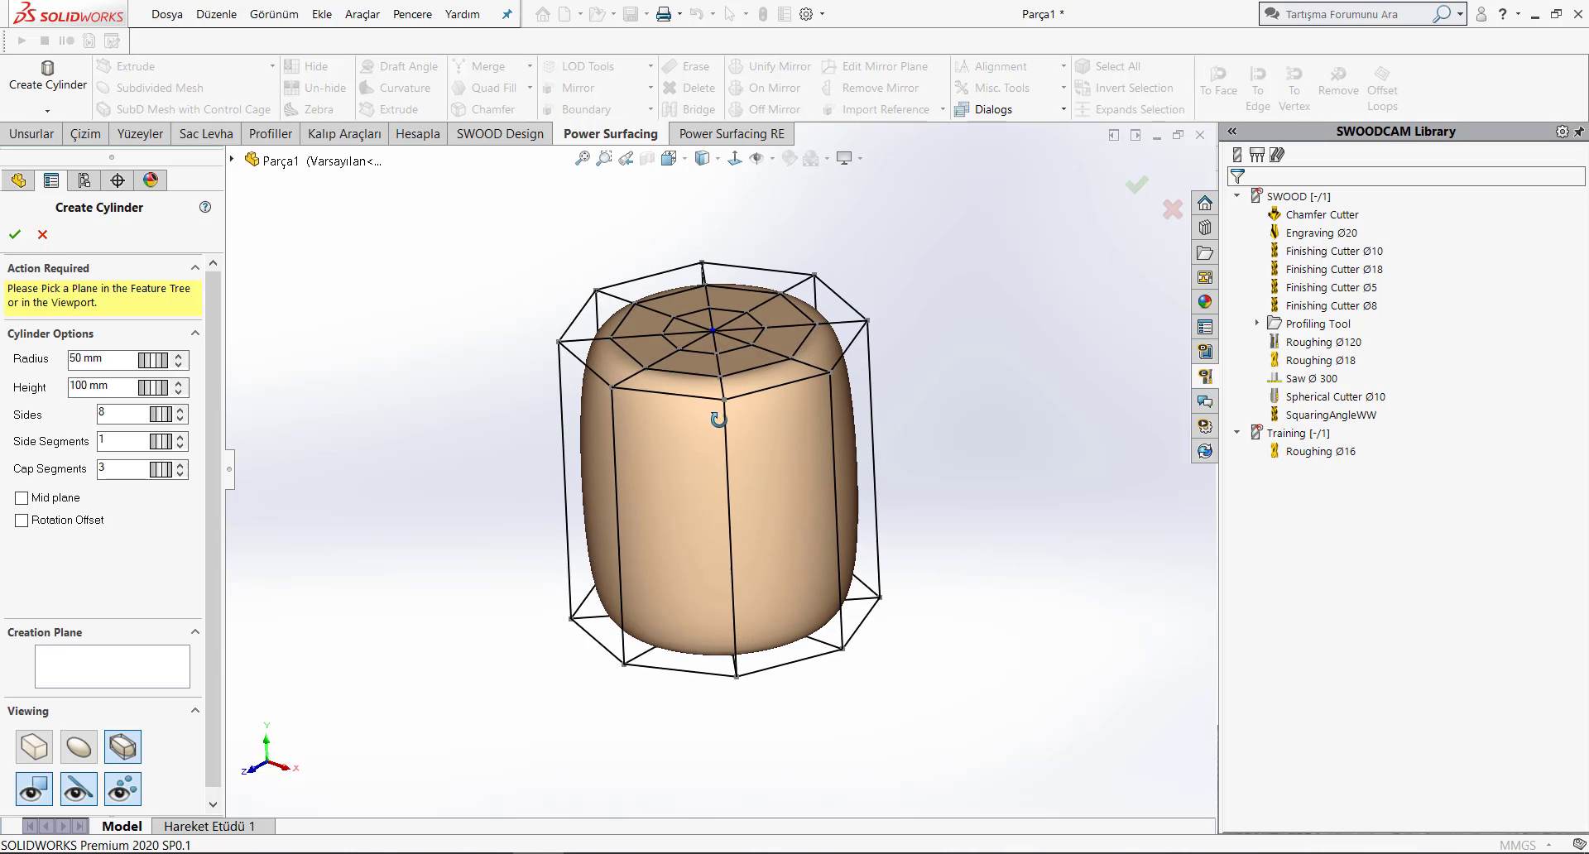
pyautogui.moveTo(718, 420); pyautogui.dragTo(679, 400, button='middle')
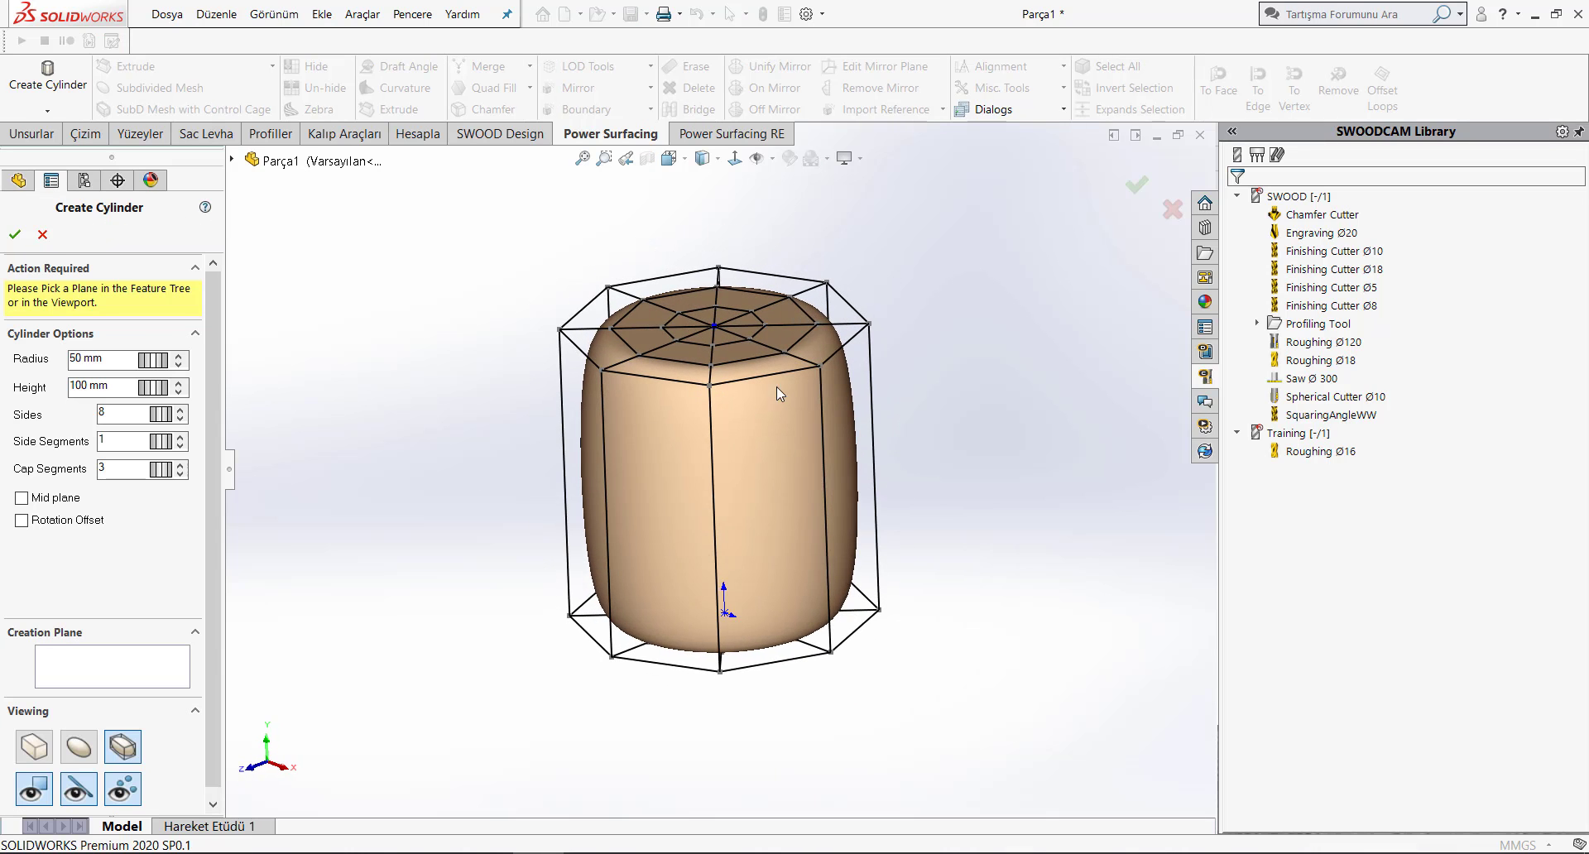
pyautogui.moveTo(776, 386); pyautogui.dragTo(770, 414, button='middle')
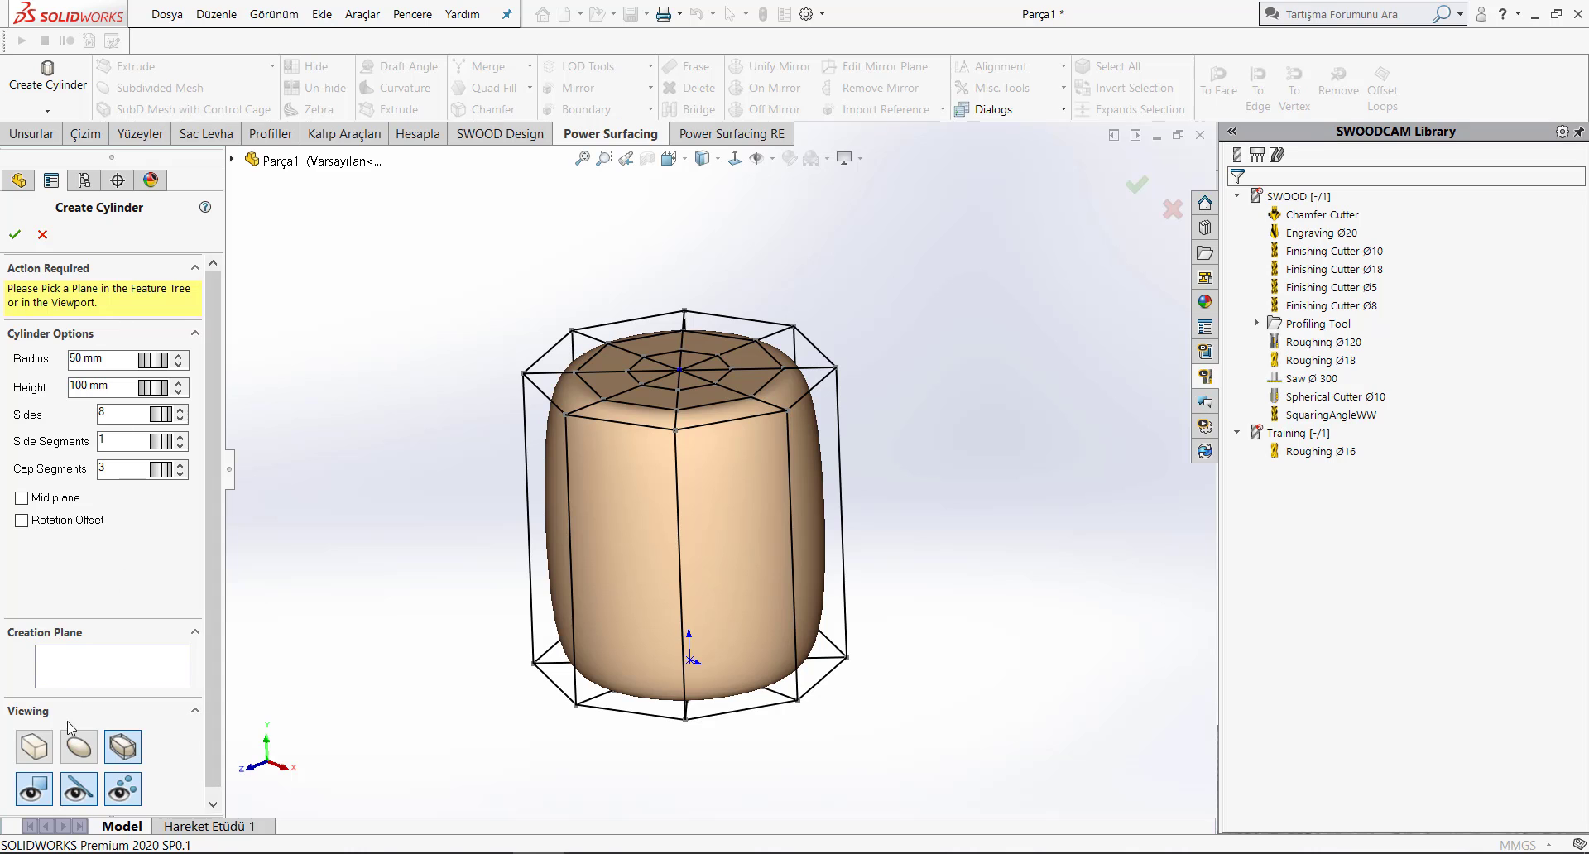
# - Show smooth only; set radius 70 mm, height 120 mm, 8 sides, 5 side and 3 cap segments
pyautogui.click(79, 744)
pyautogui.moveTo(159, 360)
pyautogui.mouseDown()
pyautogui.moveTo(235, 426)
pyautogui.moveTo(169, 430)
pyautogui.moveTo(166, 454)
pyautogui.moveTo(186, 455)
pyautogui.moveTo(123, 471)
pyautogui.mouseUp()
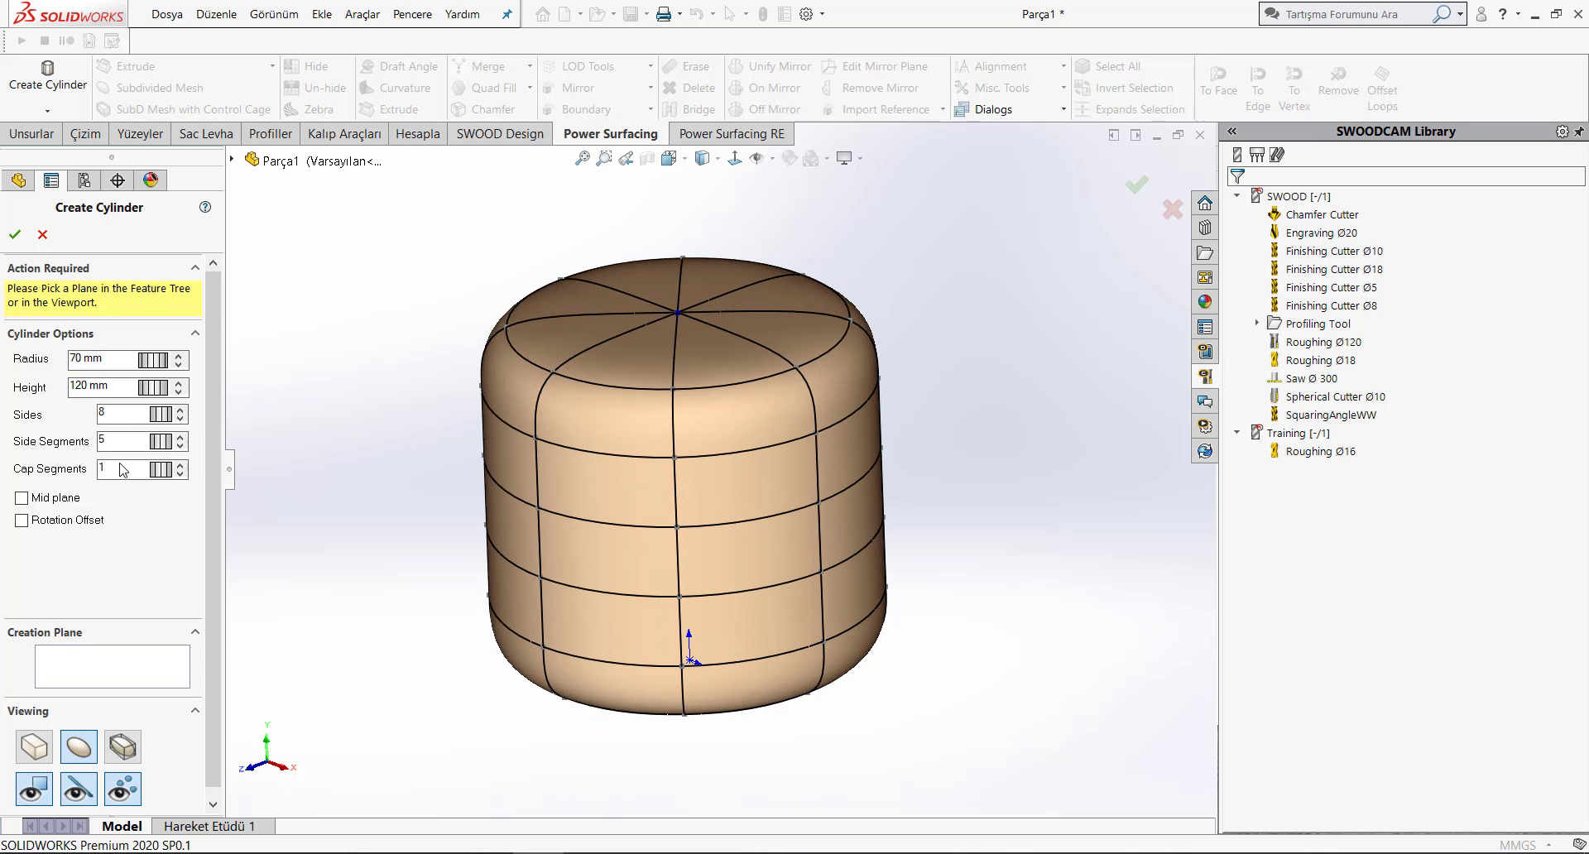
pyautogui.scroll(2, 138, 472)
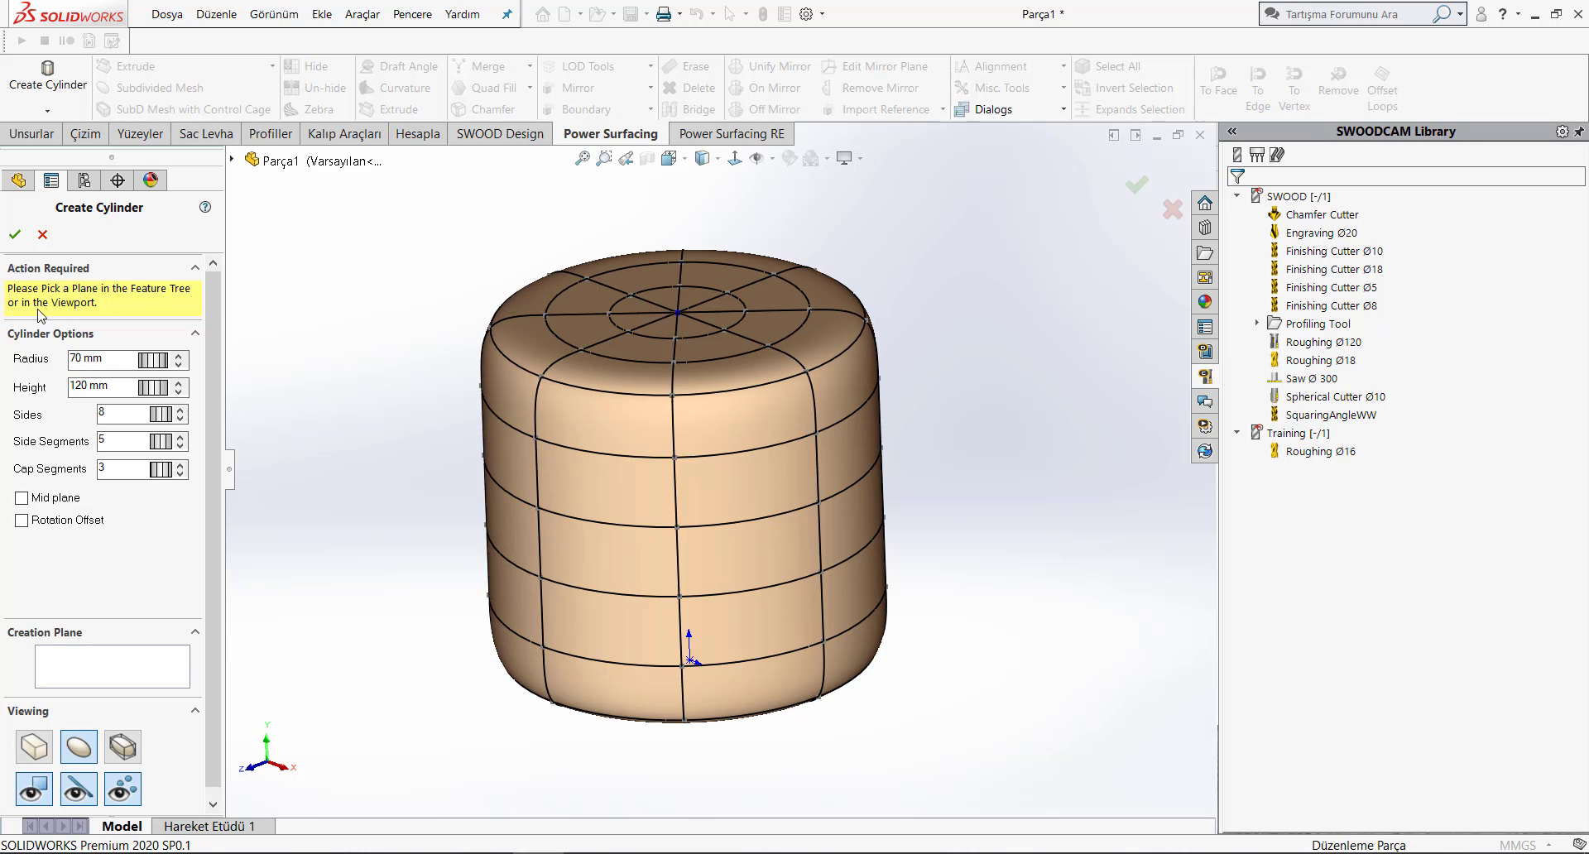
# - Create the cylinder and select the outer ring of top-cap faces
pyautogui.click(15, 234)
pyautogui.doubleClick(550, 455)
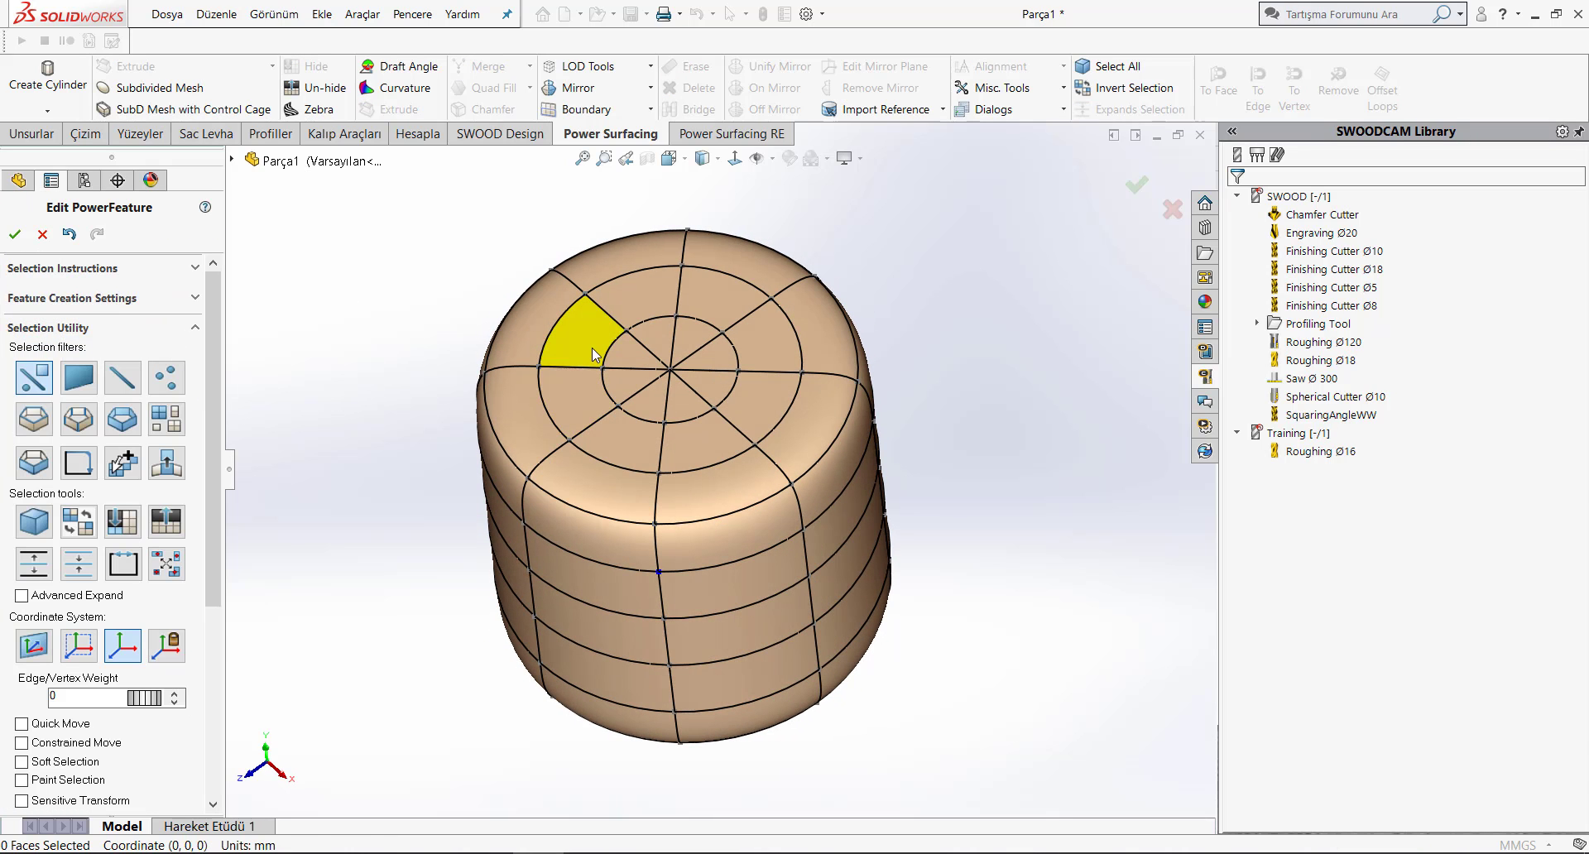
pyautogui.click(592, 348)
pyautogui.keyDown('ctrl'); pyautogui.click(703, 305); pyautogui.keyUp('ctrl')
pyautogui.keyDown('ctrl'); pyautogui.click(758, 434); pyautogui.keyUp('ctrl')
pyautogui.keyDown('ctrl'); pyautogui.click(703, 440); pyautogui.keyUp('ctrl')
pyautogui.keyDown('ctrl'); pyautogui.click(612, 435); pyautogui.keyUp('ctrl')
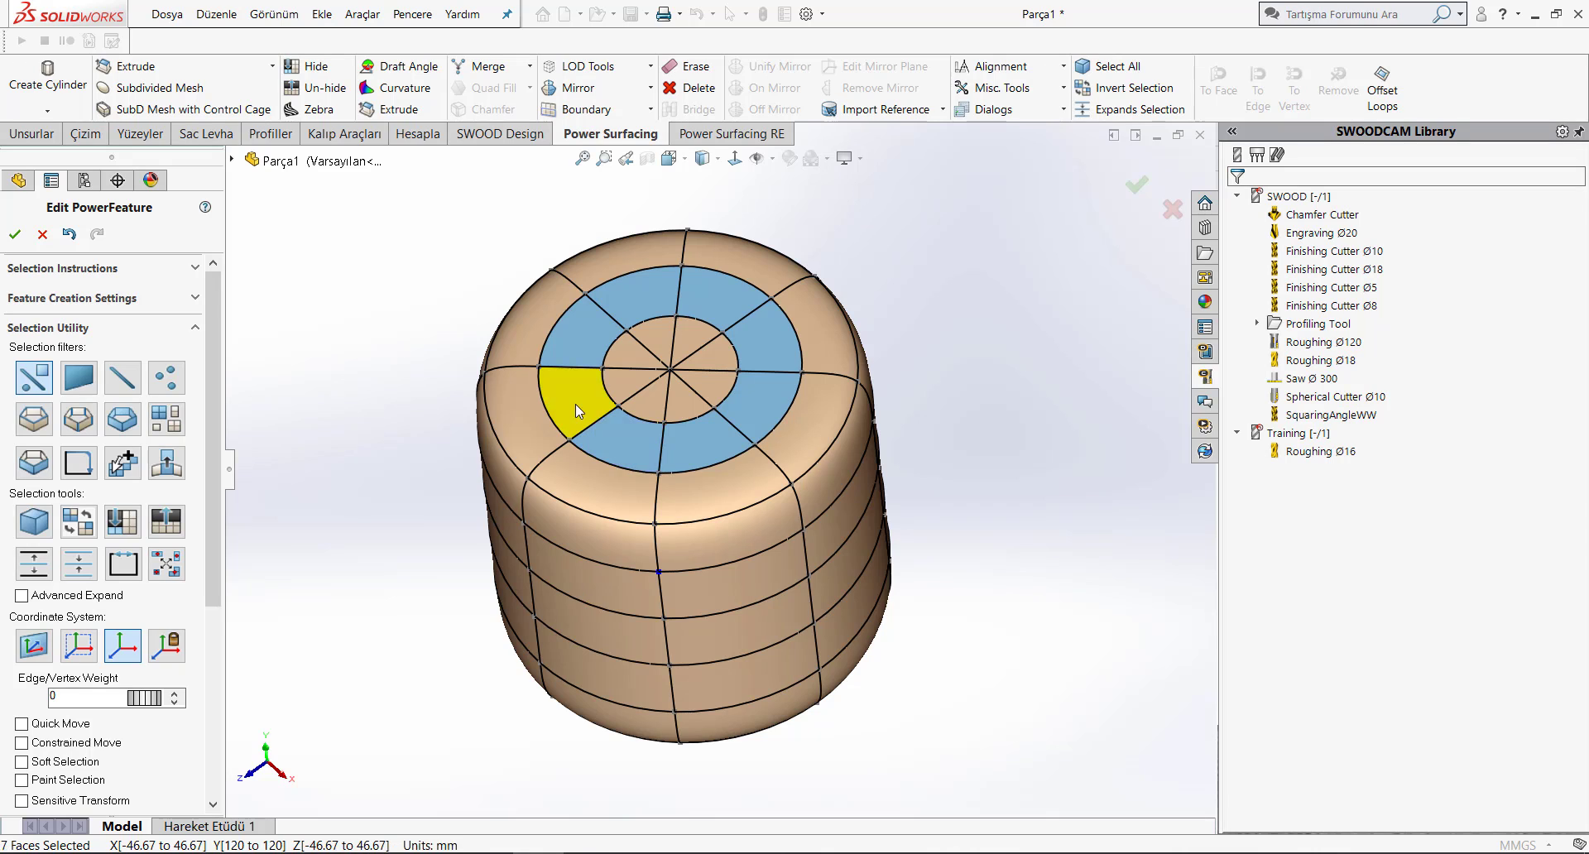
pyautogui.keyDown('ctrl'); pyautogui.click(574, 404); pyautogui.keyUp('ctrl')
# - Extrude the cap ring upward into a multi-segment neck
pyautogui.click(363, 315)
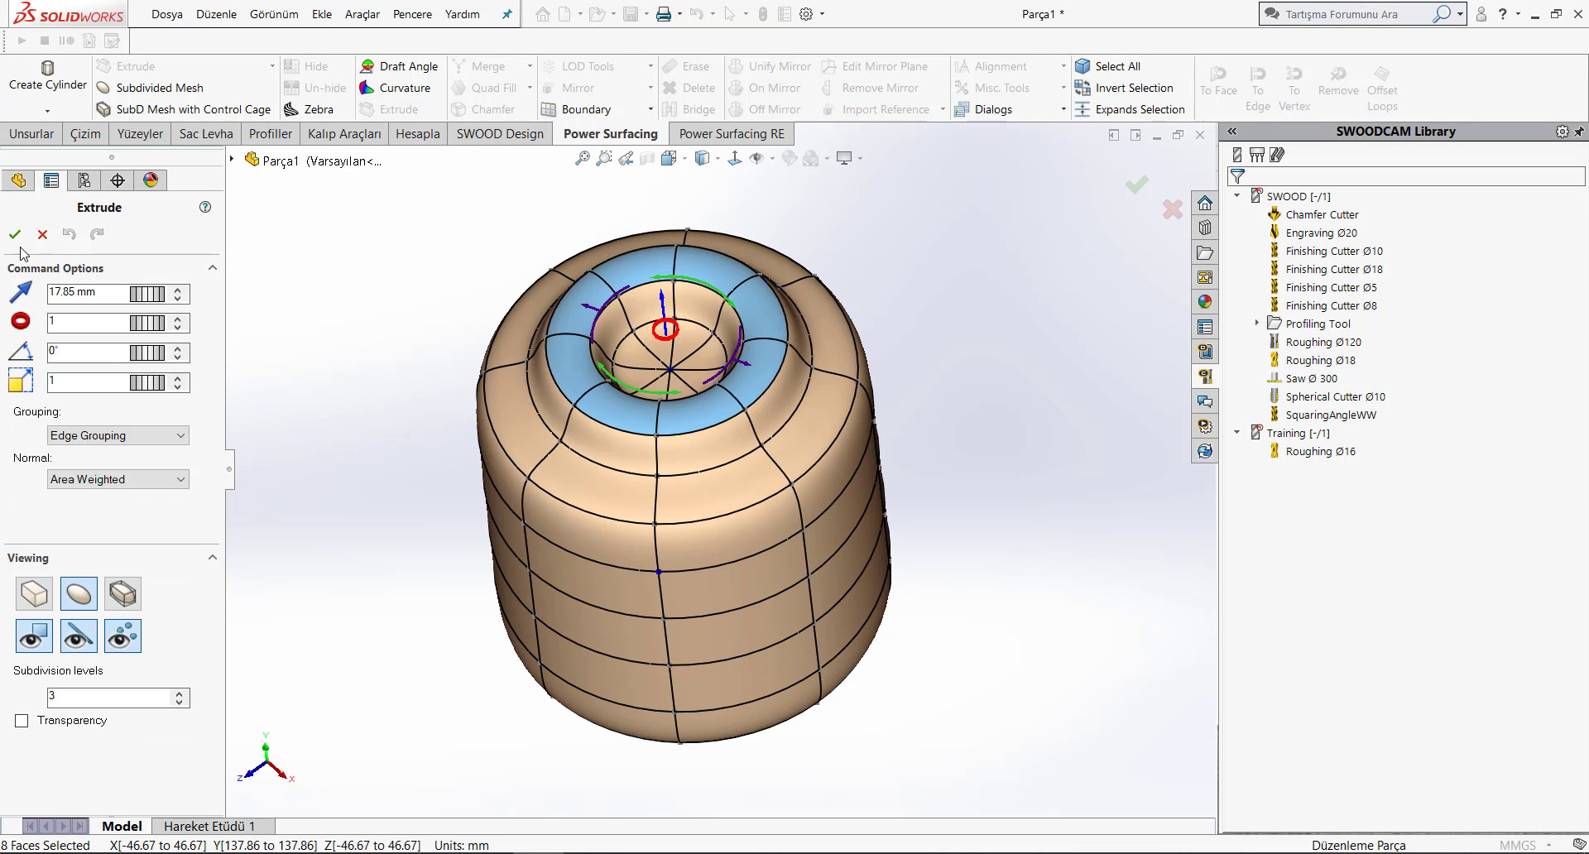
pyautogui.moveTo(641, 335)
pyautogui.mouseDown()
pyautogui.moveTo(674, 300)
pyautogui.moveTo(675, 263)
pyautogui.mouseUp()
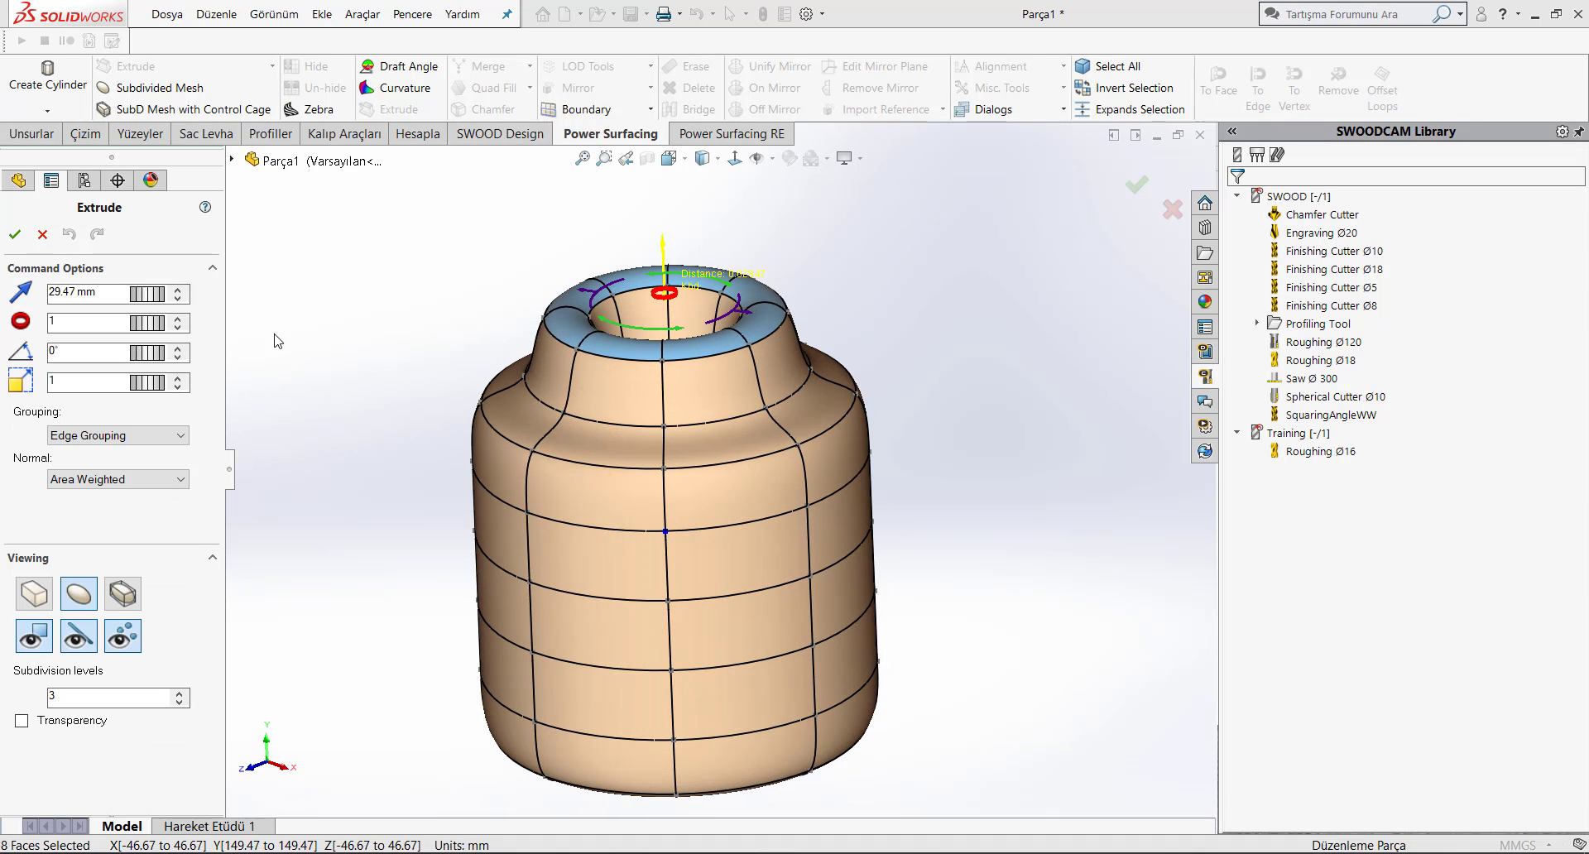
pyautogui.click(178, 320)
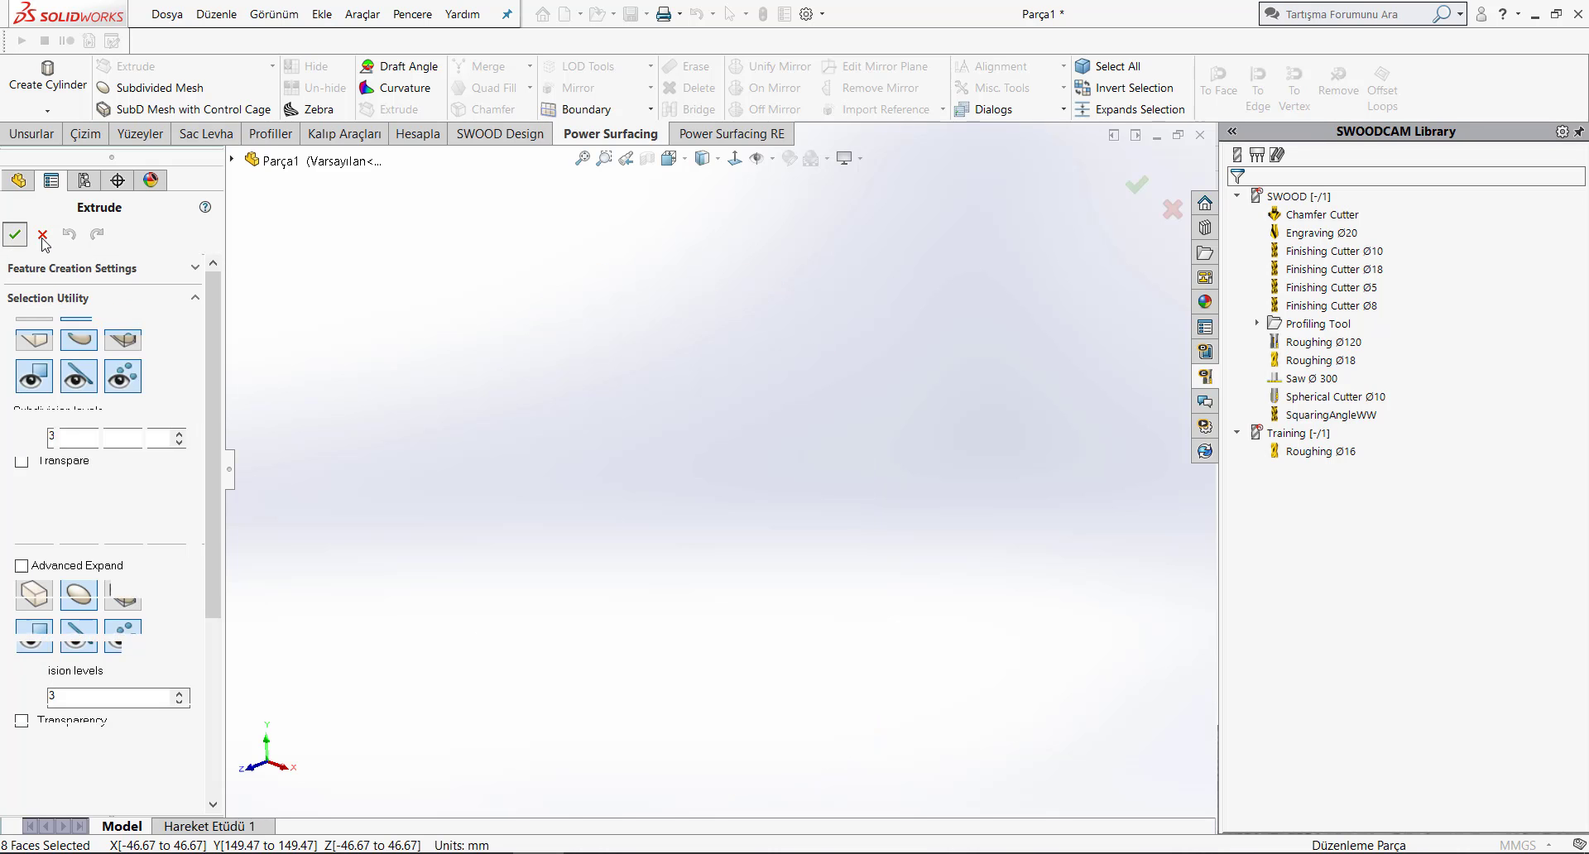
pyautogui.click(14, 234)
# - Pull the top centre vertex up into a pointed cone tip
pyautogui.moveTo(383, 314); pyautogui.dragTo(555, 355, button='middle')
pyautogui.press('Escape')
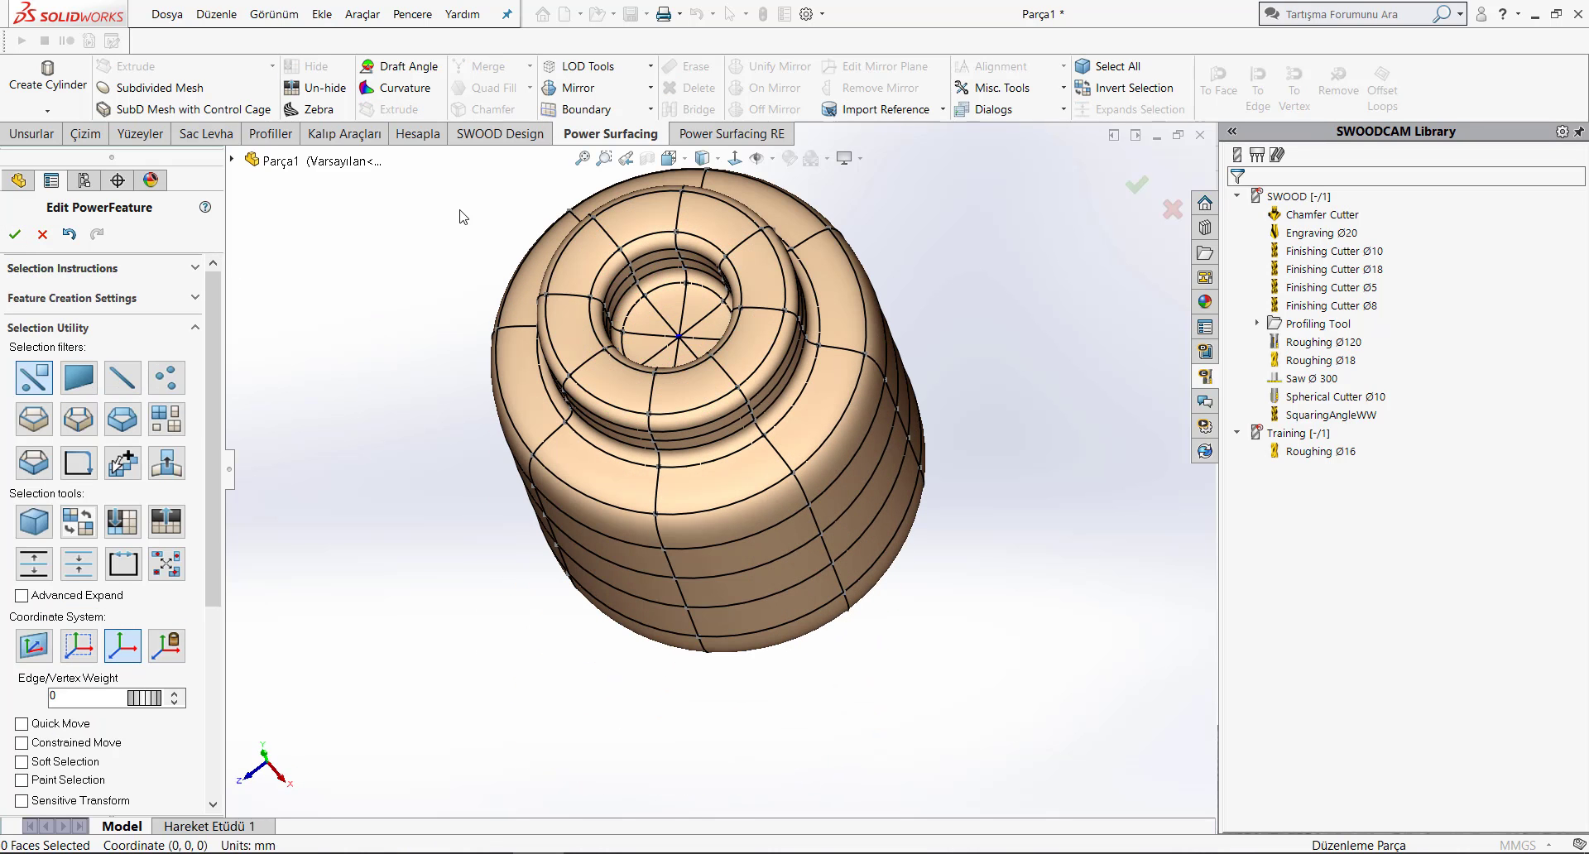
pyautogui.hotkey('ctrl', '5')
pyautogui.scroll(-5, 696, 356)
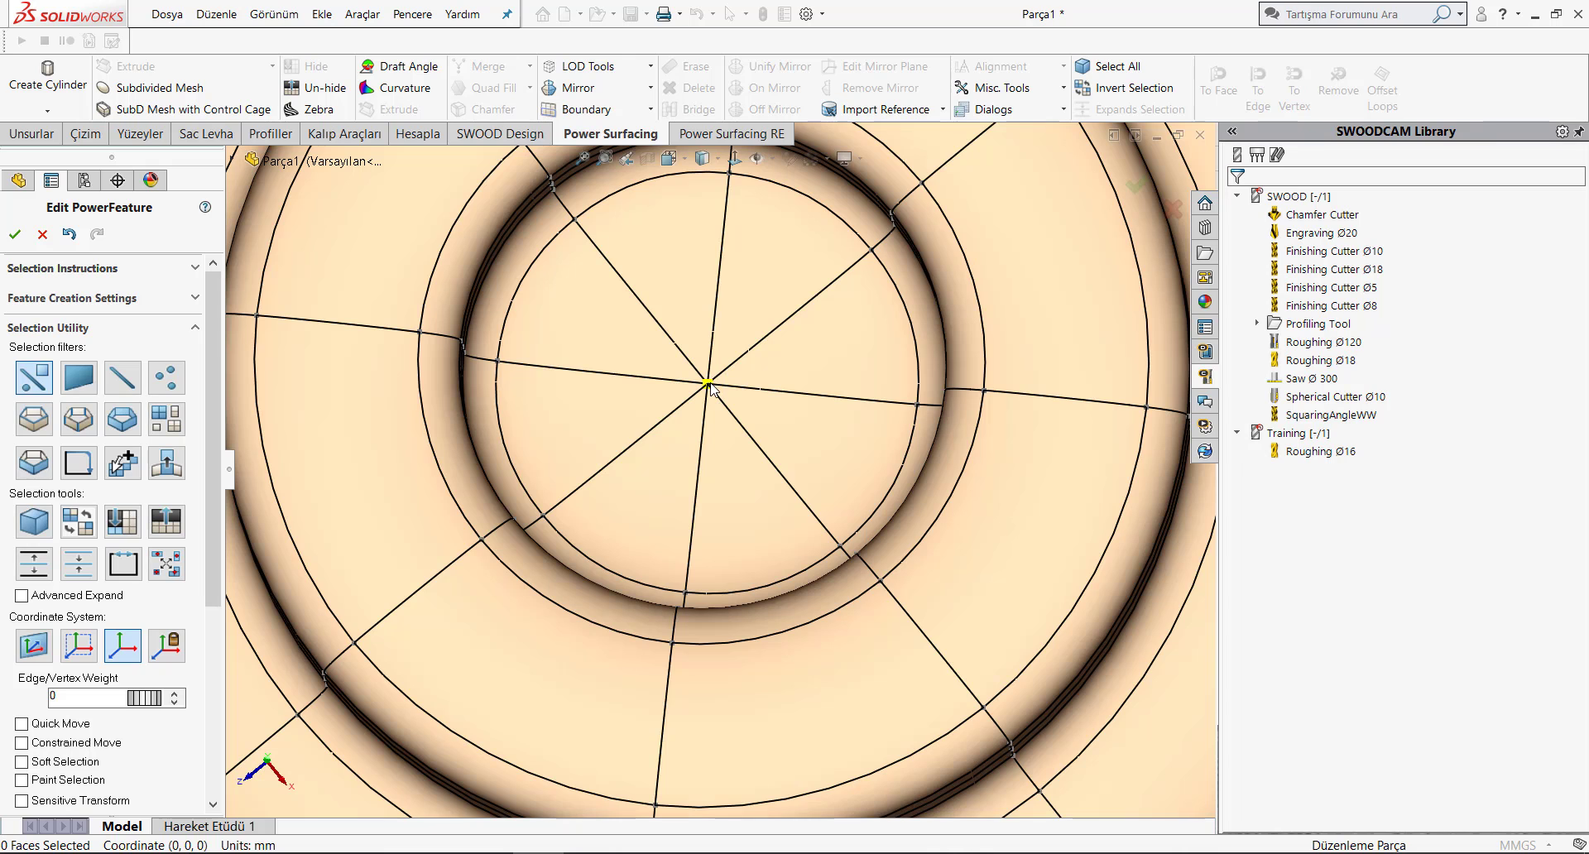
pyautogui.click(708, 384)
pyautogui.hotkey('ctrl', 'shift', 'z')
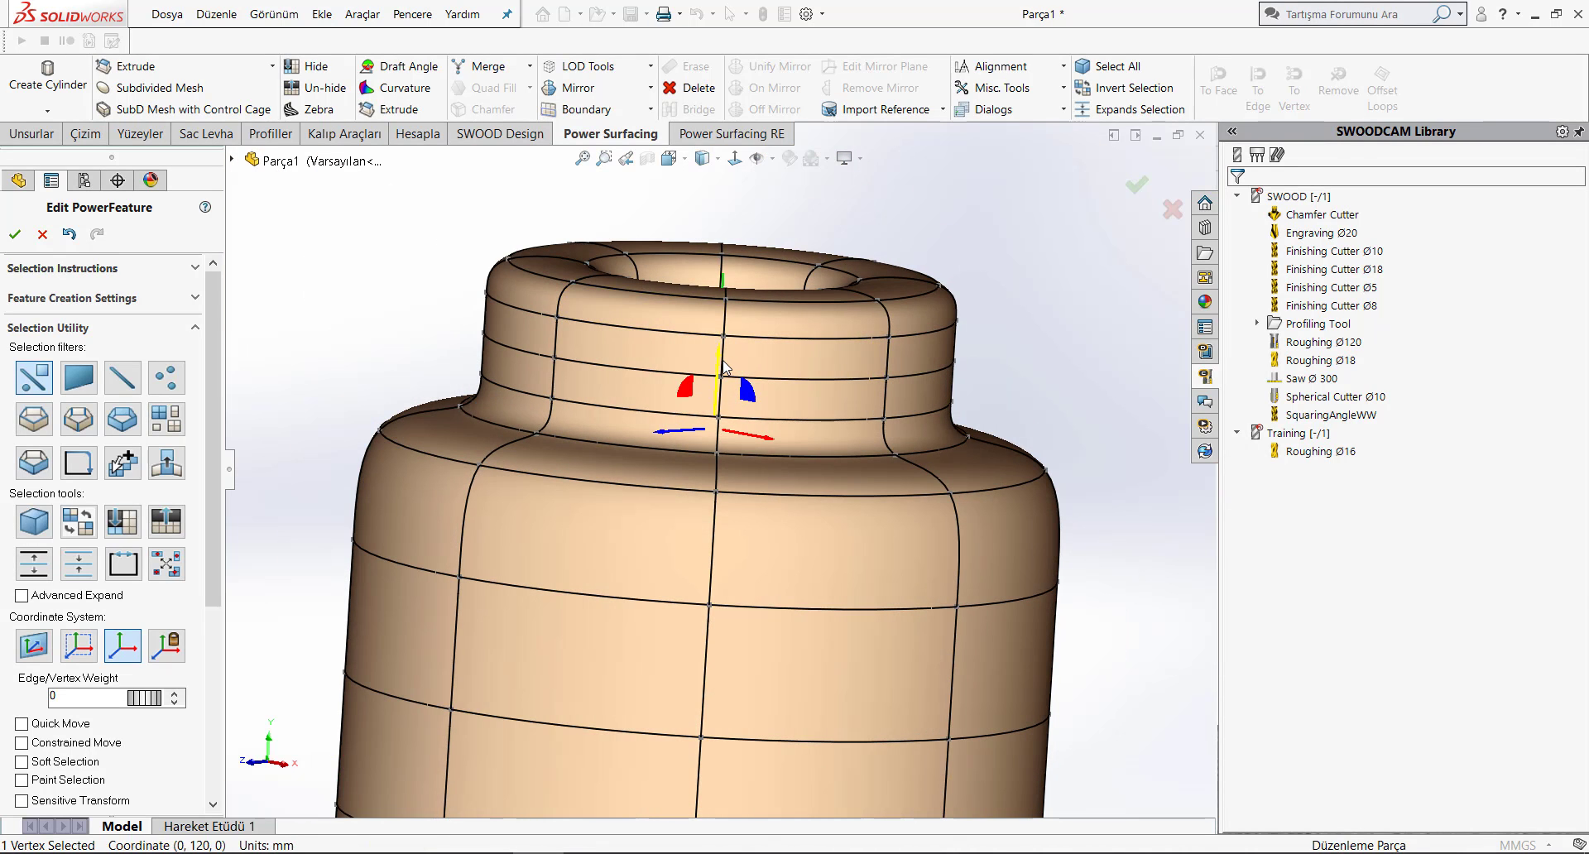
pyautogui.moveTo(725, 367); pyautogui.dragTo(787, 182)
# - Review the bottle shape, then cancel the edit and confirm discarding it
pyautogui.scroll(5, 761, 240)
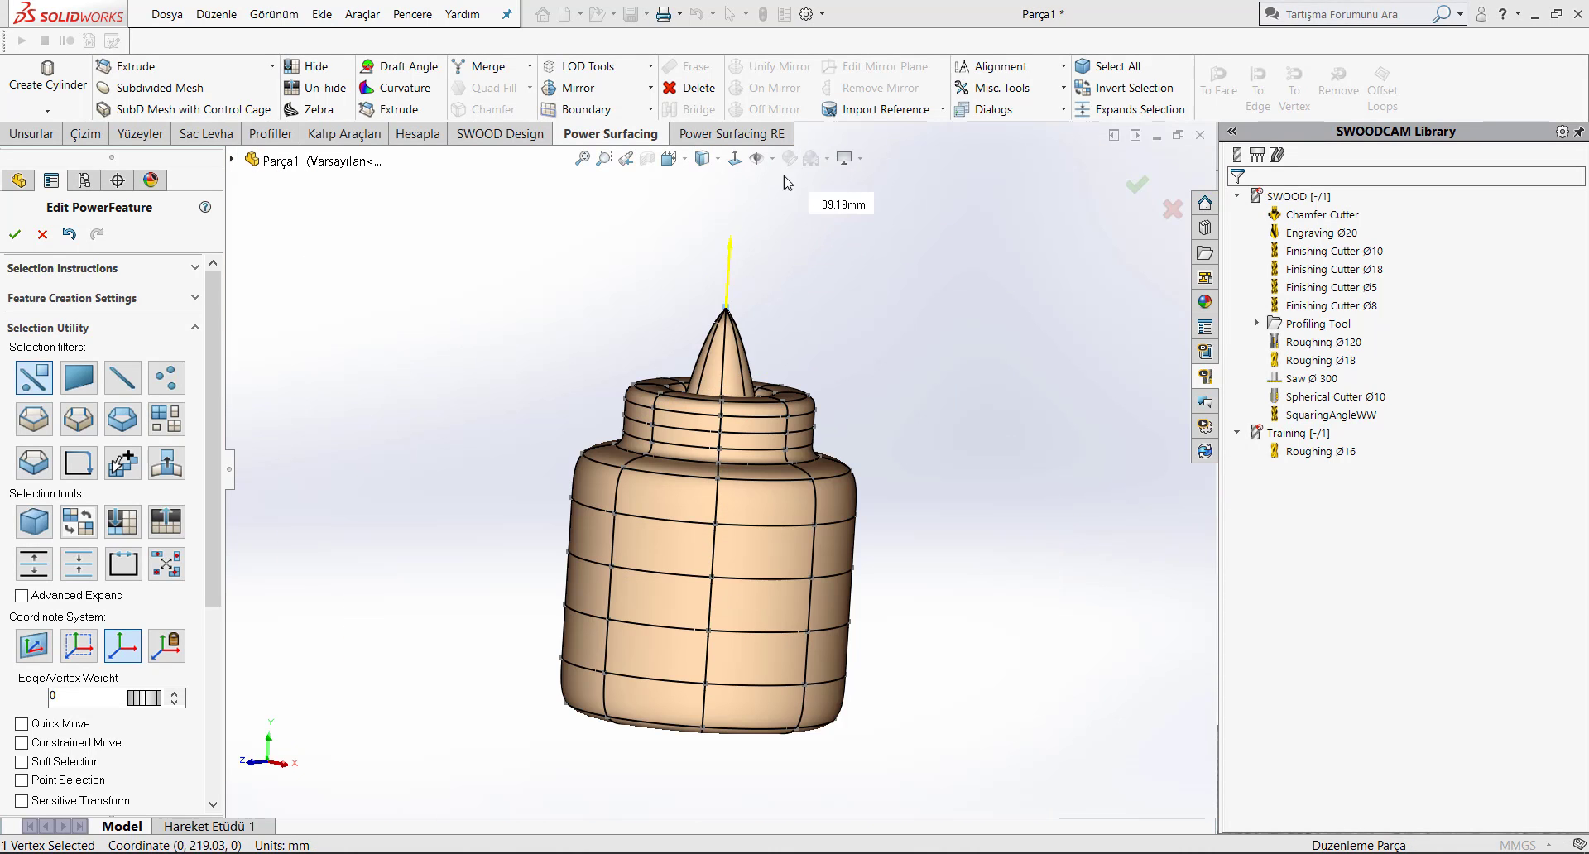
pyautogui.moveTo(786, 182)
pyautogui.mouseDown(button='middle')
pyautogui.moveTo(660, 373)
pyautogui.moveTo(901, 398)
pyautogui.mouseUp(button='middle')
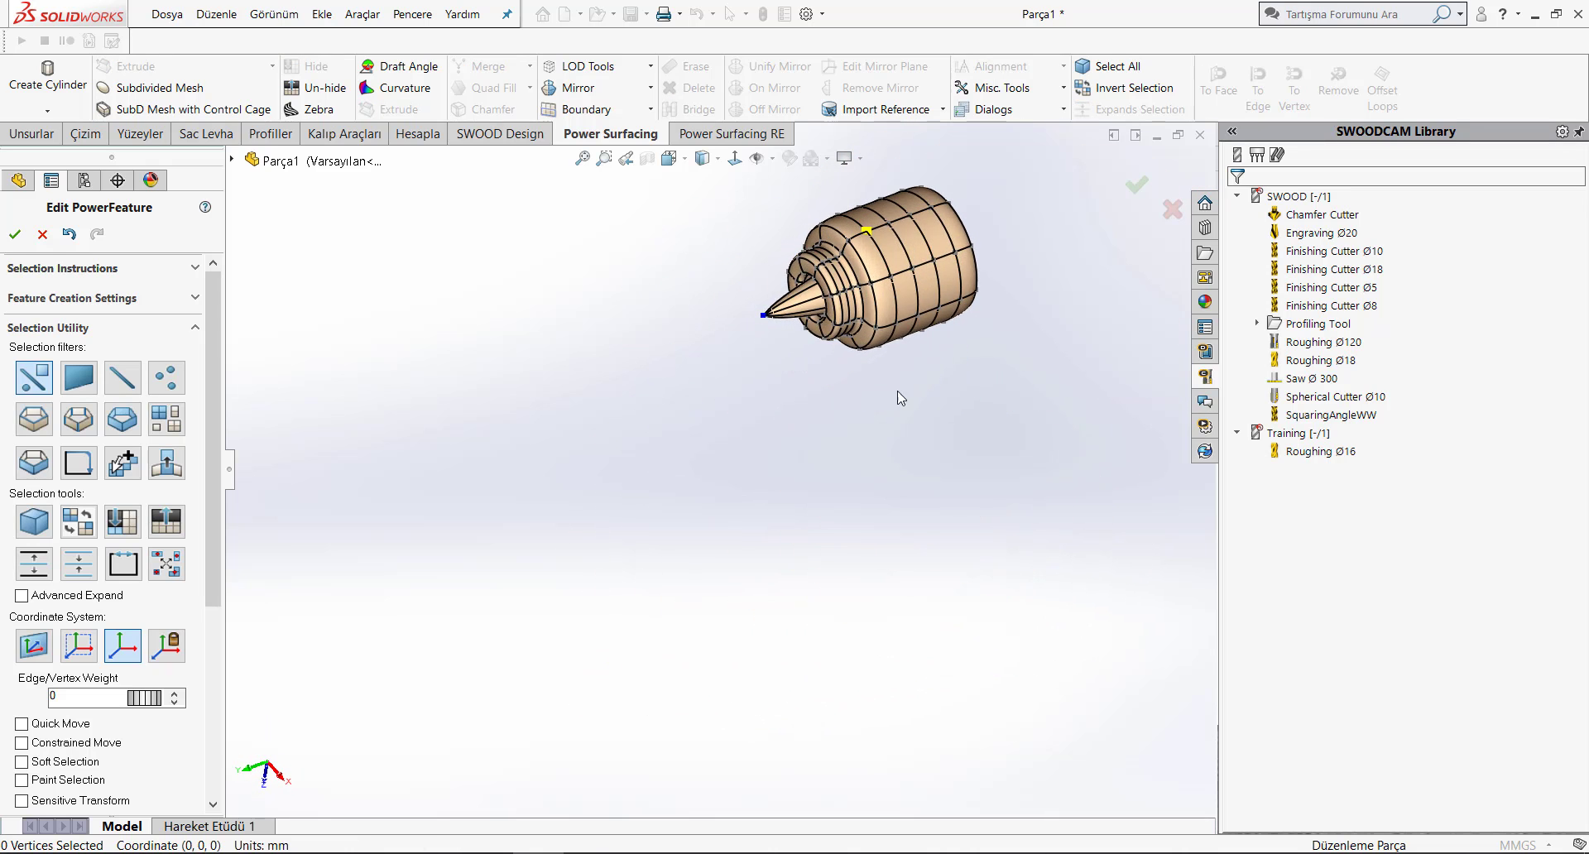
pyautogui.press('f')
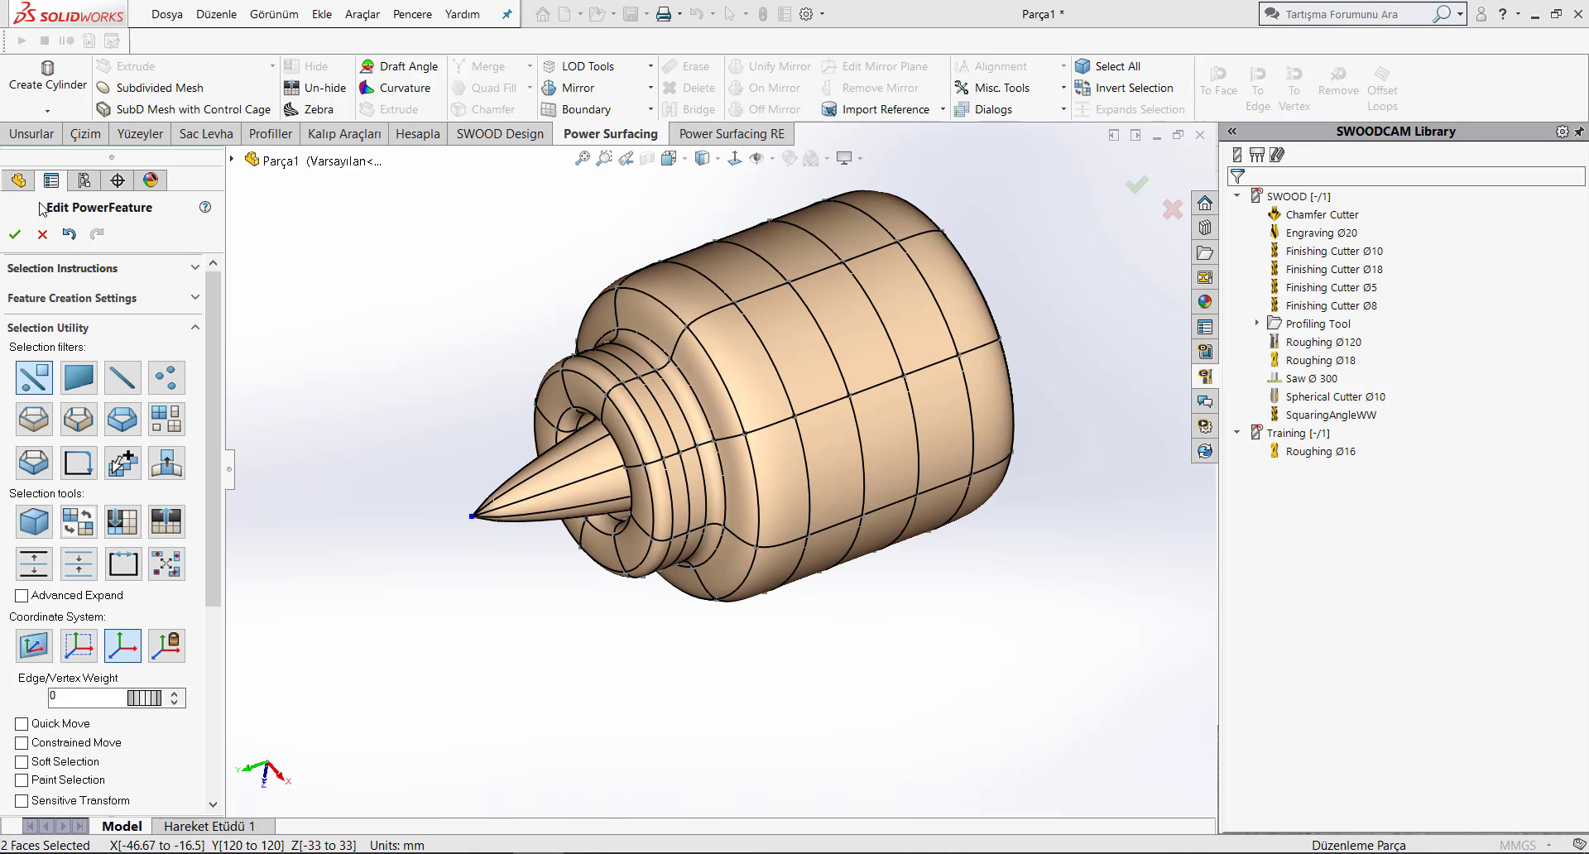
pyautogui.click(42, 235)
pyautogui.click(828, 475)
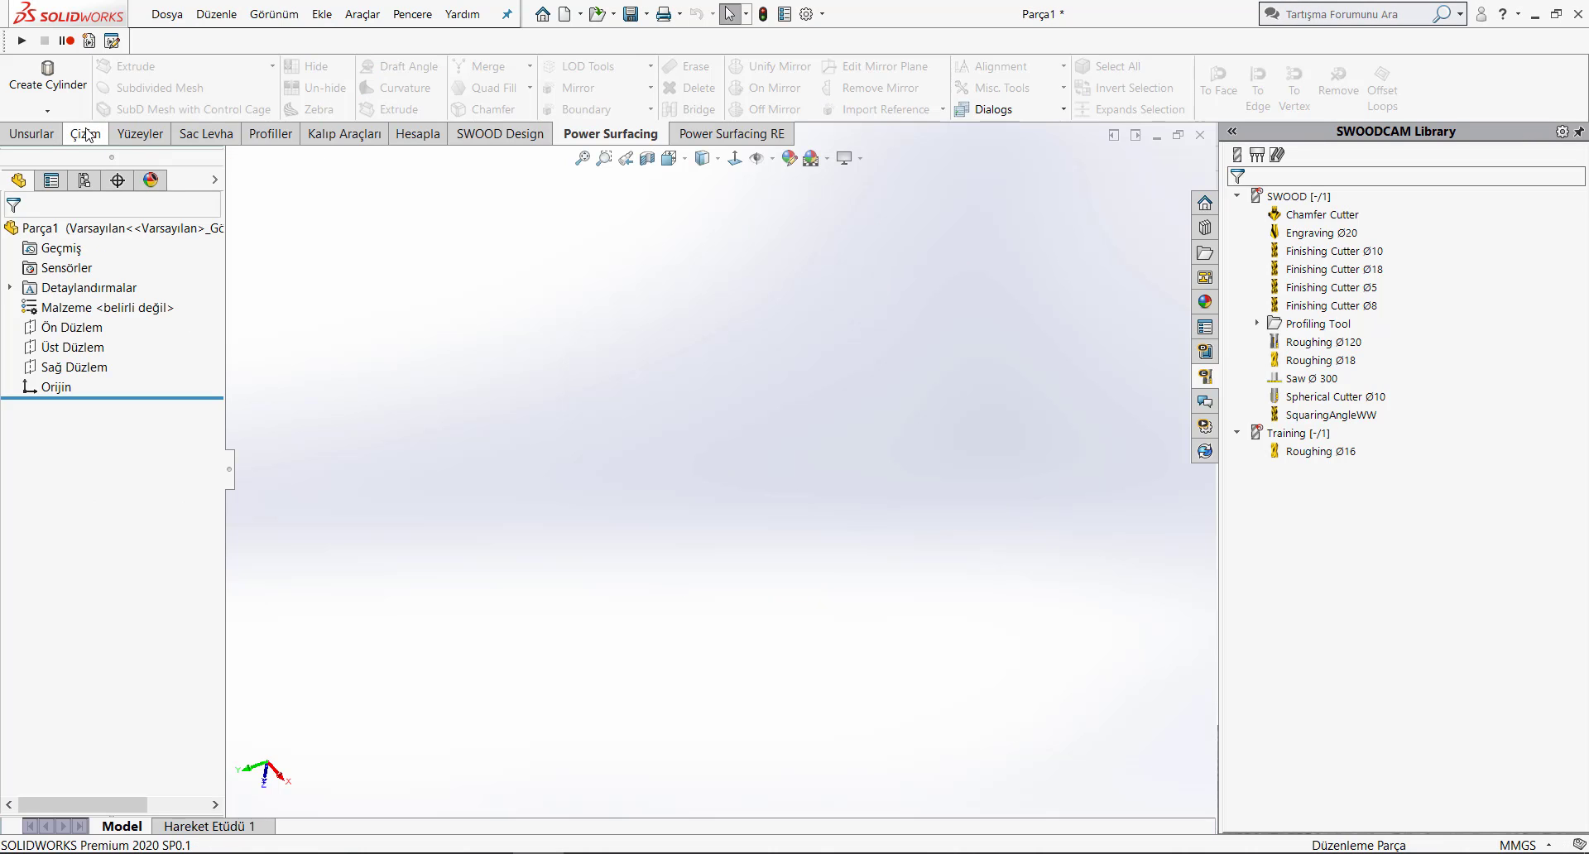
# - Create a planar surface with length 120, width 160 and 4 × 4 segments
pyautogui.click(47, 110)
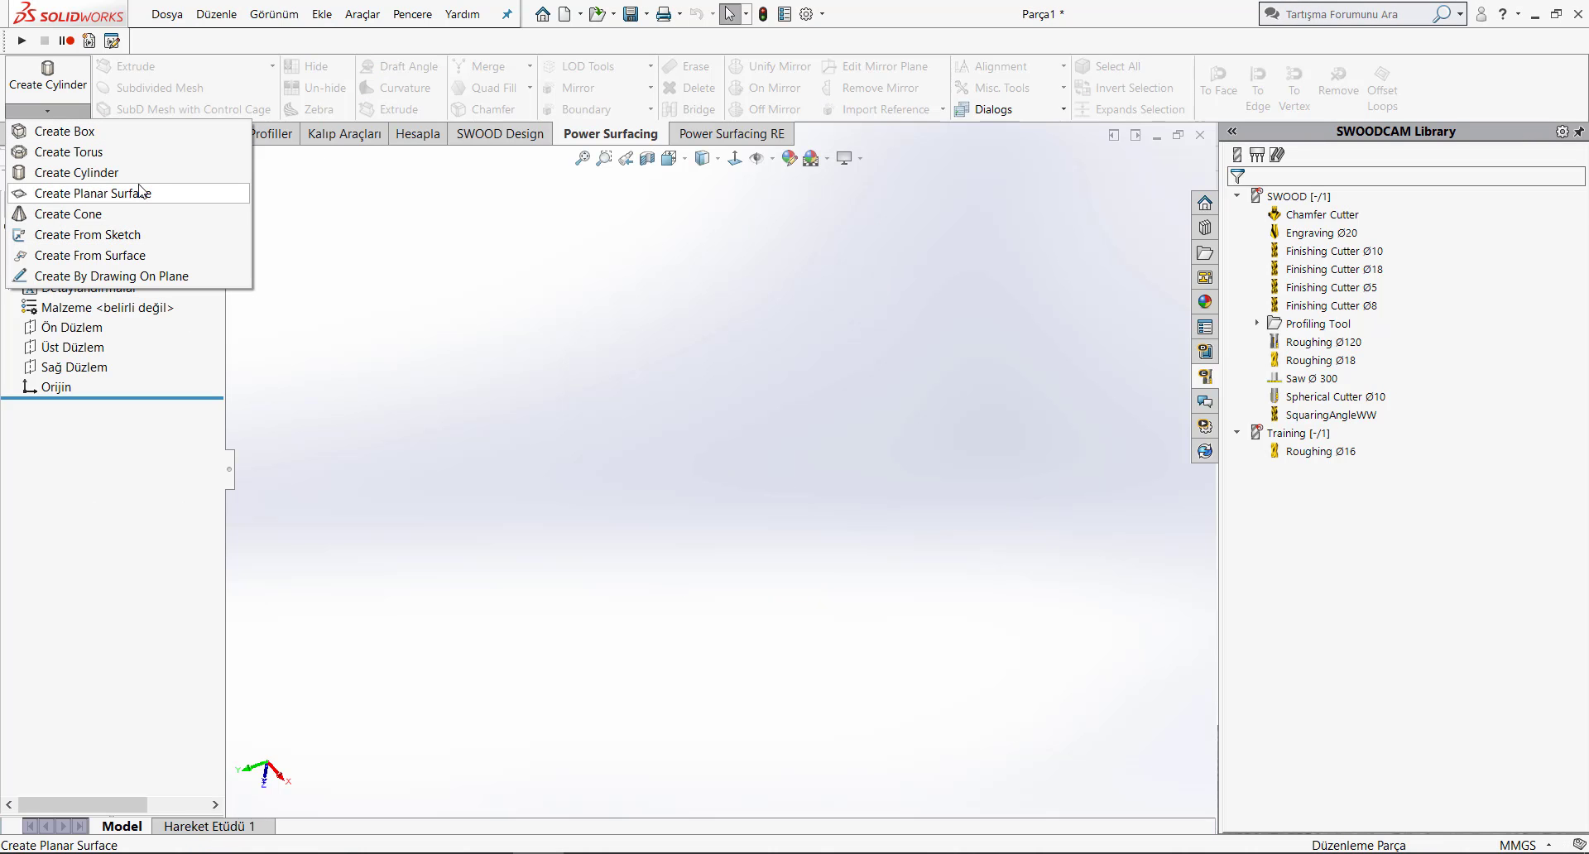
pyautogui.click(165, 199)
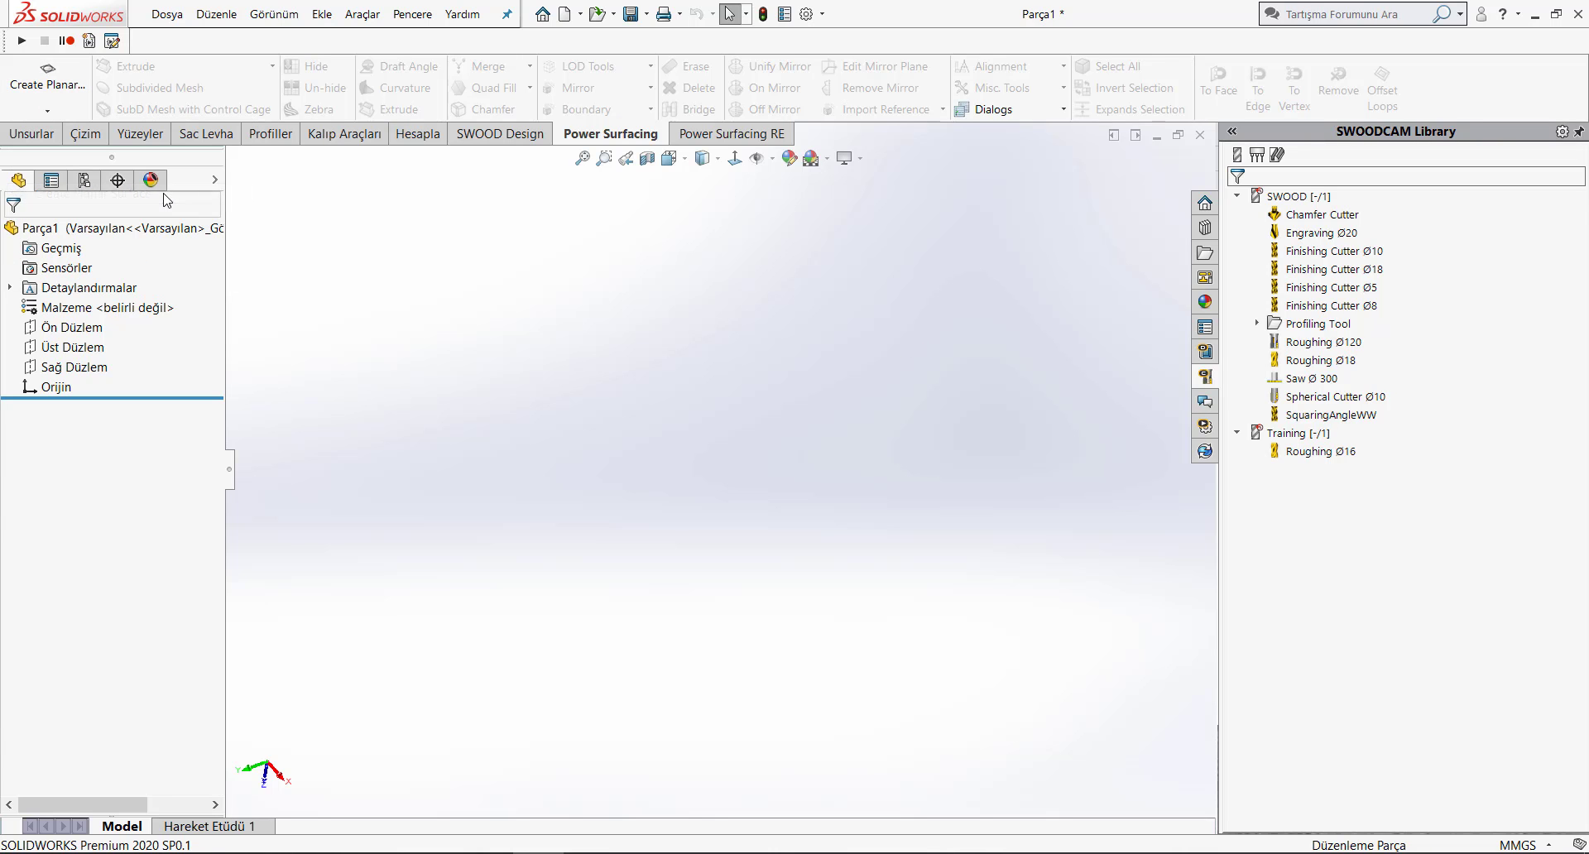
pyautogui.moveTo(709, 472)
pyautogui.mouseDown(button='middle')
pyautogui.moveTo(624, 588)
pyautogui.moveTo(692, 674)
pyautogui.moveTo(621, 613)
pyautogui.moveTo(463, 681)
pyautogui.mouseUp(button='middle')
pyautogui.moveTo(589, 584)
pyautogui.mouseDown(button='middle')
pyautogui.moveTo(773, 630)
pyautogui.moveTo(617, 574)
pyautogui.moveTo(507, 610)
pyautogui.mouseUp(button='middle')
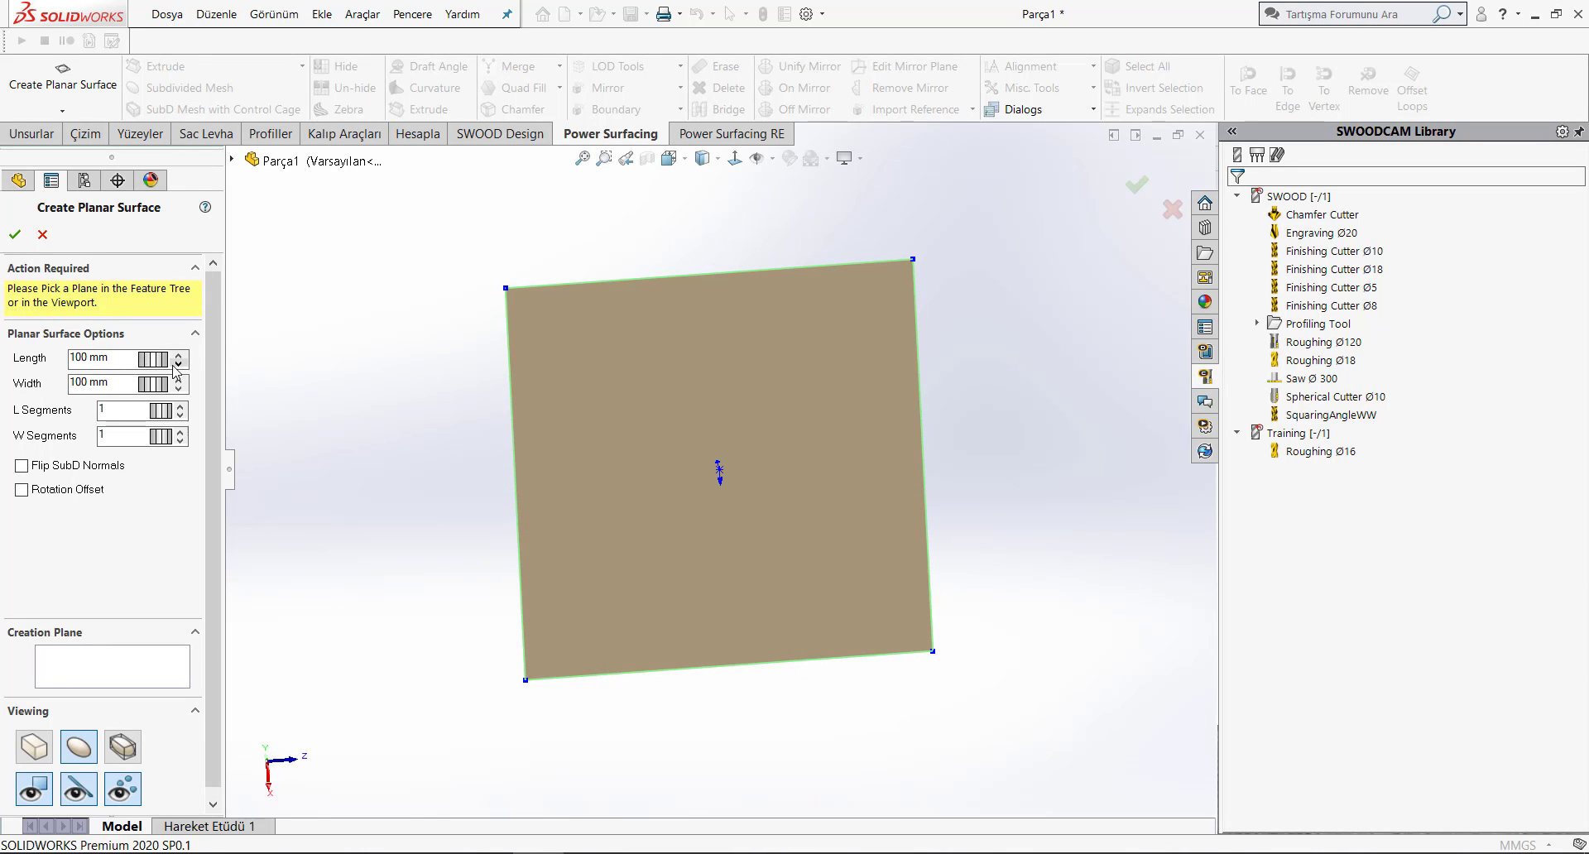
pyautogui.moveTo(149, 364)
pyautogui.mouseDown()
pyautogui.moveTo(500, 379)
pyautogui.moveTo(153, 393)
pyautogui.moveTo(340, 376)
pyautogui.moveTo(215, 387)
pyautogui.moveTo(222, 447)
pyautogui.mouseUp()
pyautogui.write('160')
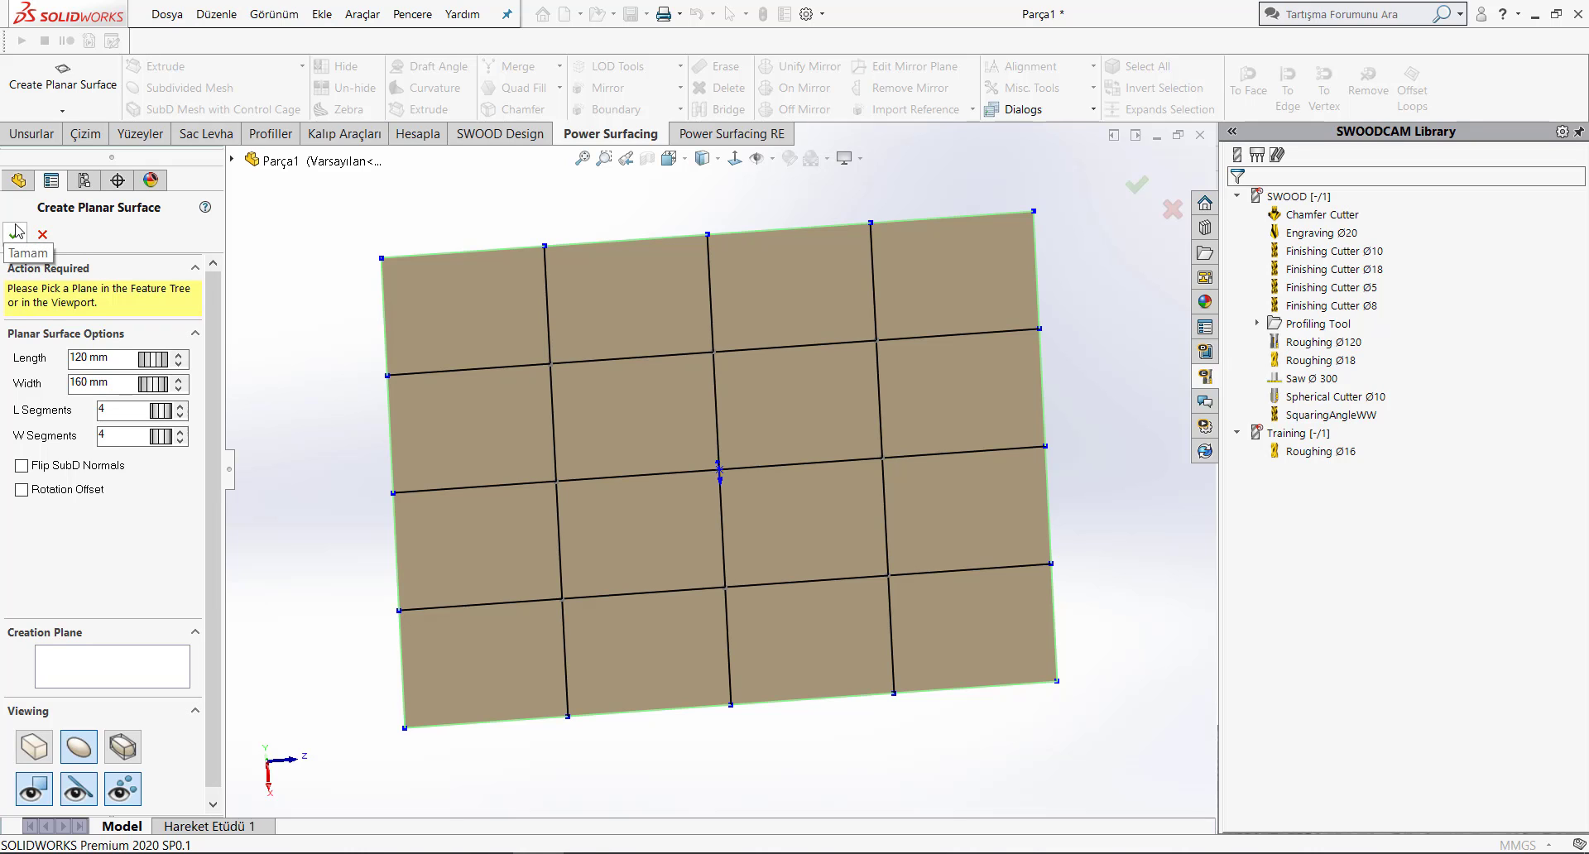
pyautogui.click(15, 233)
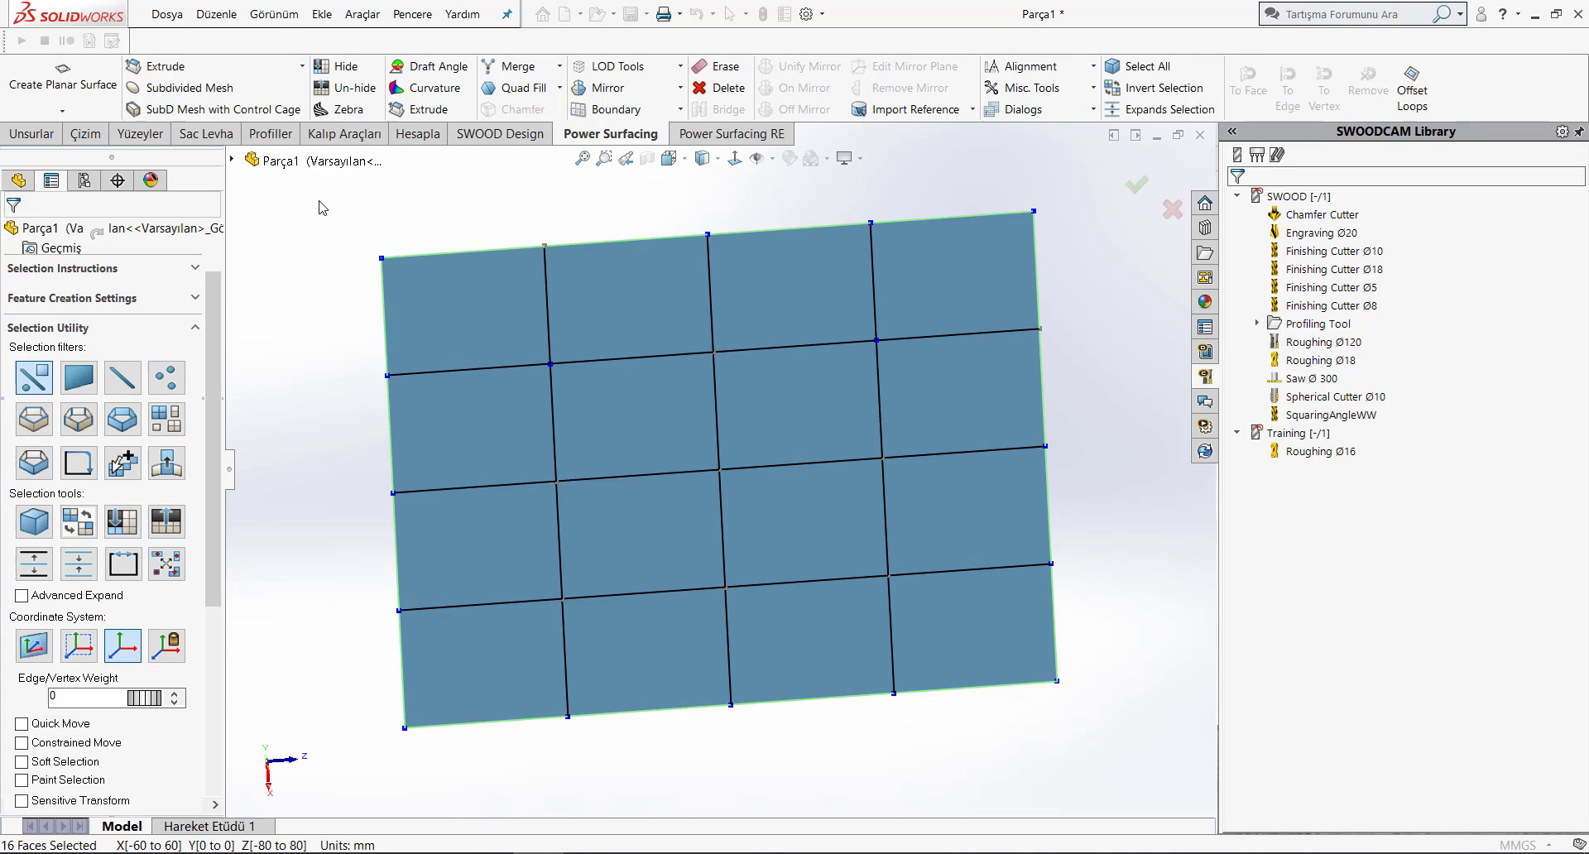
# - Show the smooth surface and select all 16 faces of the planar surface
pyautogui.click(79, 647)
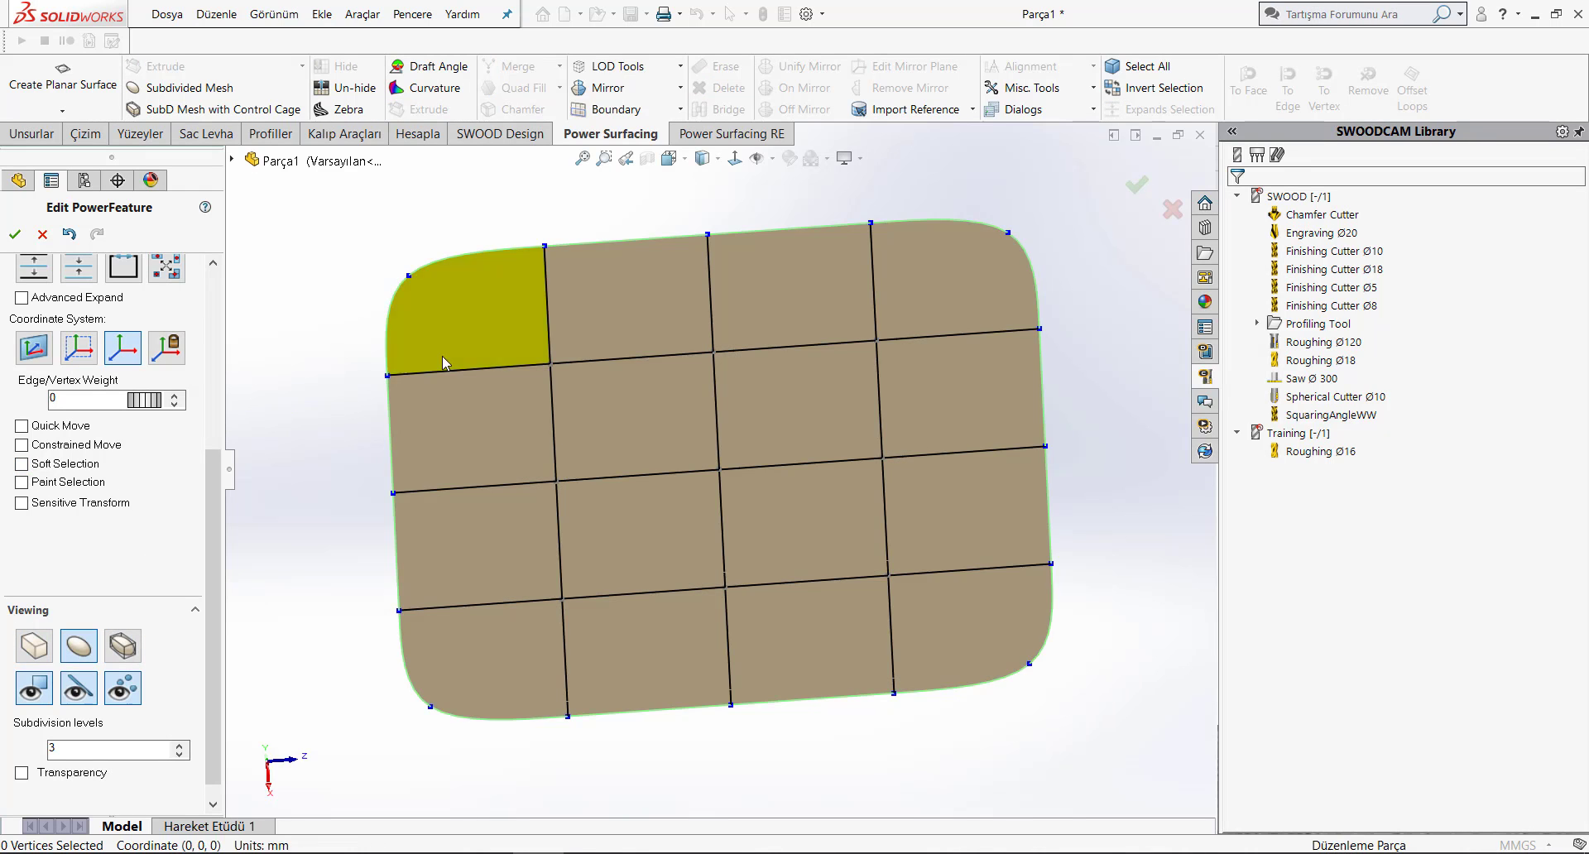
pyautogui.scroll(3, 715, 460)
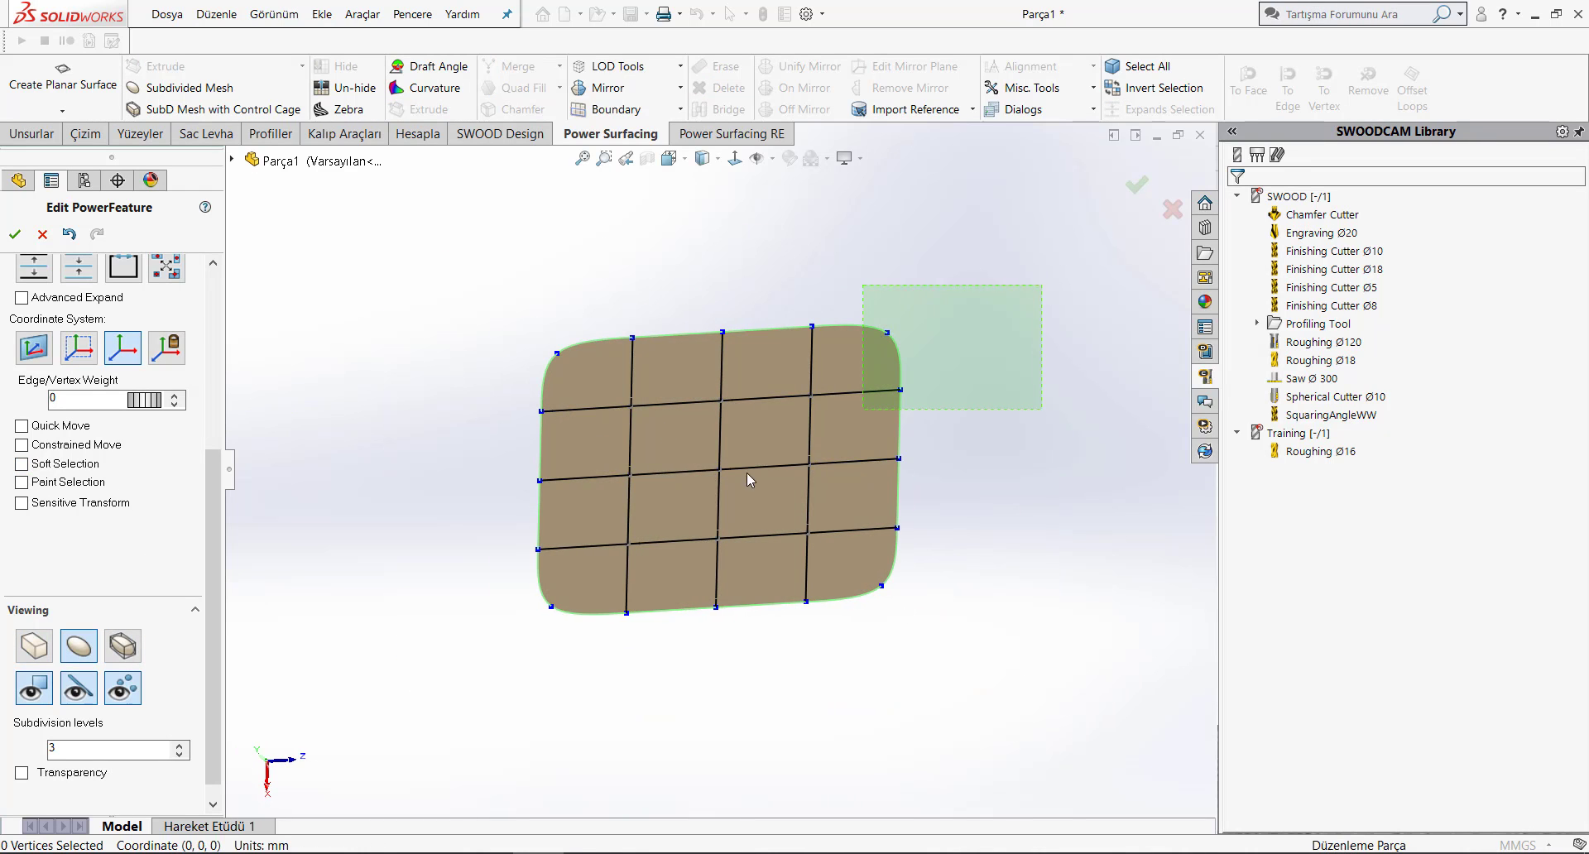
pyautogui.moveTo(1047, 282); pyautogui.dragTo(464, 650)
pyautogui.click(422, 374)
pyautogui.scroll(5, 110, 324)
pyautogui.click(78, 377)
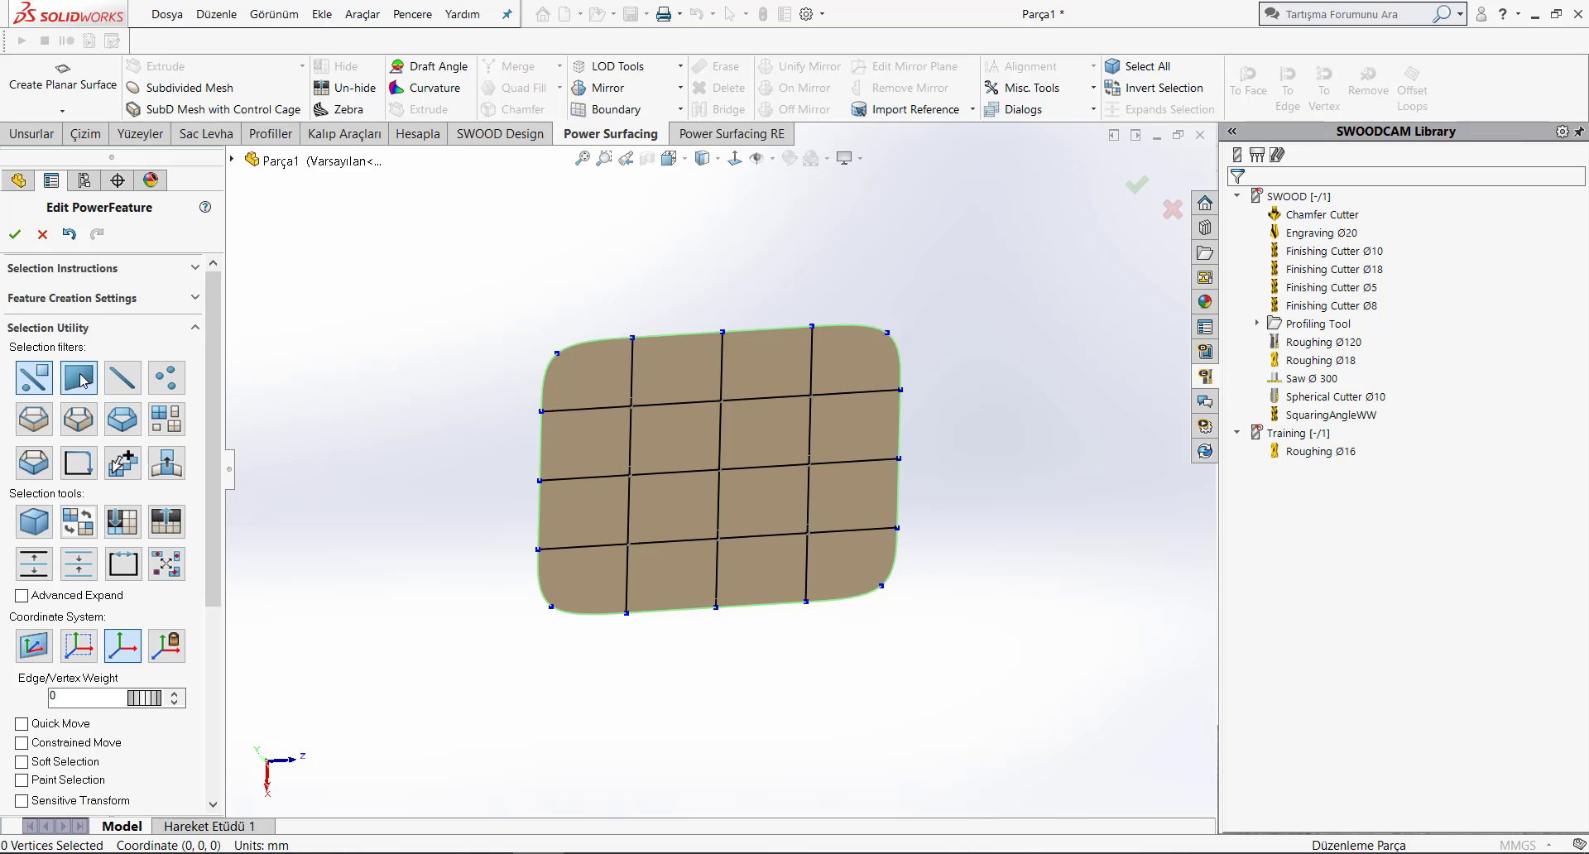
pyautogui.moveTo(1004, 308); pyautogui.dragTo(532, 647)
# - Extrude all 16 faces to 56.23 mm, forming a box
pyautogui.click(451, 525)
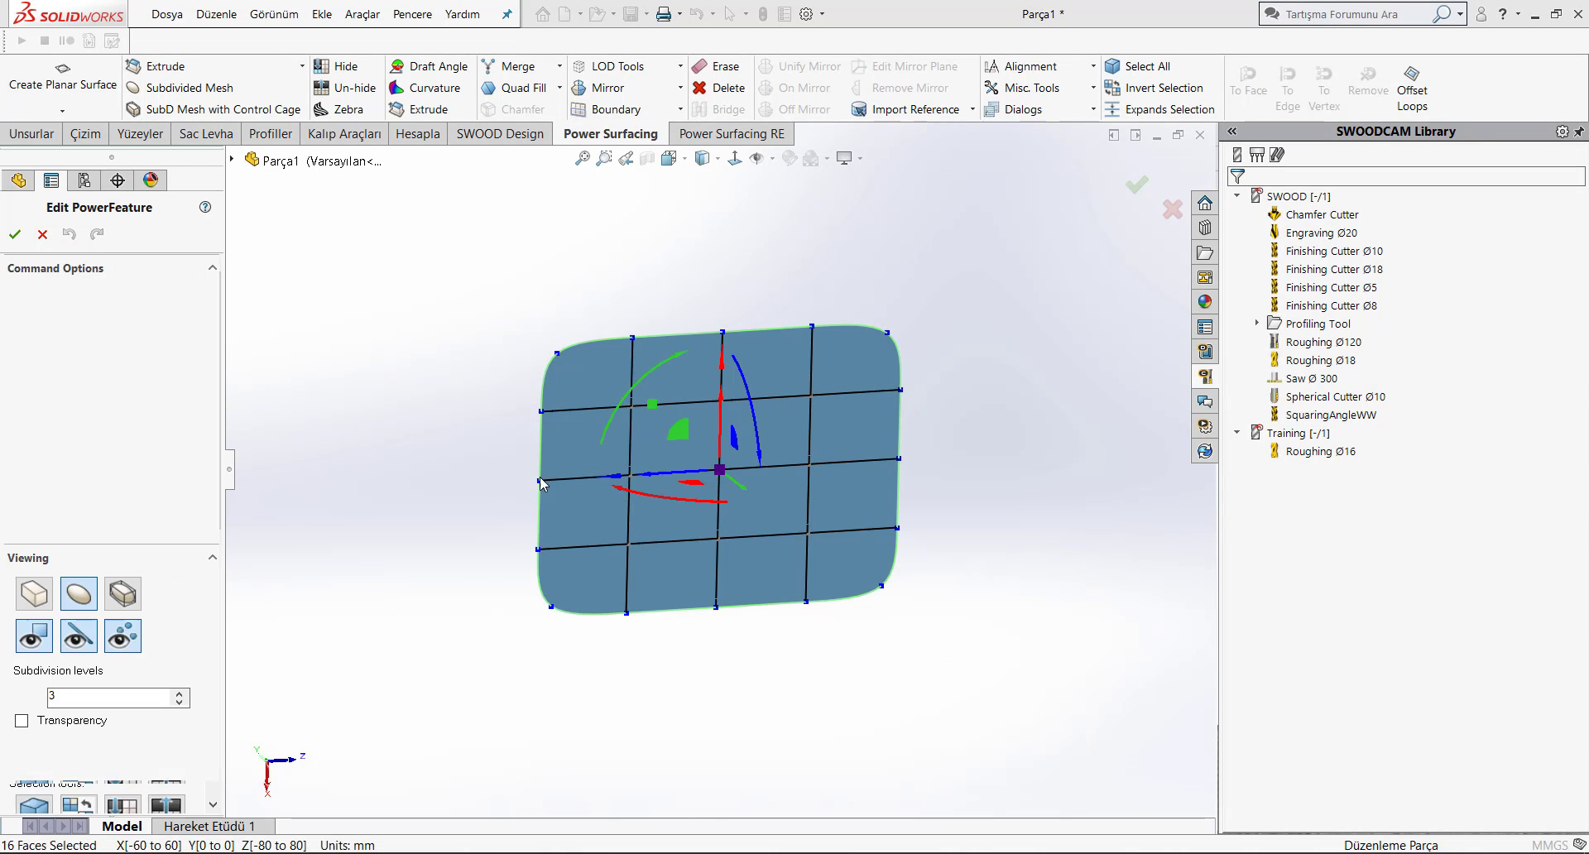
pyautogui.moveTo(513, 496); pyautogui.dragTo(476, 468, button='middle')
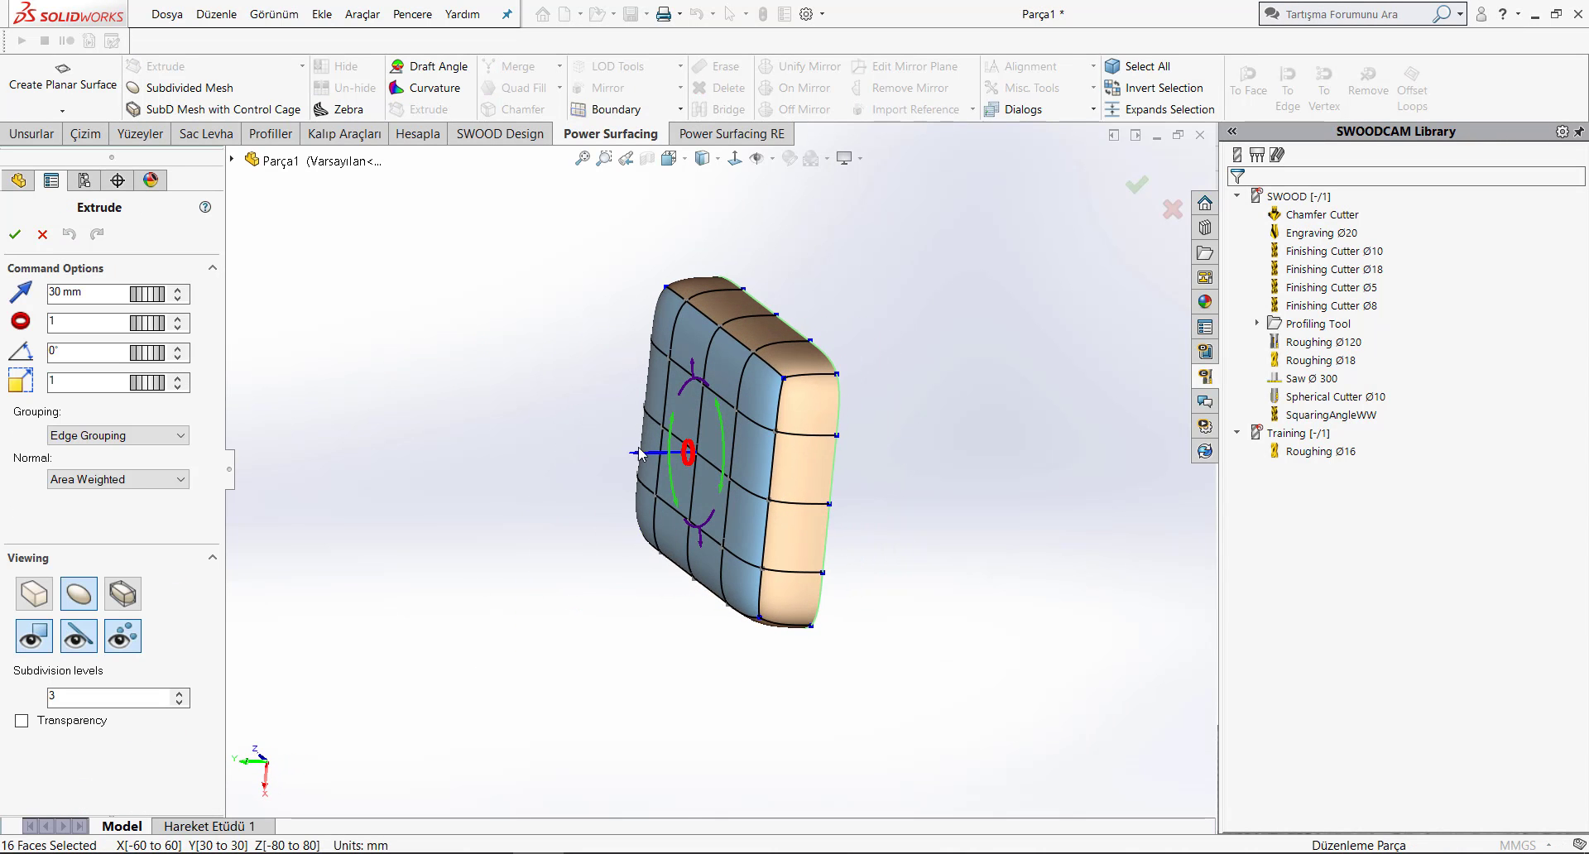
pyautogui.moveTo(640, 453); pyautogui.dragTo(584, 456)
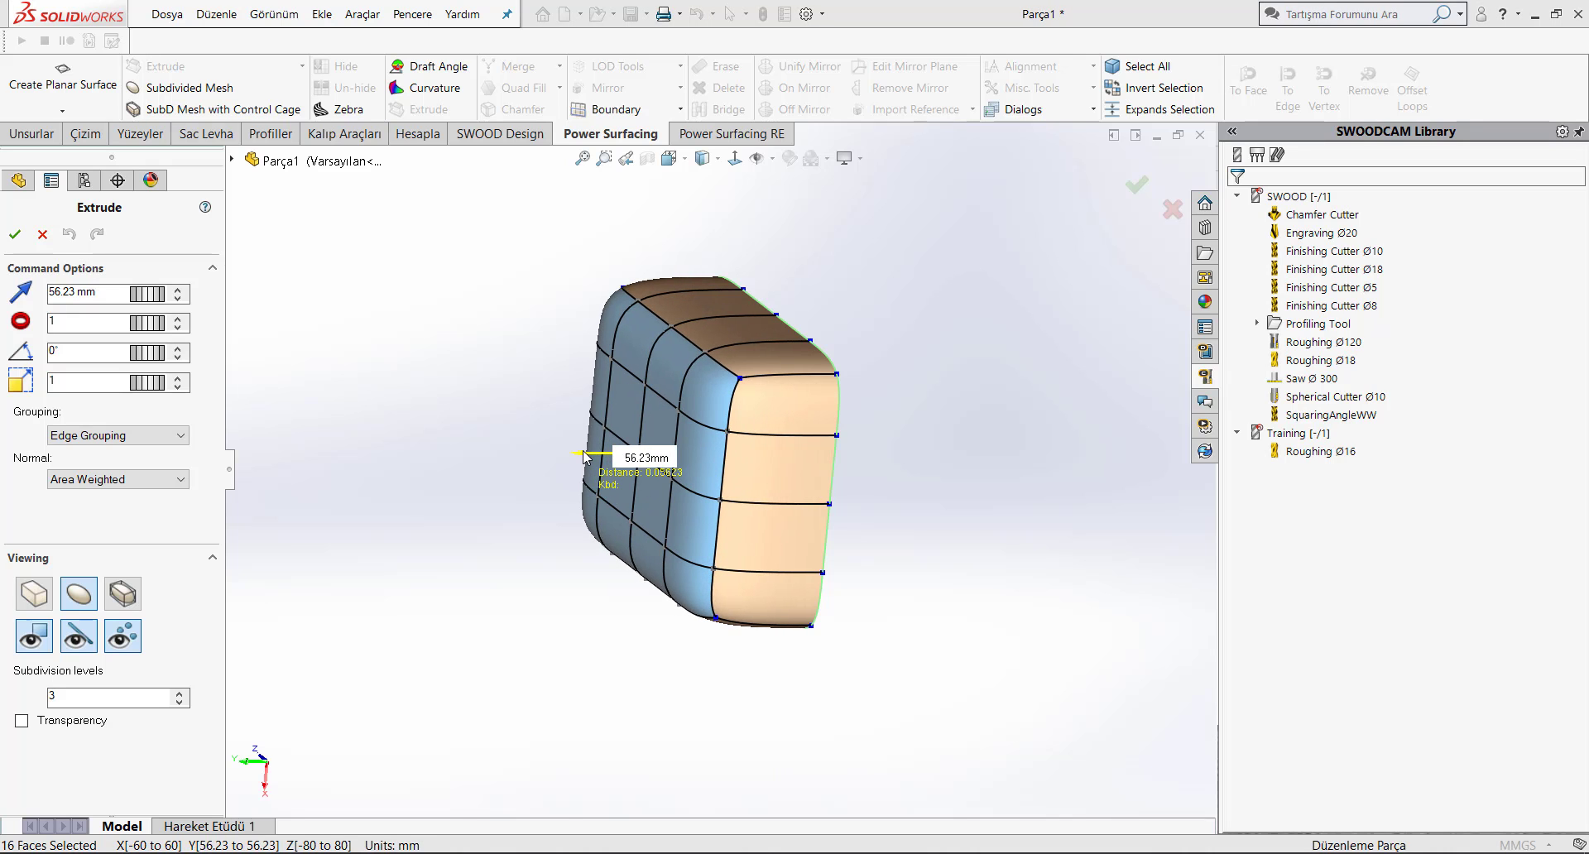
pyautogui.moveTo(585, 456); pyautogui.dragTo(638, 429, button='middle')
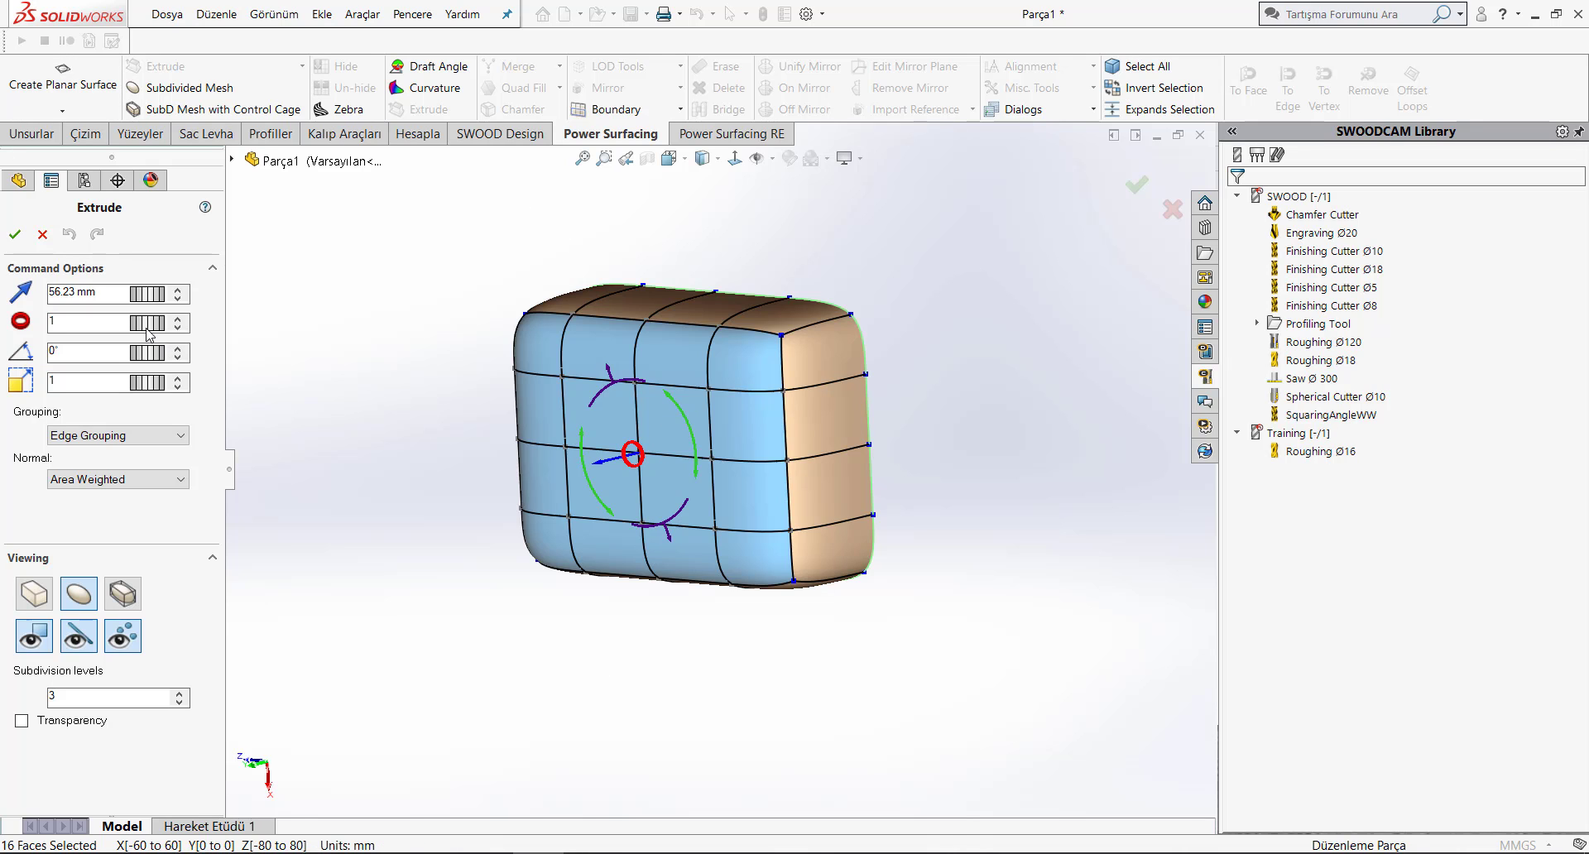
pyautogui.click(14, 234)
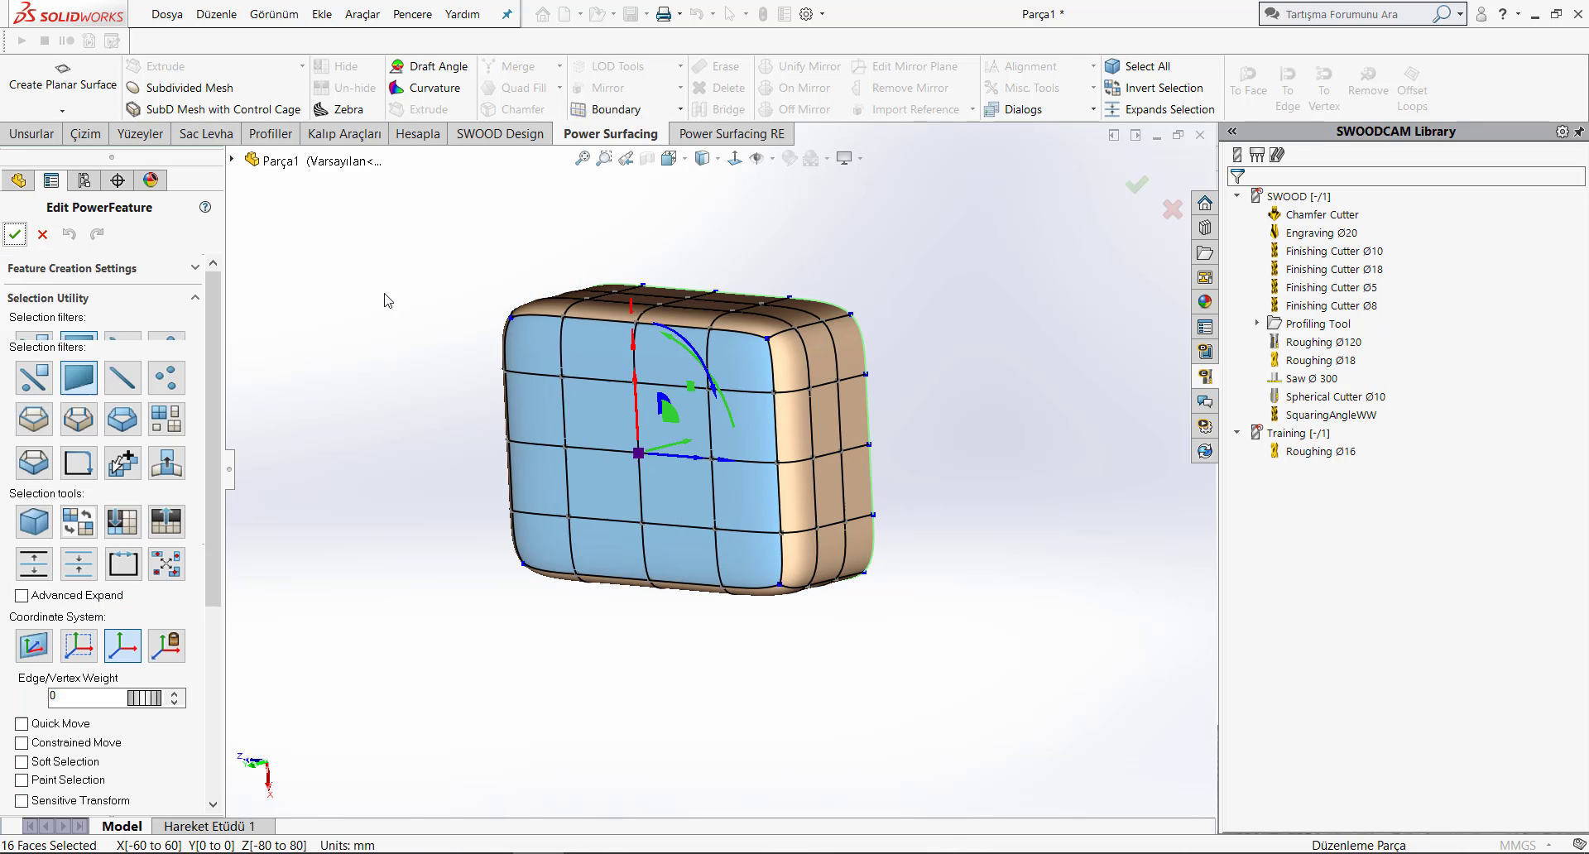
# - Push a 2×2 block of four faces outward into a bulge
pyautogui.moveTo(415, 296); pyautogui.dragTo(657, 436, button='middle')
pyautogui.click(661, 432)
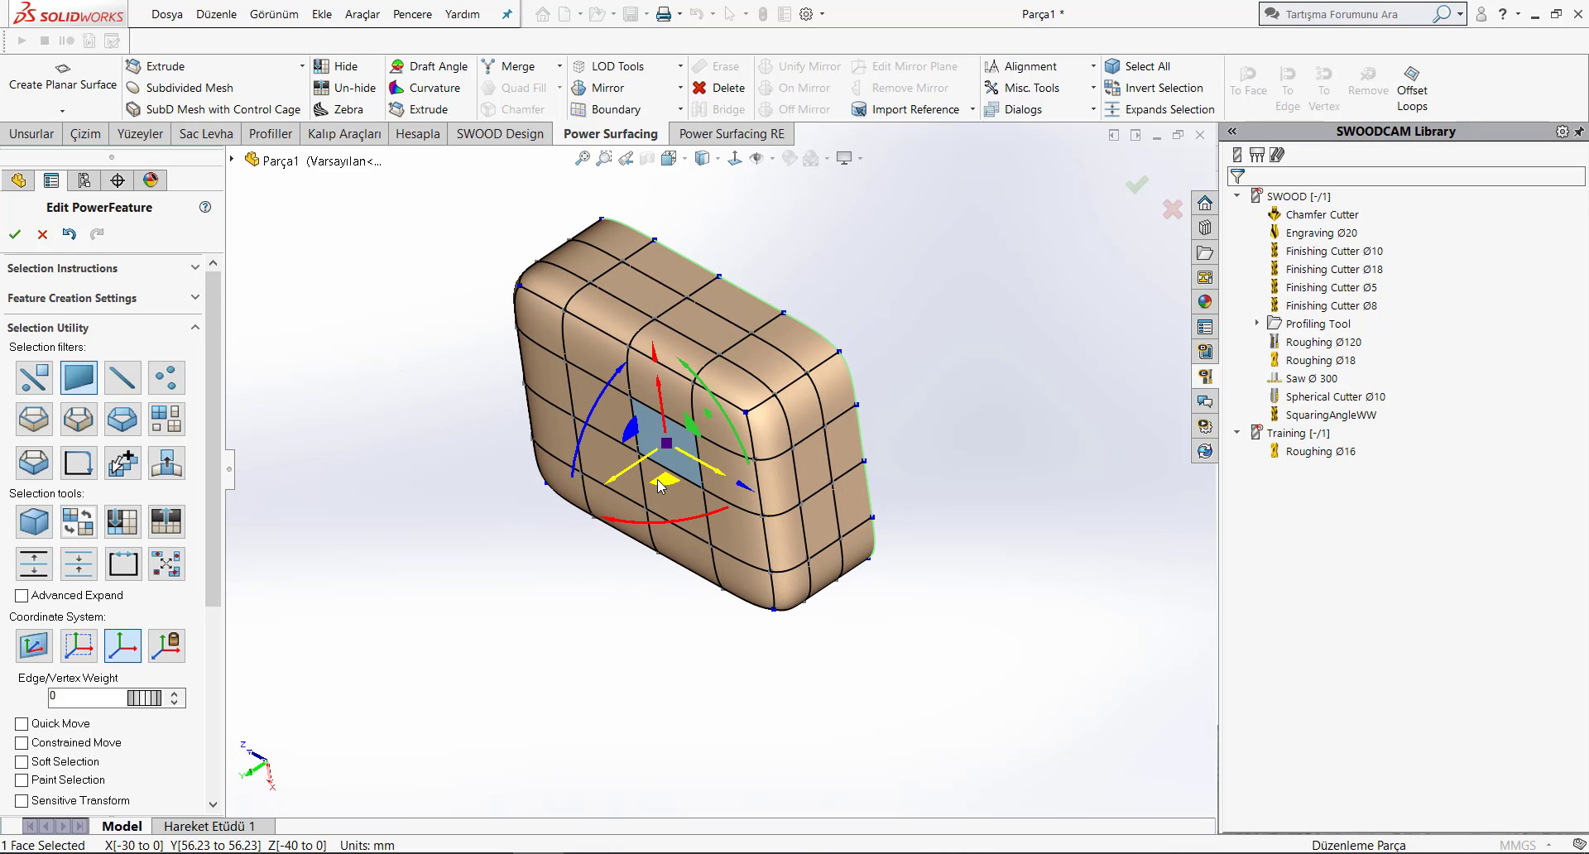
pyautogui.keyDown('ctrl'); pyautogui.click(688, 510); pyautogui.keyUp('ctrl')
pyautogui.moveTo(597, 475); pyautogui.dragTo(606, 477, button='middle')
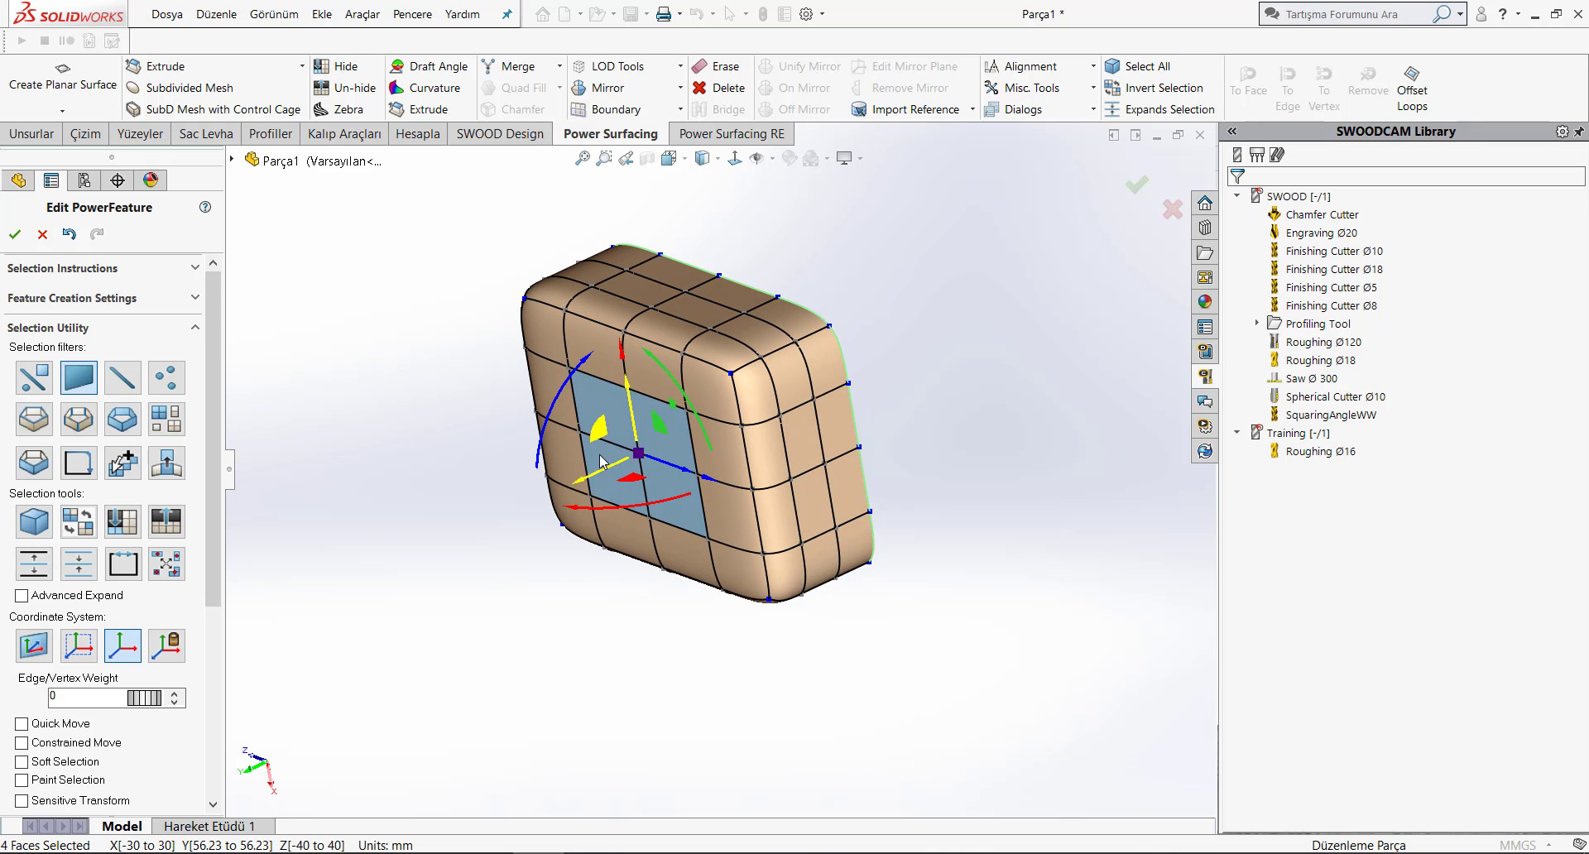
pyautogui.moveTo(607, 477); pyautogui.dragTo(571, 496)
pyautogui.moveTo(571, 497)
pyautogui.mouseDown(button='middle')
pyautogui.moveTo(858, 367)
pyautogui.moveTo(908, 379)
pyautogui.moveTo(111, 263)
pyautogui.mouseUp(button='middle')
# - Discard the mesh changes and open the SubD primitives list
pyautogui.click(47, 241)
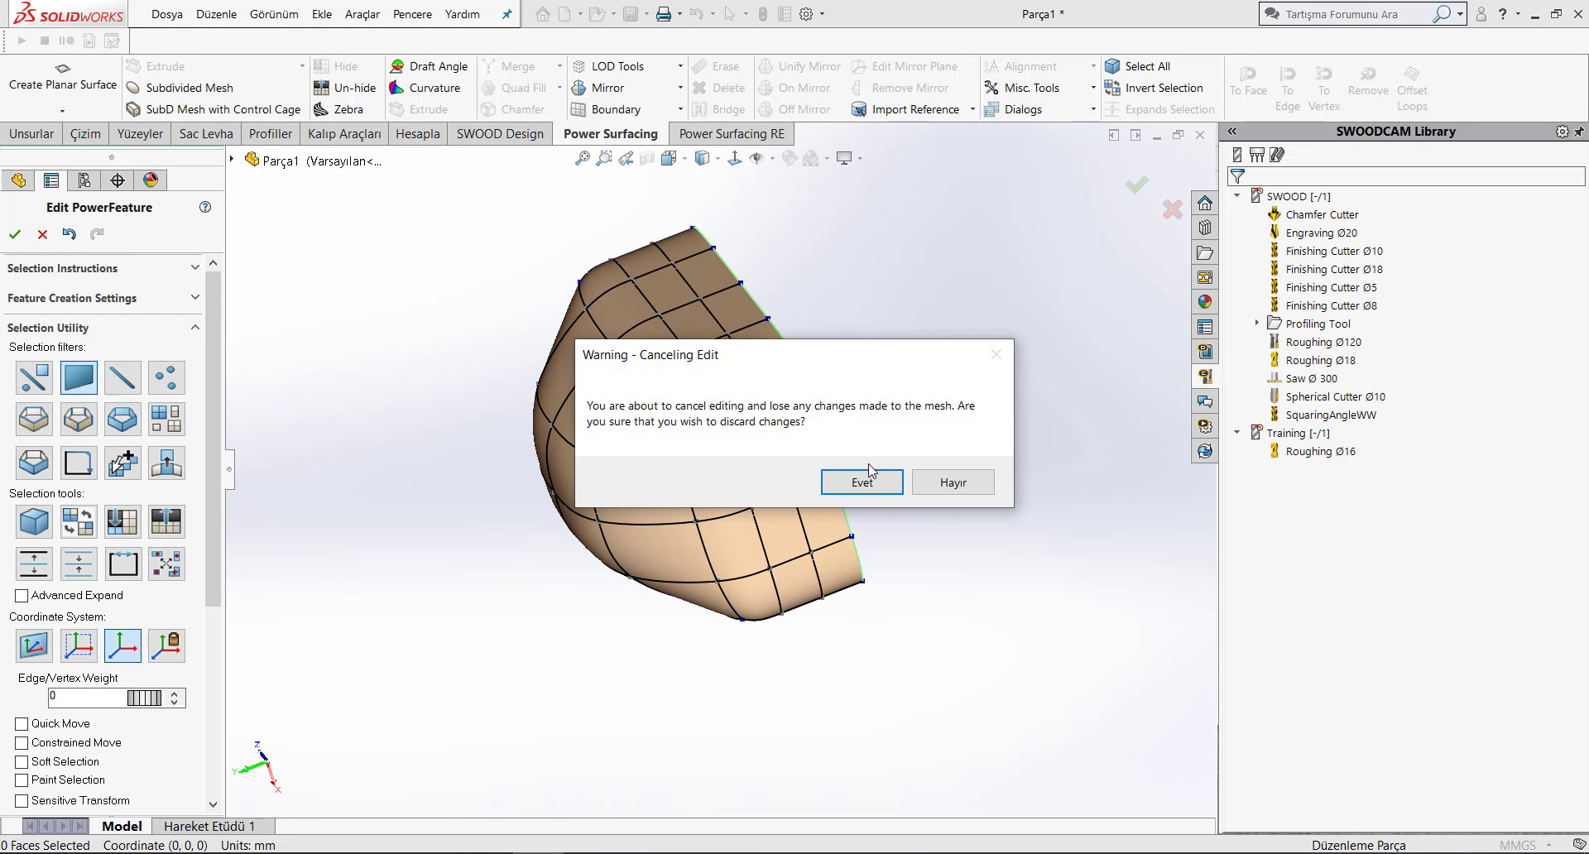
pyautogui.click(862, 482)
pyautogui.click(62, 111)
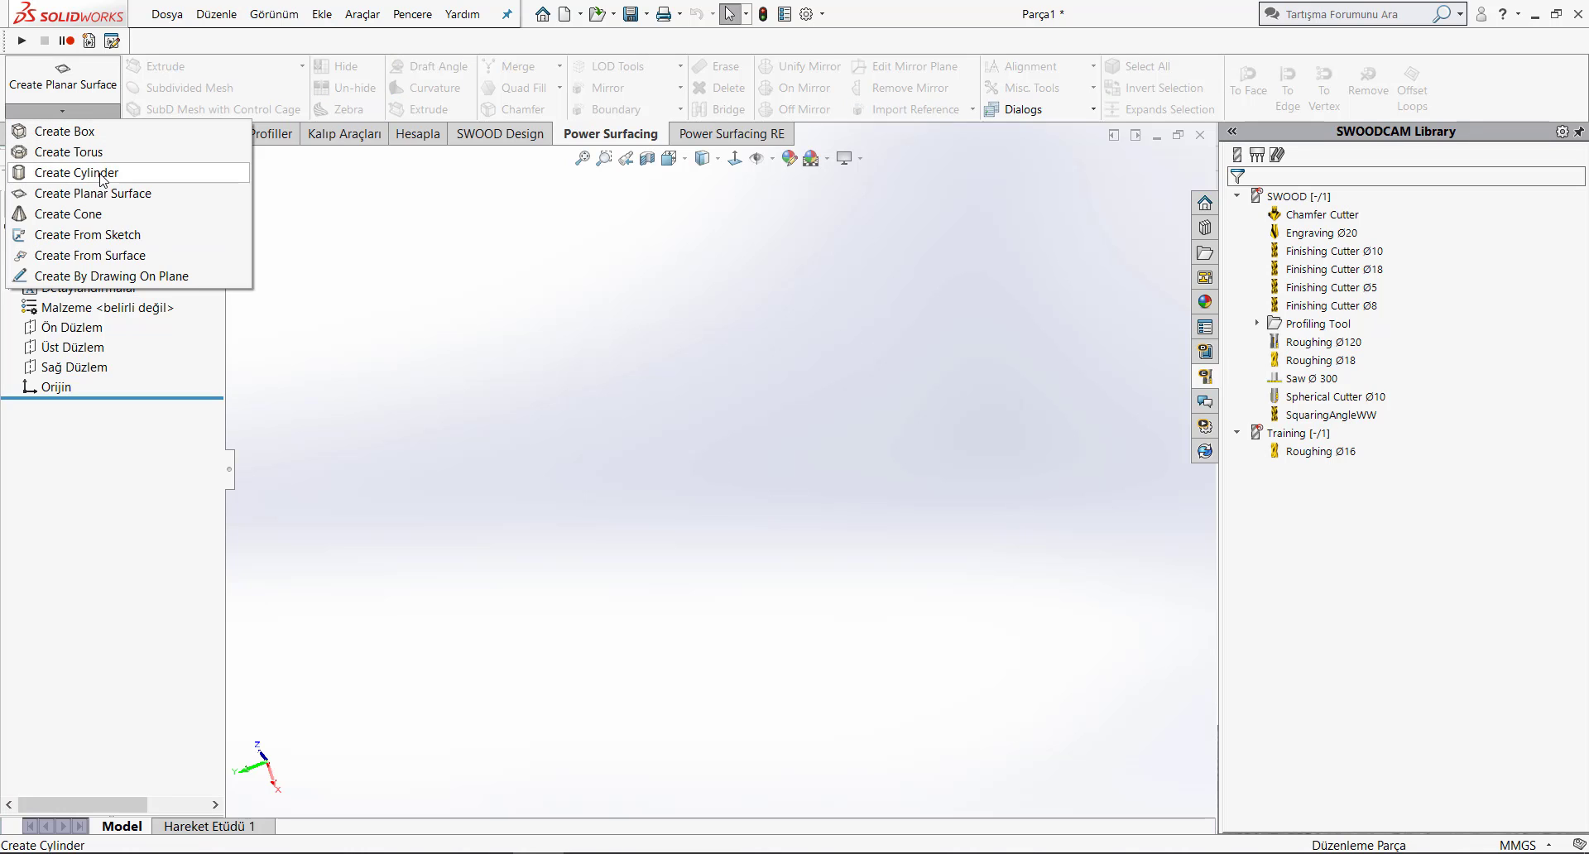
# - Choose Create Cone and display it as a smooth surface without cage
pyautogui.click(99, 217)
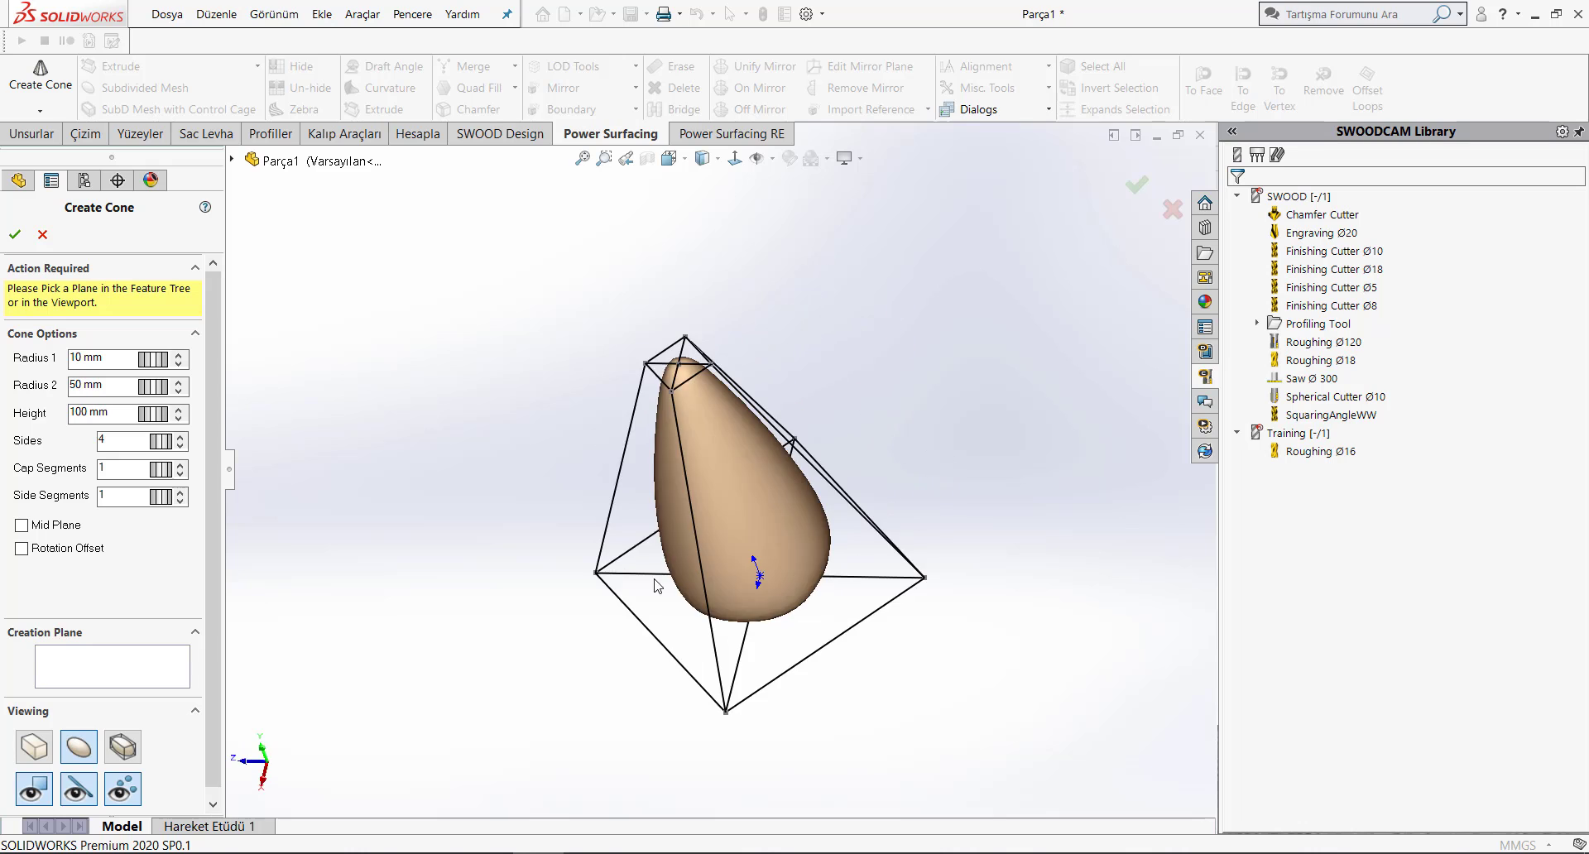
pyautogui.scroll(-1, 117, 632)
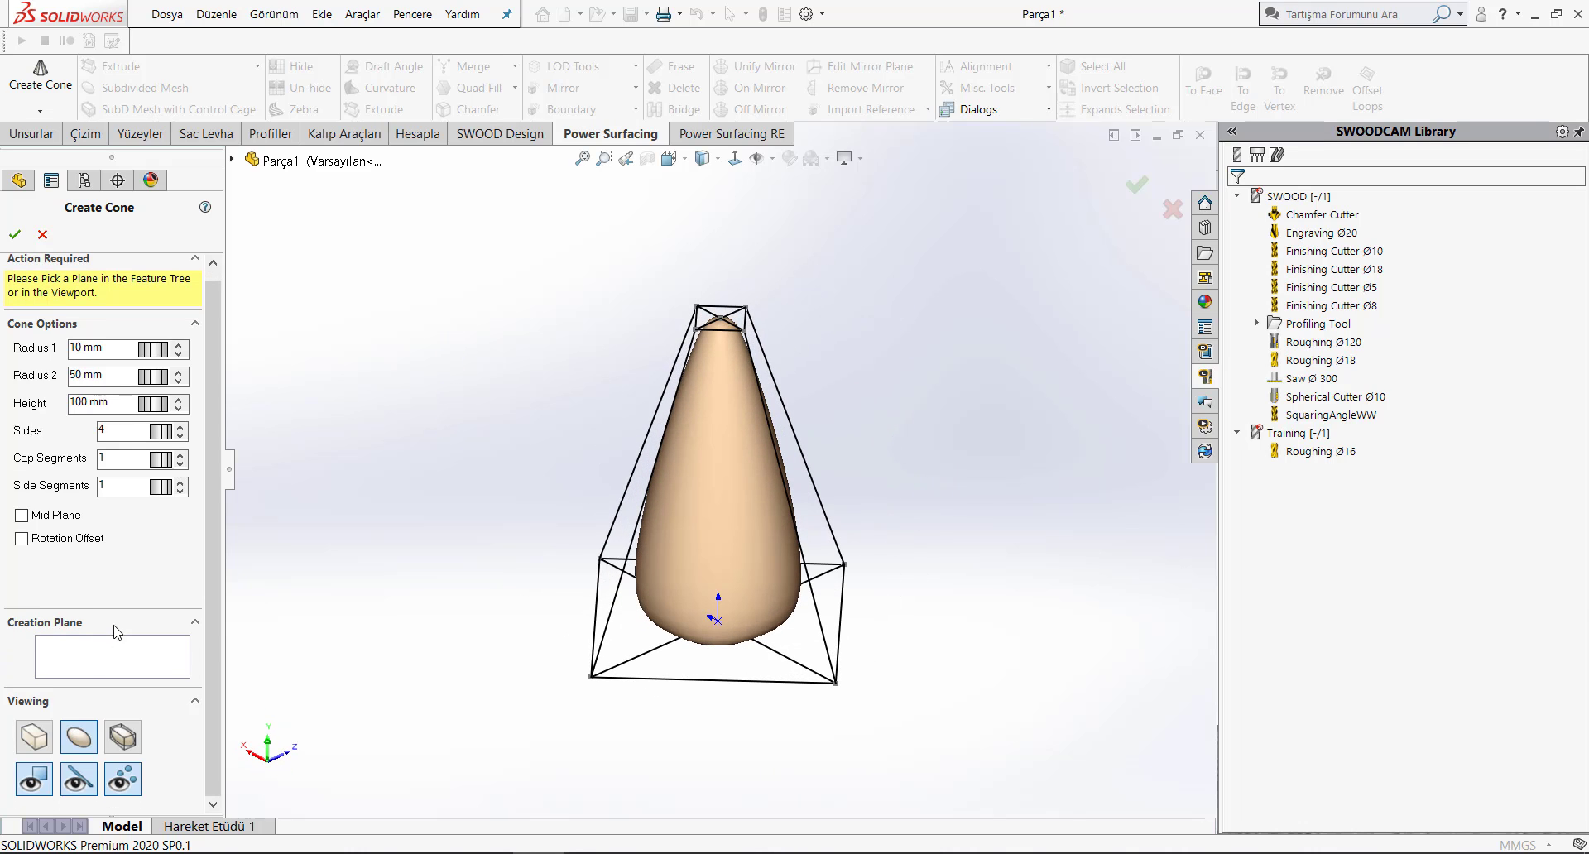
pyautogui.click(37, 739)
pyautogui.click(78, 736)
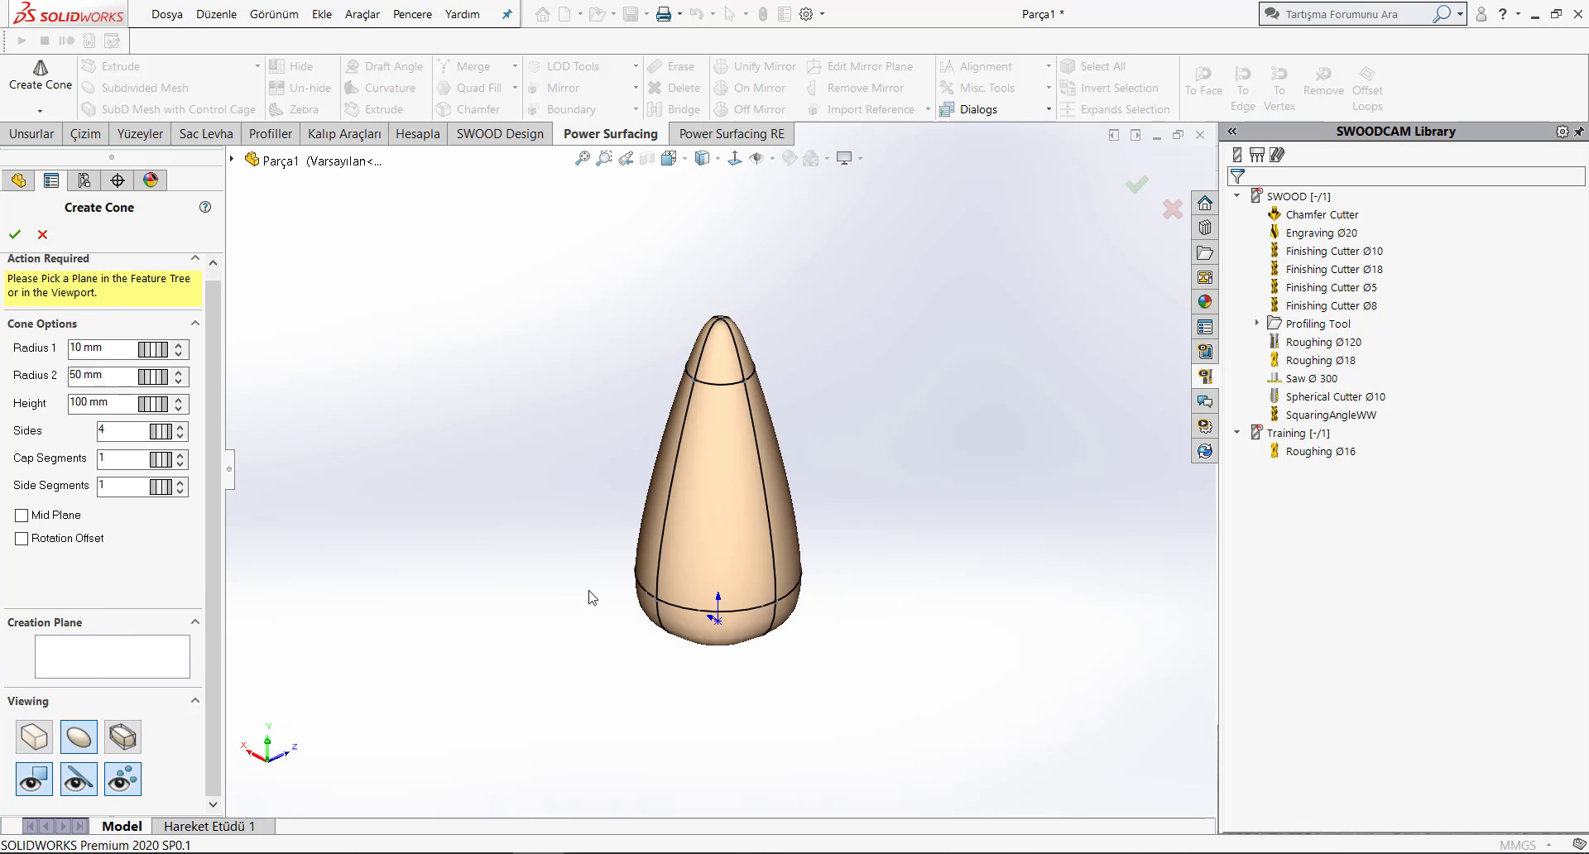
# - Set cone radii 20 and 70 mm, height 150, 9 sides, 4 cap and 3 side segments, and accept
pyautogui.moveTo(161, 356)
pyautogui.mouseDown()
pyautogui.moveTo(245, 361)
pyautogui.moveTo(160, 362)
pyautogui.moveTo(242, 395)
pyautogui.moveTo(173, 395)
pyautogui.moveTo(244, 408)
pyautogui.moveTo(217, 410)
pyautogui.moveTo(281, 436)
pyautogui.moveTo(209, 438)
pyautogui.moveTo(245, 442)
pyautogui.moveTo(187, 464)
pyautogui.moveTo(224, 464)
pyautogui.moveTo(154, 463)
pyautogui.mouseUp()
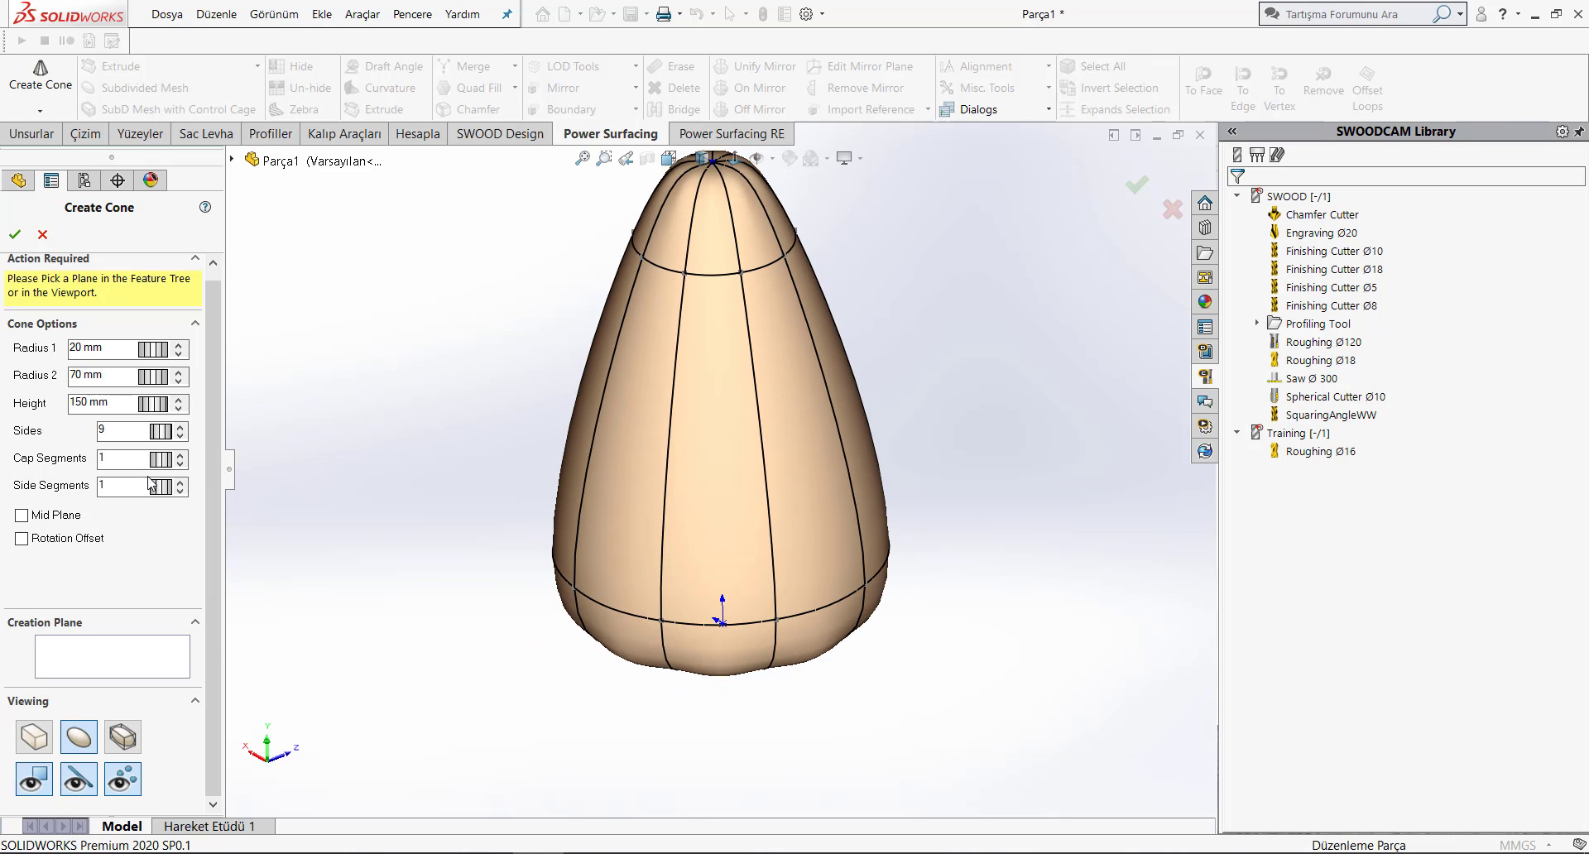
pyautogui.click(179, 484)
pyautogui.click(179, 484)
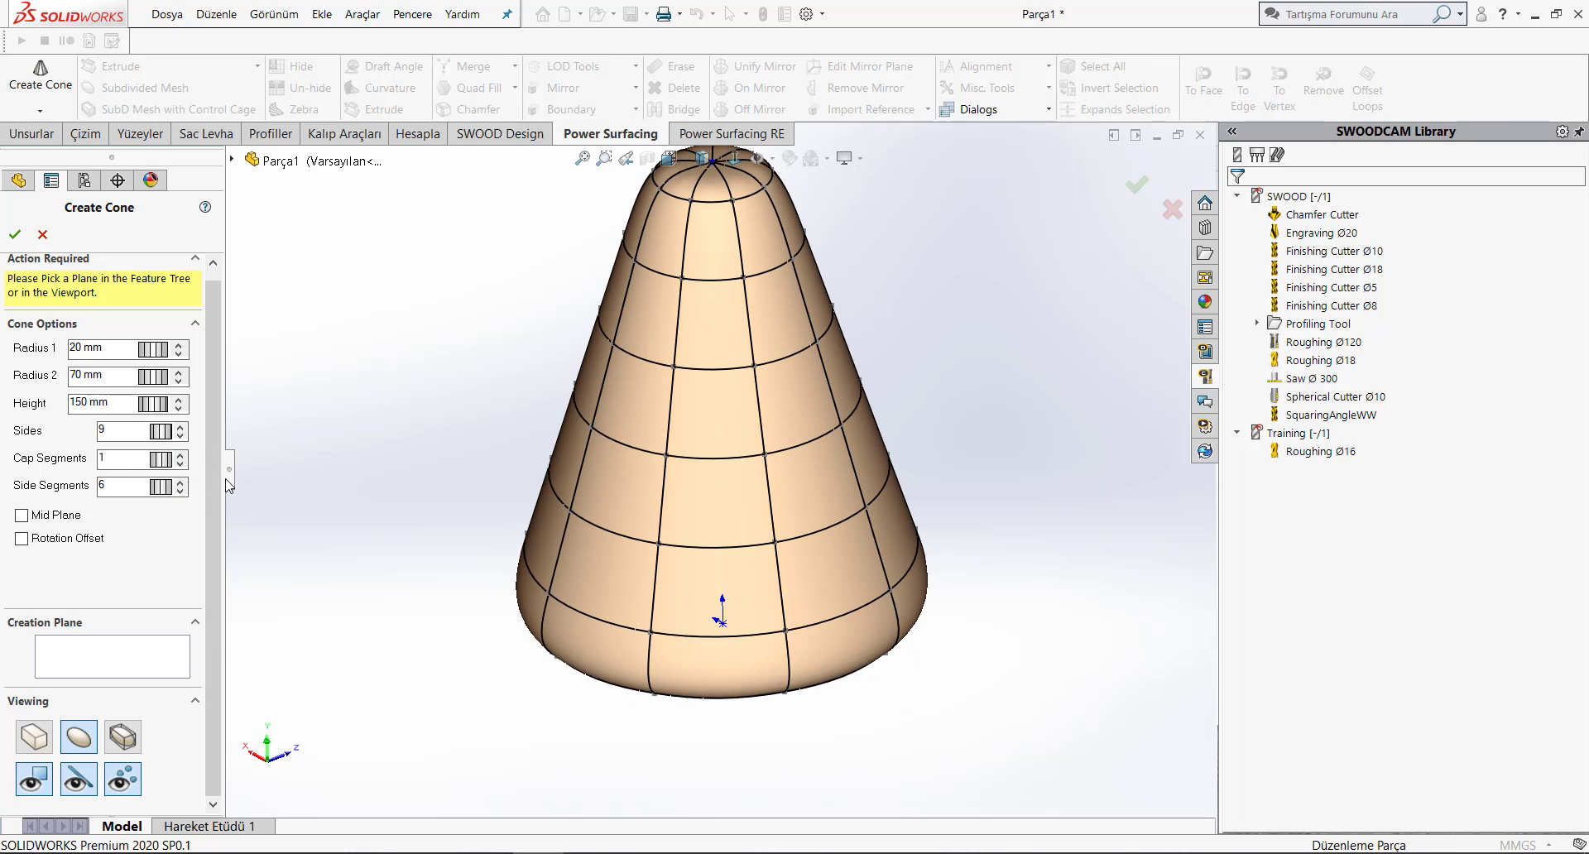
pyautogui.click(177, 457)
pyautogui.click(177, 457)
pyautogui.click(177, 457)
pyautogui.scroll(3, 425, 438)
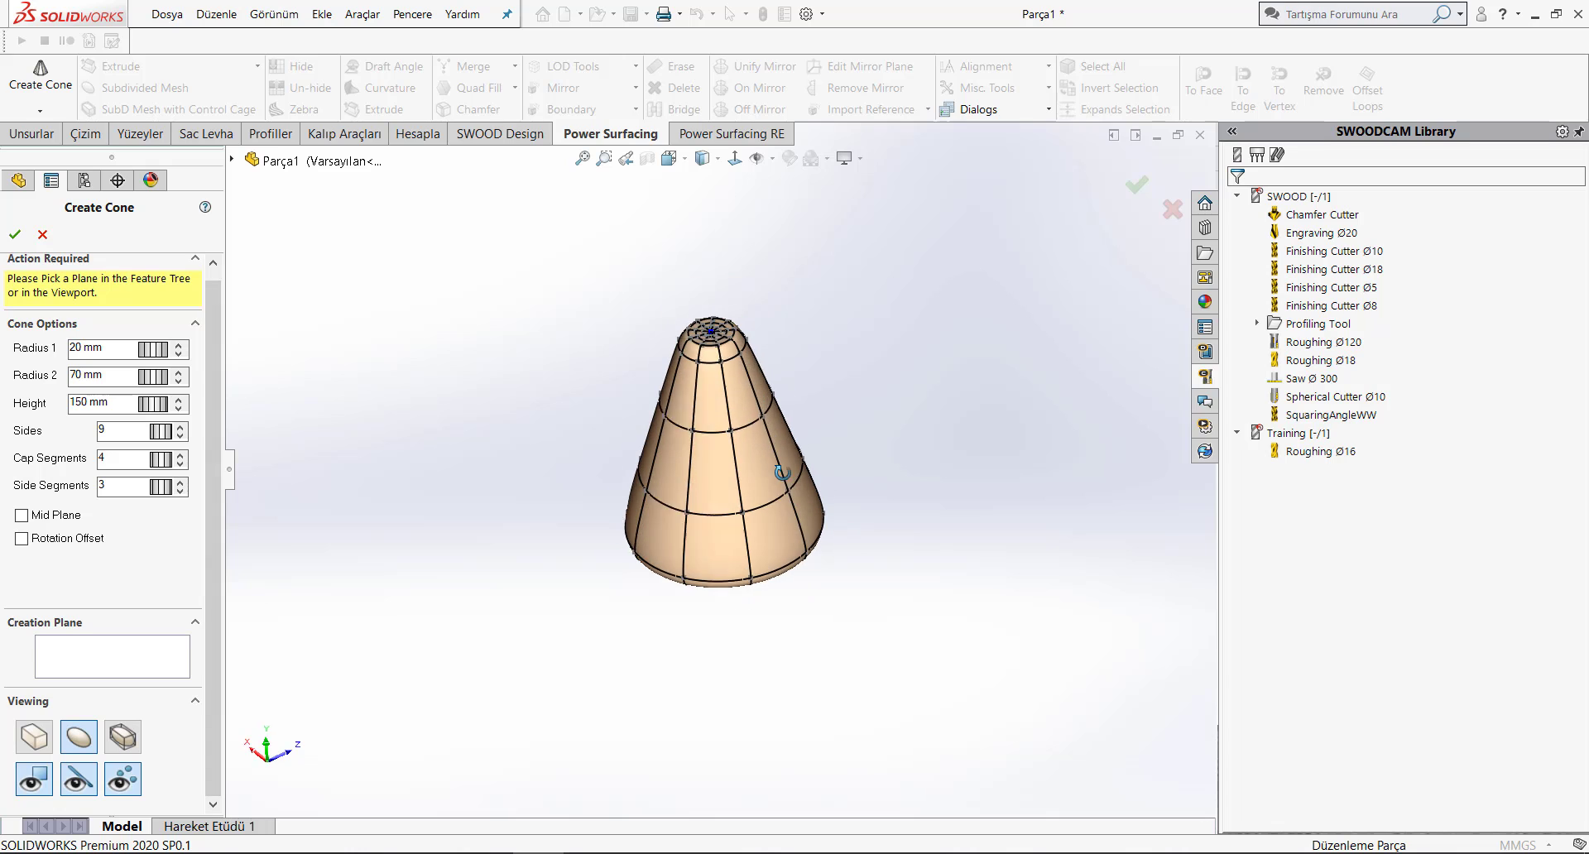
pyautogui.moveTo(426, 438)
pyautogui.mouseDown(button='middle')
pyautogui.moveTo(739, 436)
pyautogui.moveTo(729, 365)
pyautogui.mouseUp(button='middle')
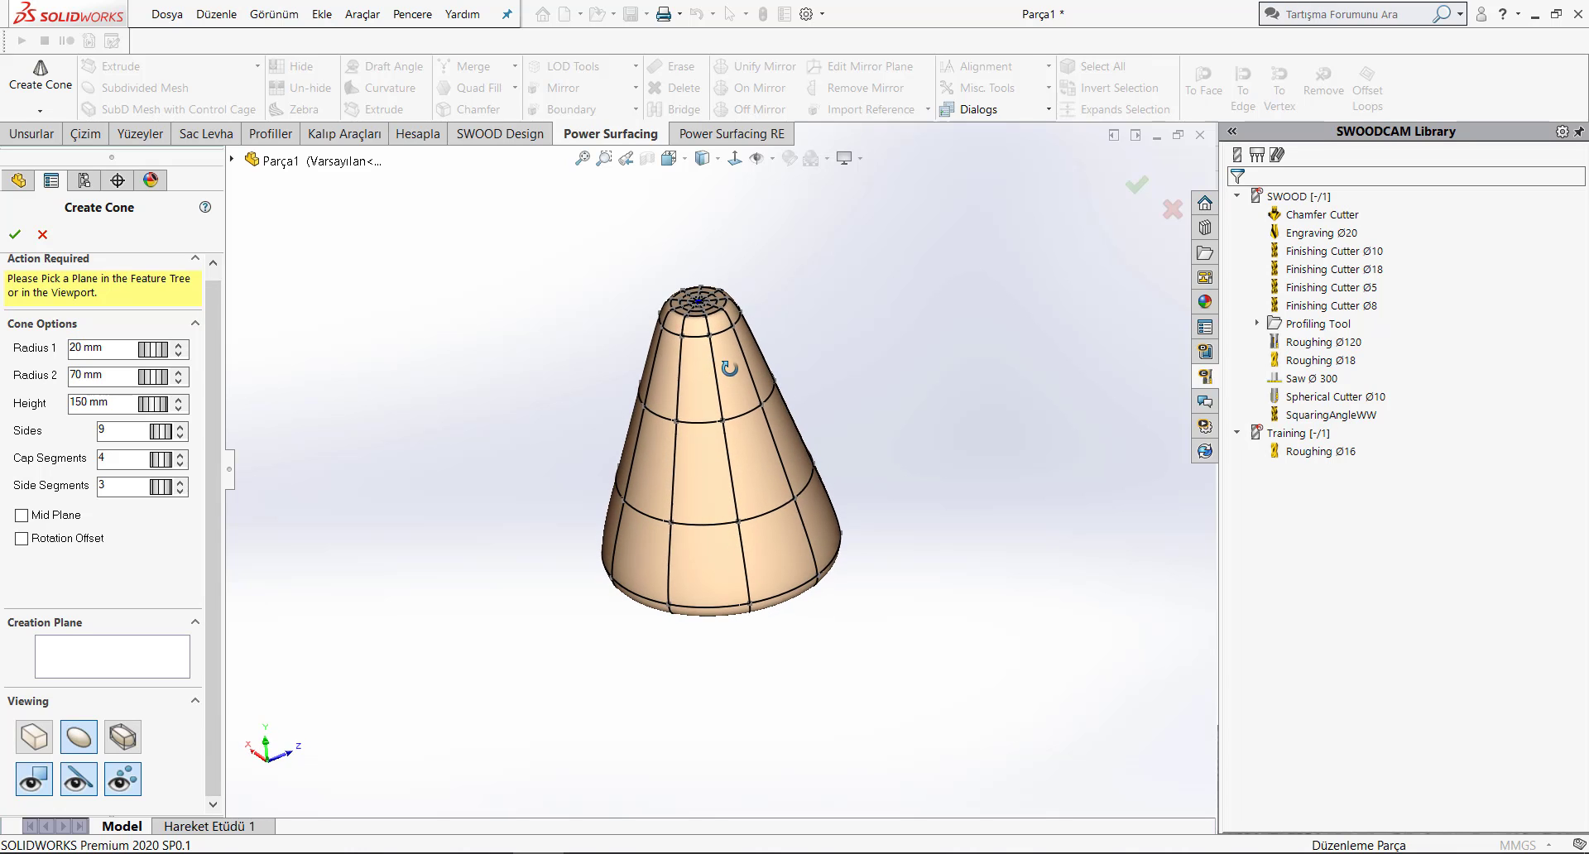
pyautogui.scroll(-2, 722, 428)
pyautogui.scroll(-2, 720, 427)
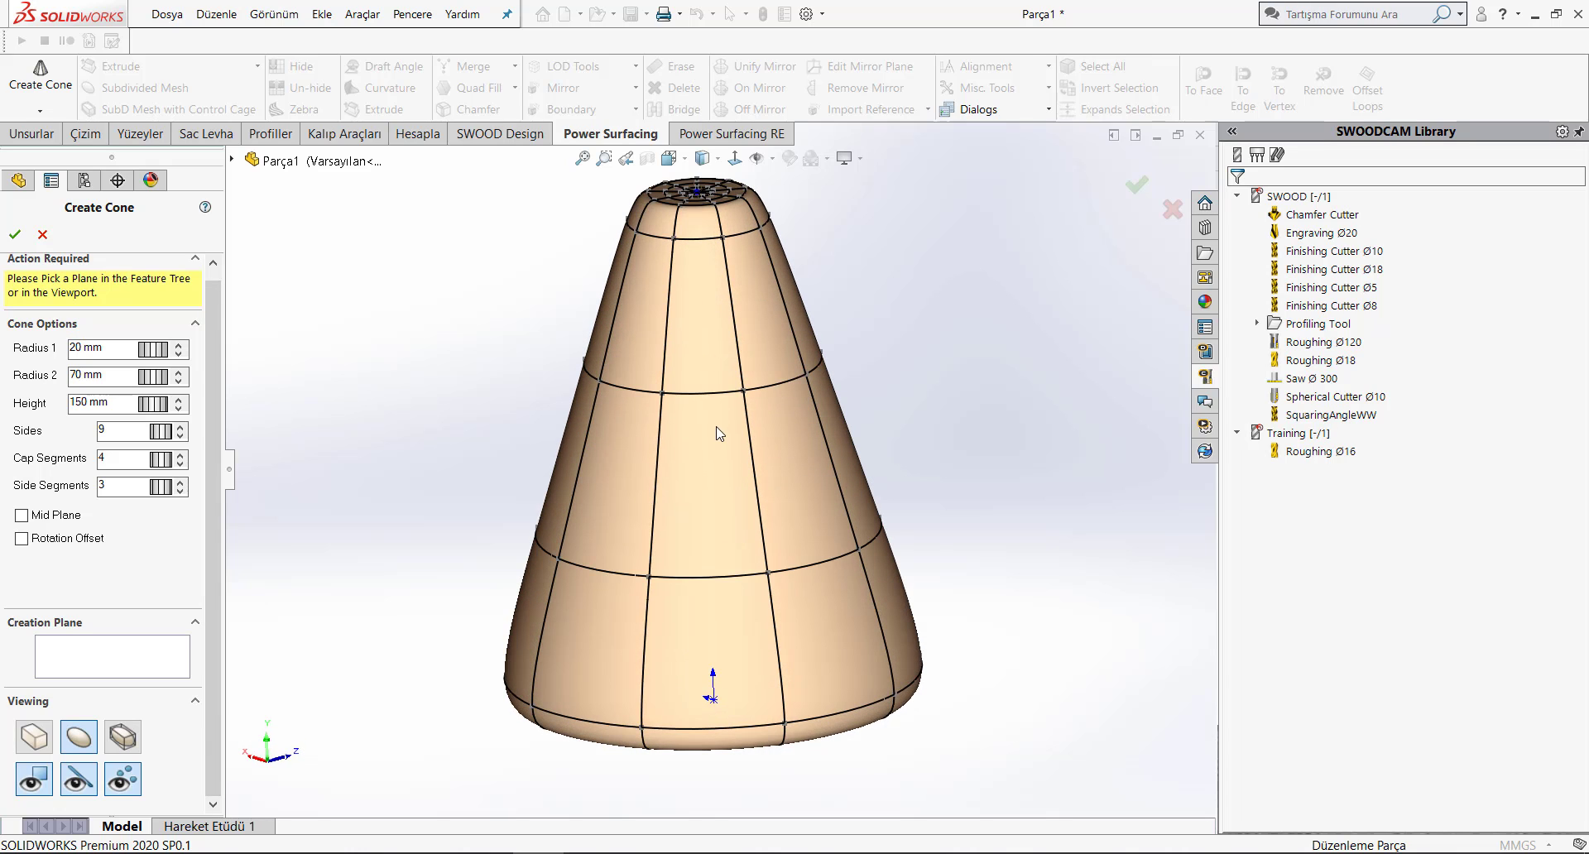
pyautogui.click(29, 225)
# - Select the cone's tip vertex and pull it down into the cone's top
pyautogui.scroll(-5, 608, 351)
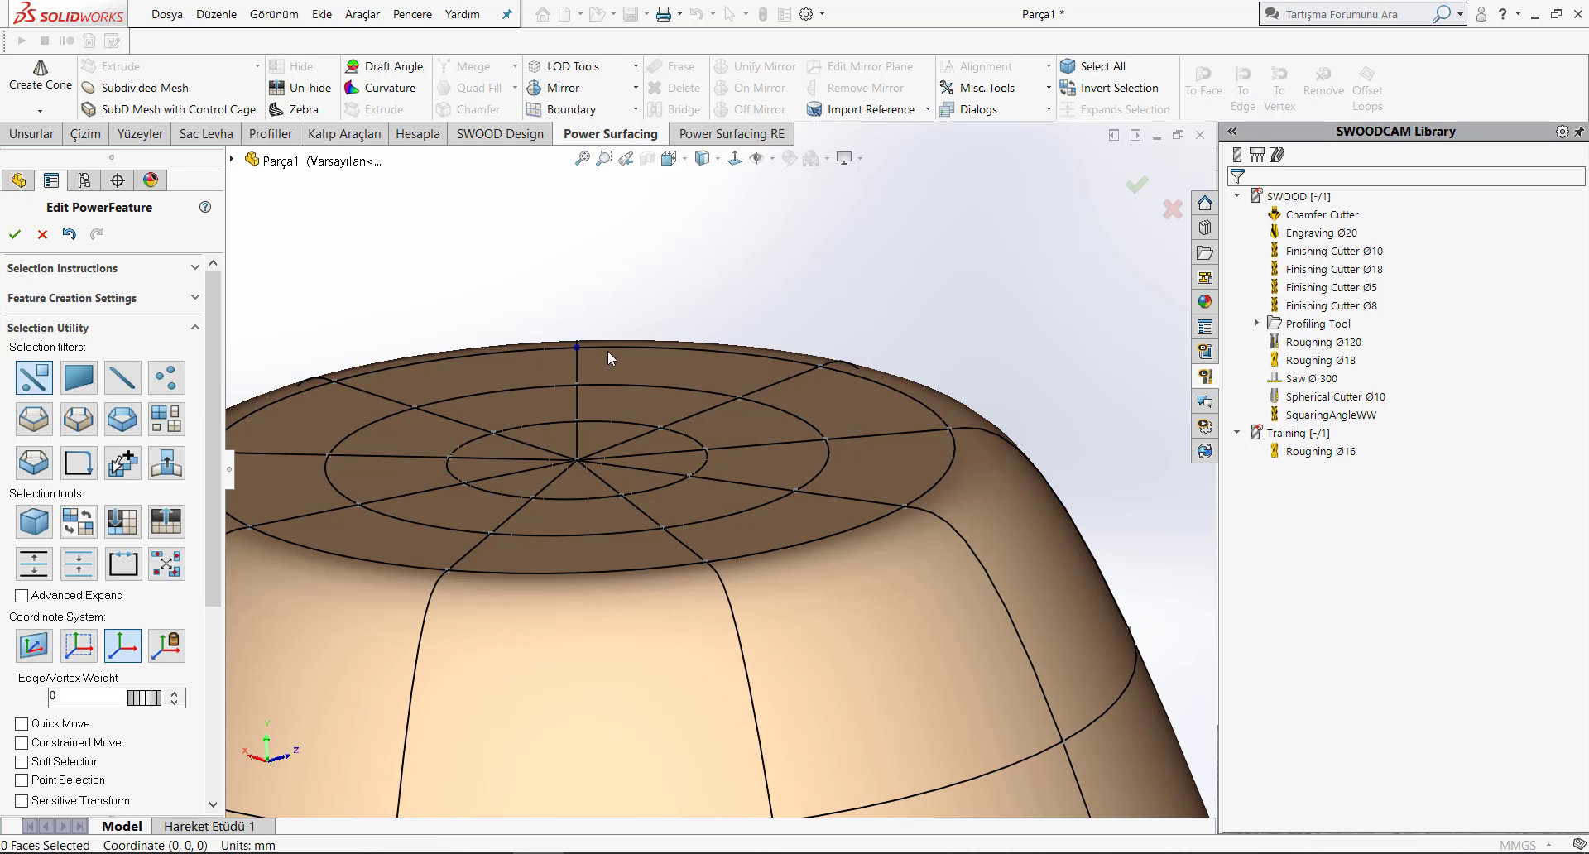
pyautogui.scroll(3, 607, 350)
pyautogui.scroll(2, 531, 531)
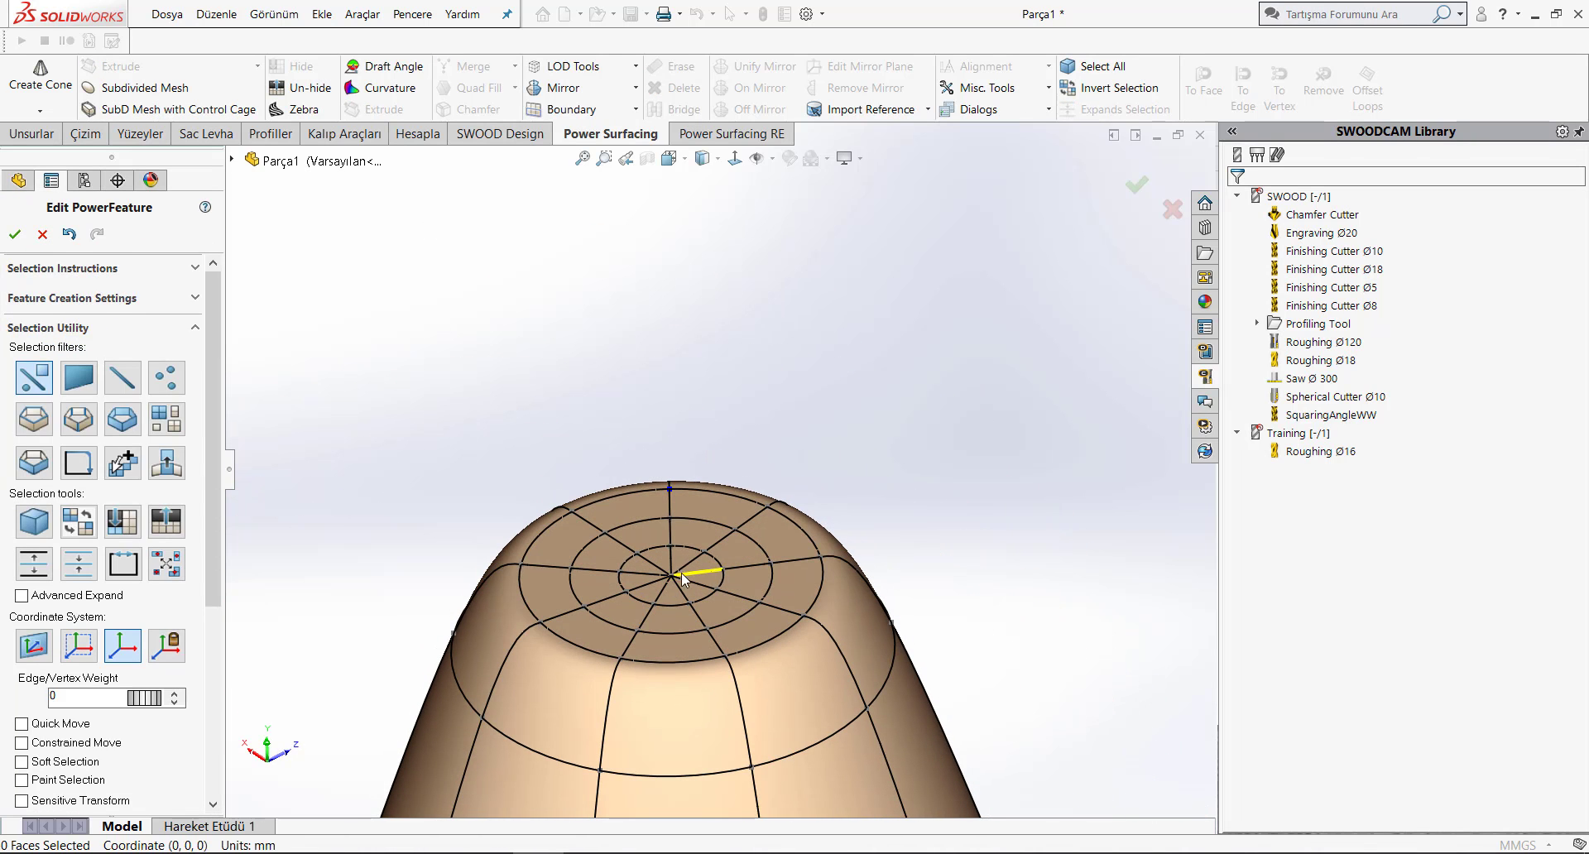
pyautogui.click(670, 573)
pyautogui.scroll(3, 664, 613)
pyautogui.scroll(2, 664, 613)
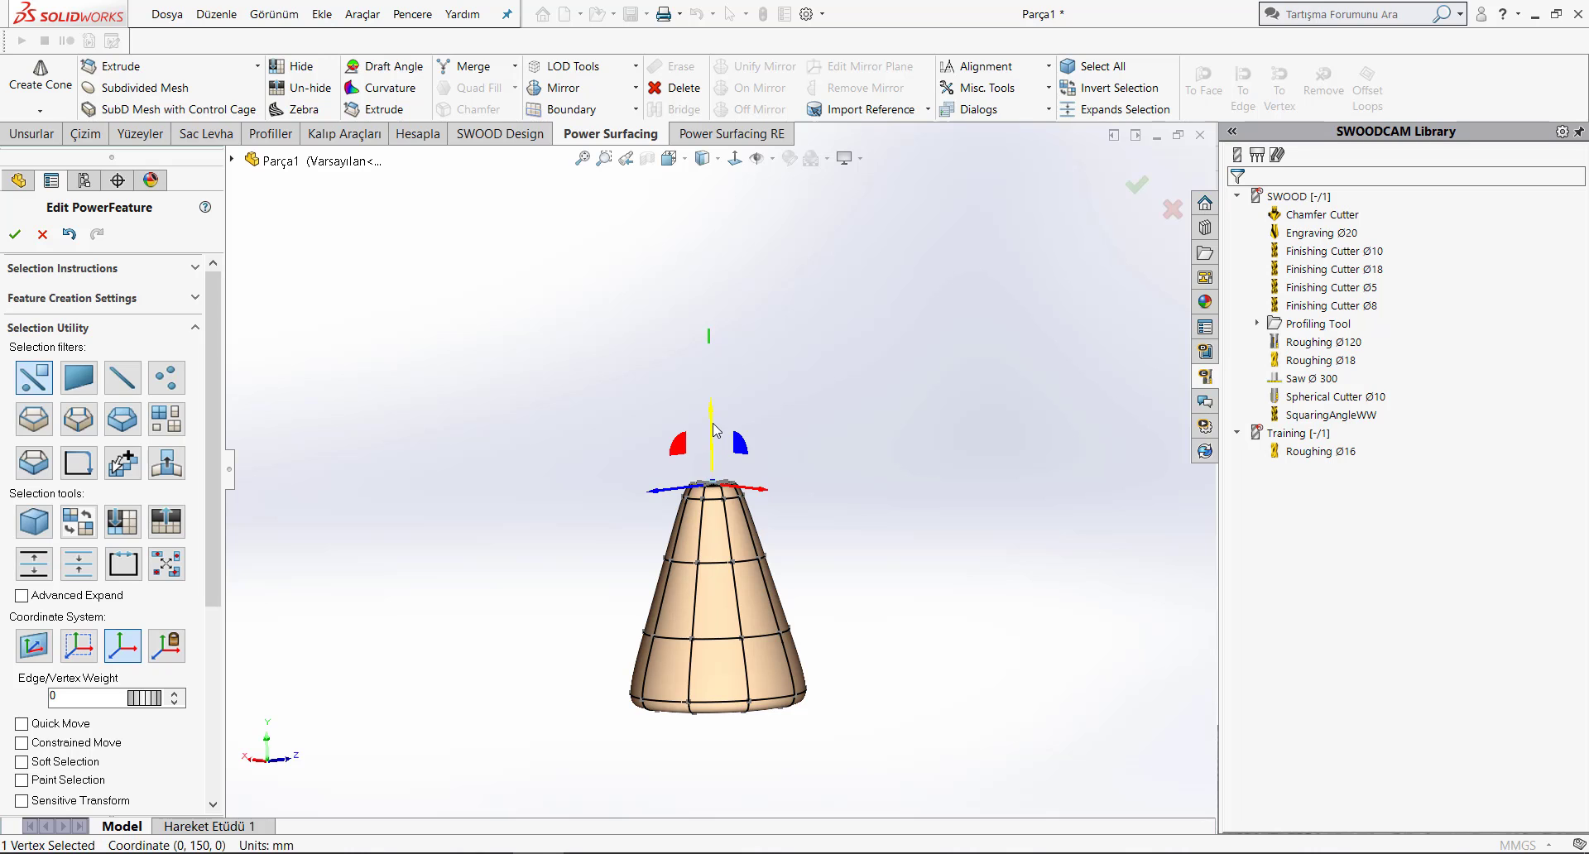
pyautogui.moveTo(725, 563); pyautogui.dragTo(732, 674)
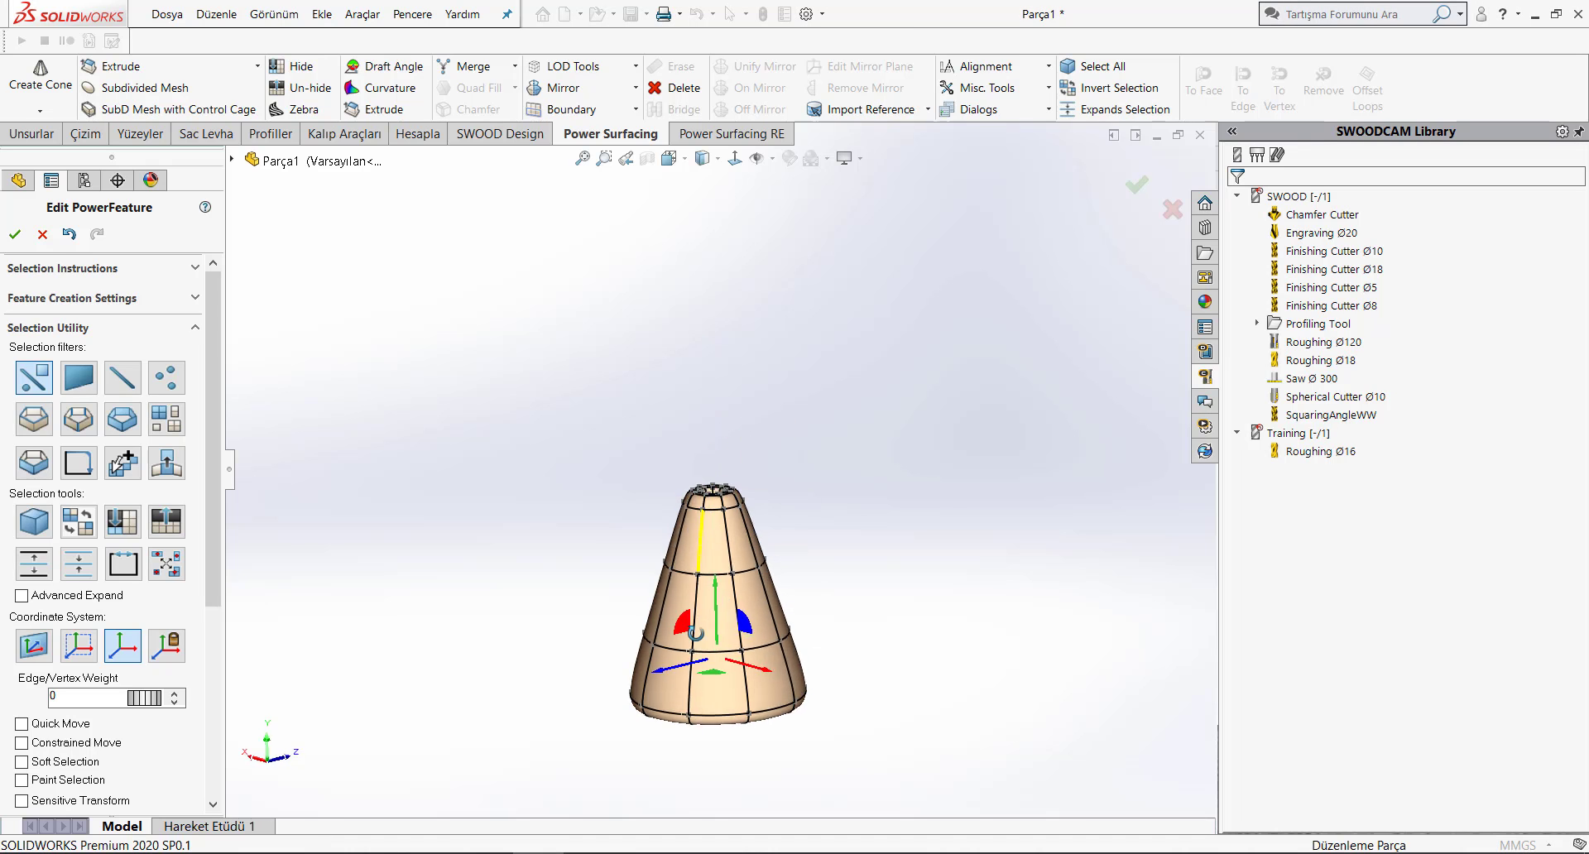
# - Inspect the dented top from a tilted view, then discard the cone edit, confirming with Evet
pyautogui.moveTo(732, 675); pyautogui.dragTo(736, 639, button='middle')
pyautogui.scroll(-3, 736, 640)
pyautogui.scroll(3, 673, 465)
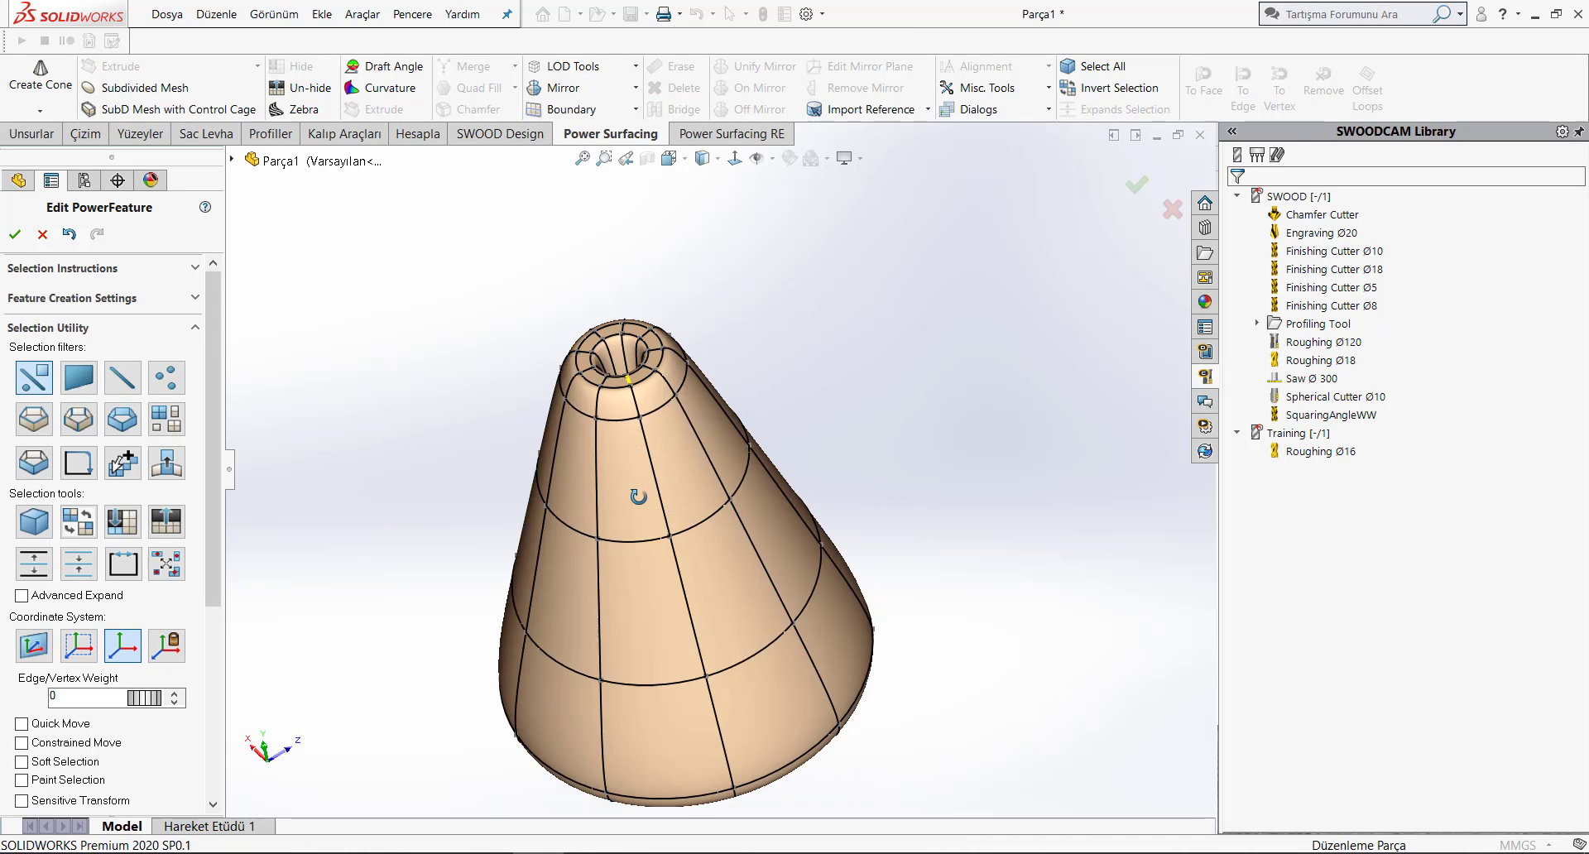
pyautogui.moveTo(674, 465)
pyautogui.mouseDown(button='middle')
pyautogui.moveTo(554, 471)
pyautogui.moveTo(727, 390)
pyautogui.moveTo(720, 410)
pyautogui.mouseUp(button='middle')
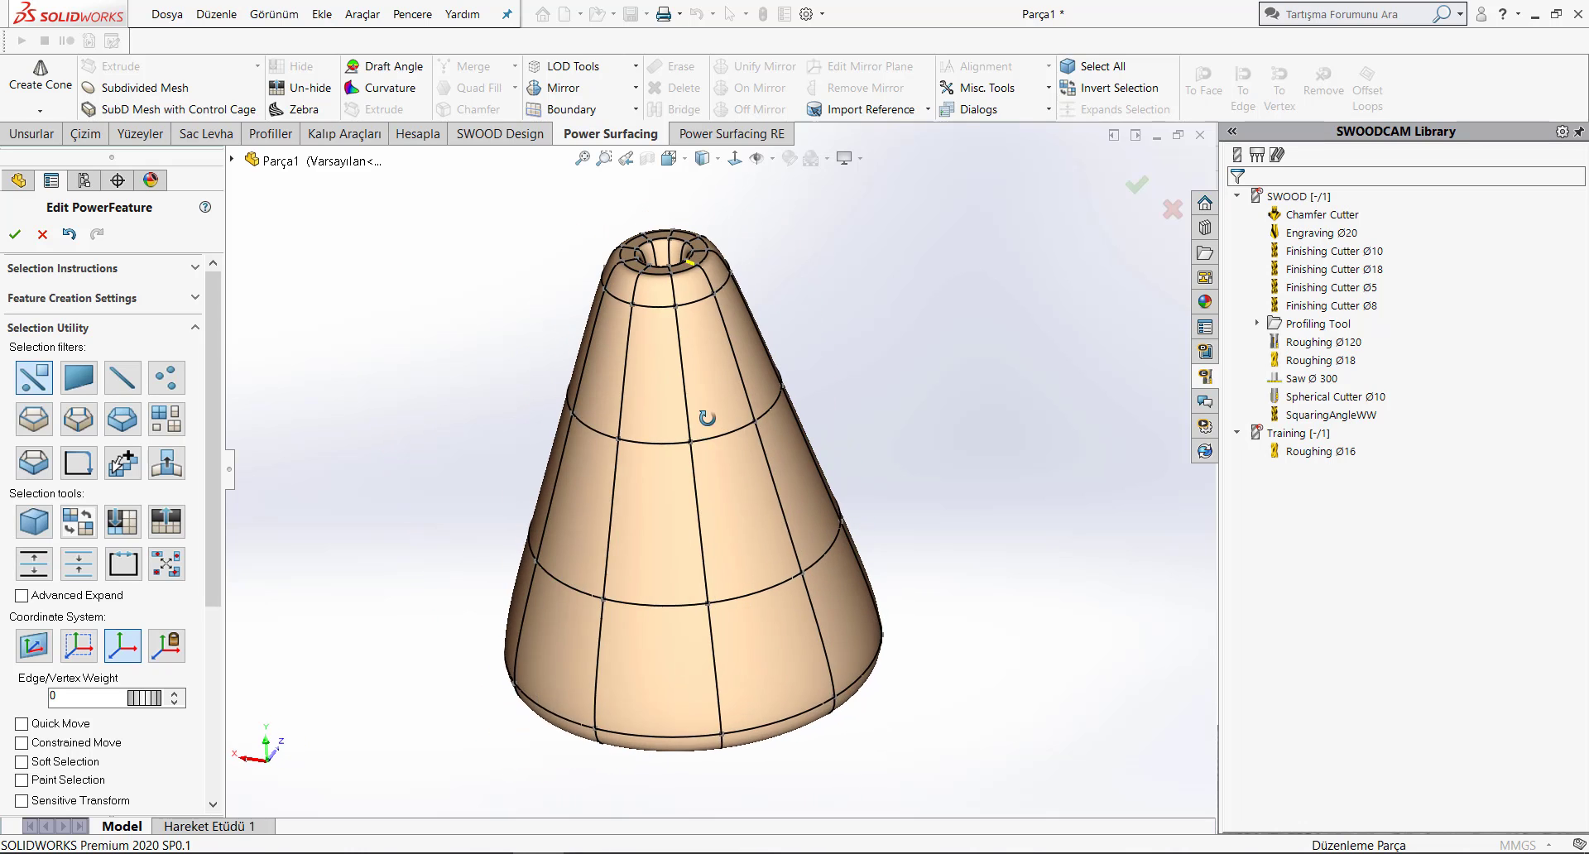
pyautogui.scroll(2, 786, 364)
pyautogui.click(42, 234)
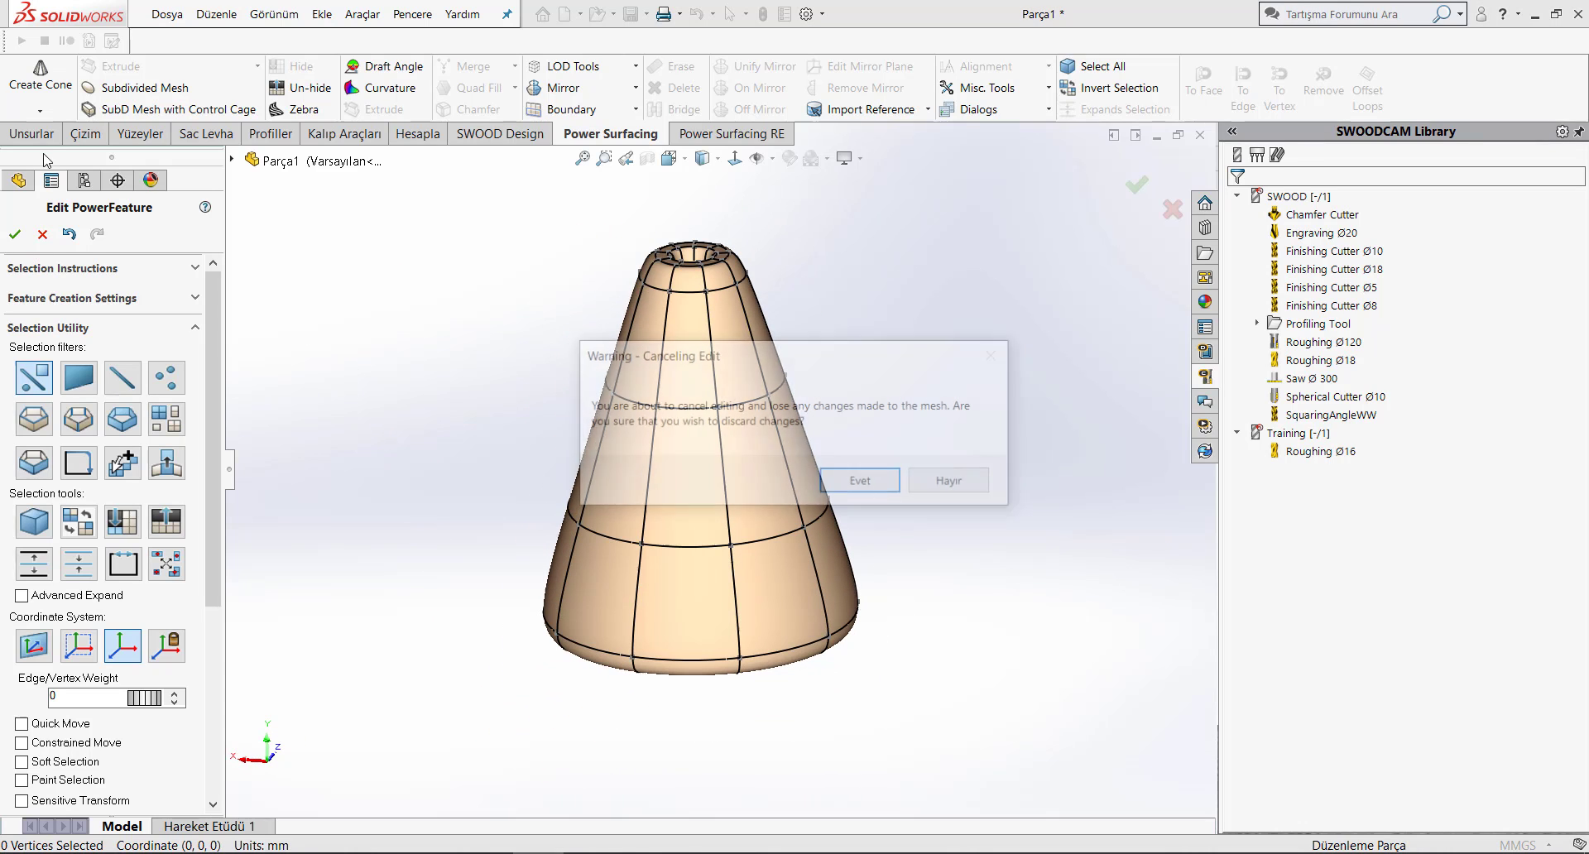
pyautogui.click(849, 492)
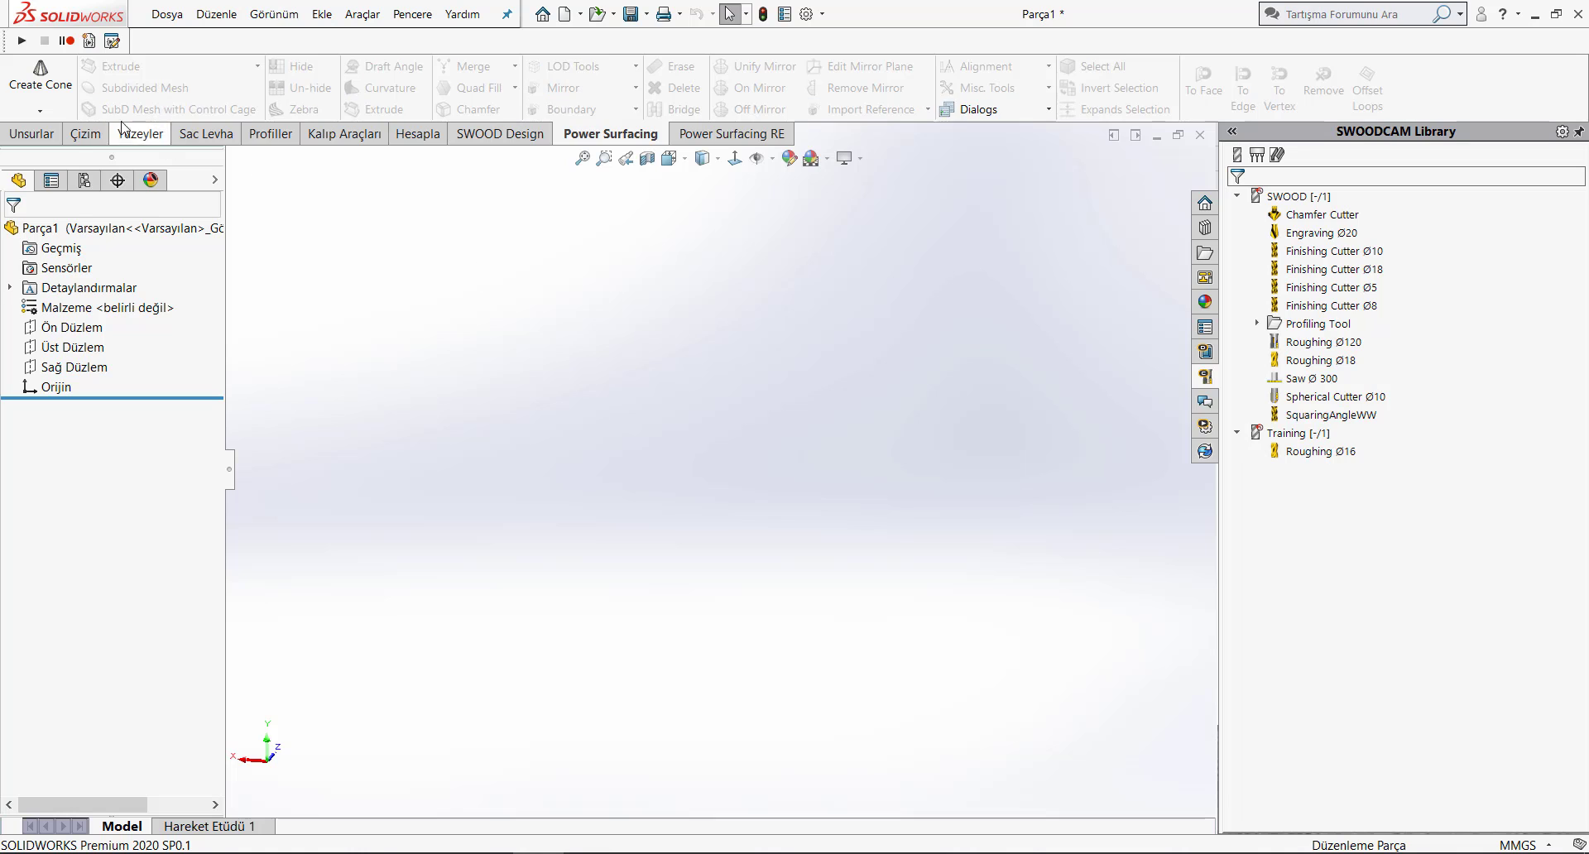
# - Browse the SubD creation methods list, then dismiss it
pyautogui.click(39, 112)
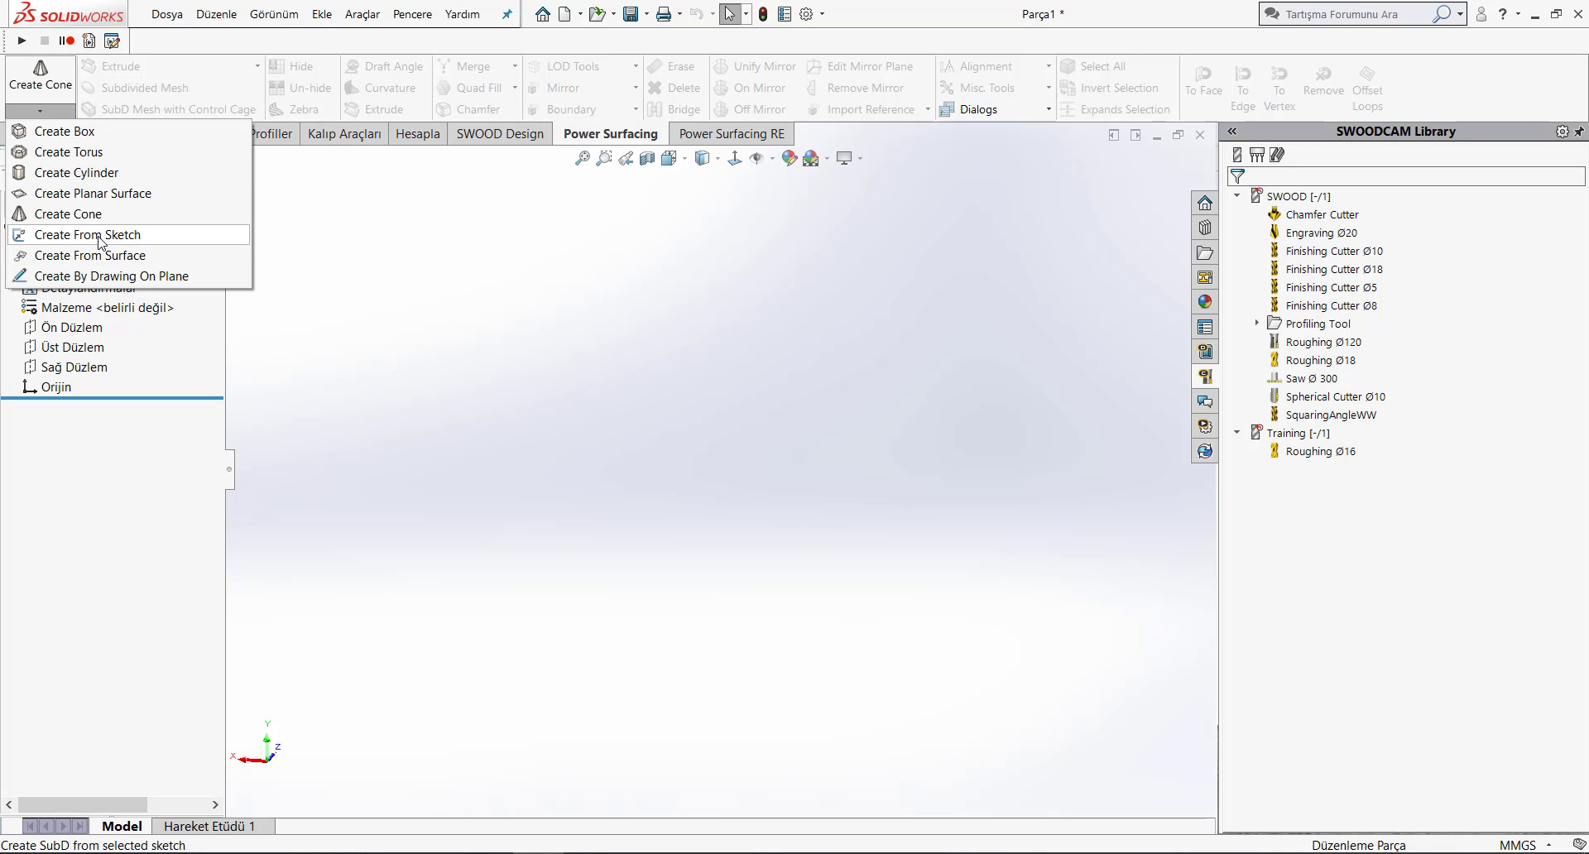
pyautogui.click(414, 285)
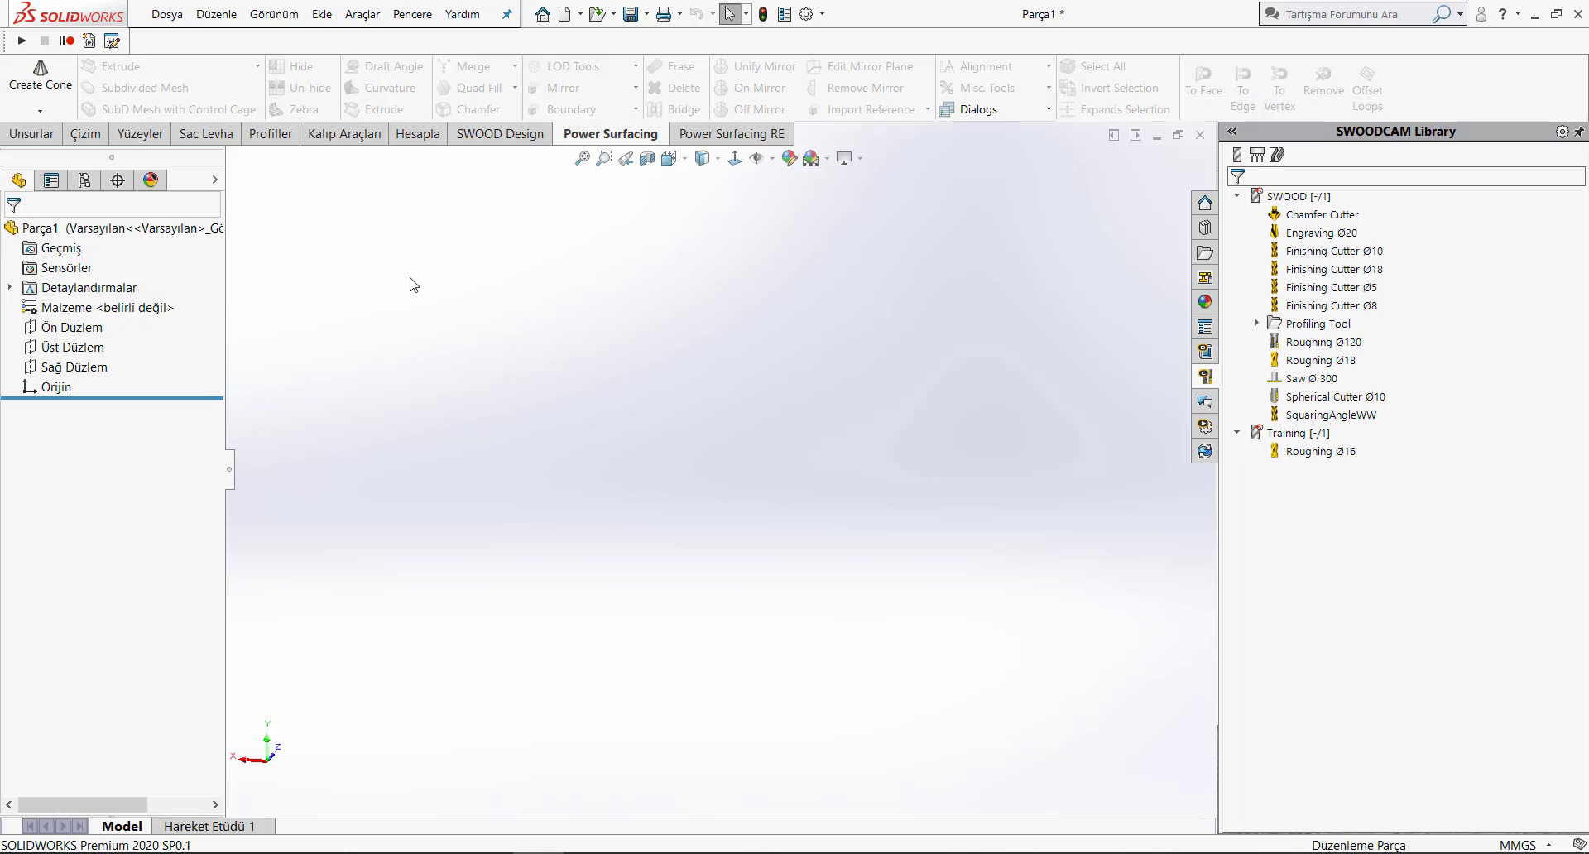
pyautogui.moveTo(304, 308); pyautogui.dragTo(849, 361)
# - Start Create From Sketch, cancel it without creating anything, and reopen the creation methods
pyautogui.click(39, 112)
pyautogui.click(74, 234)
pyautogui.click(42, 236)
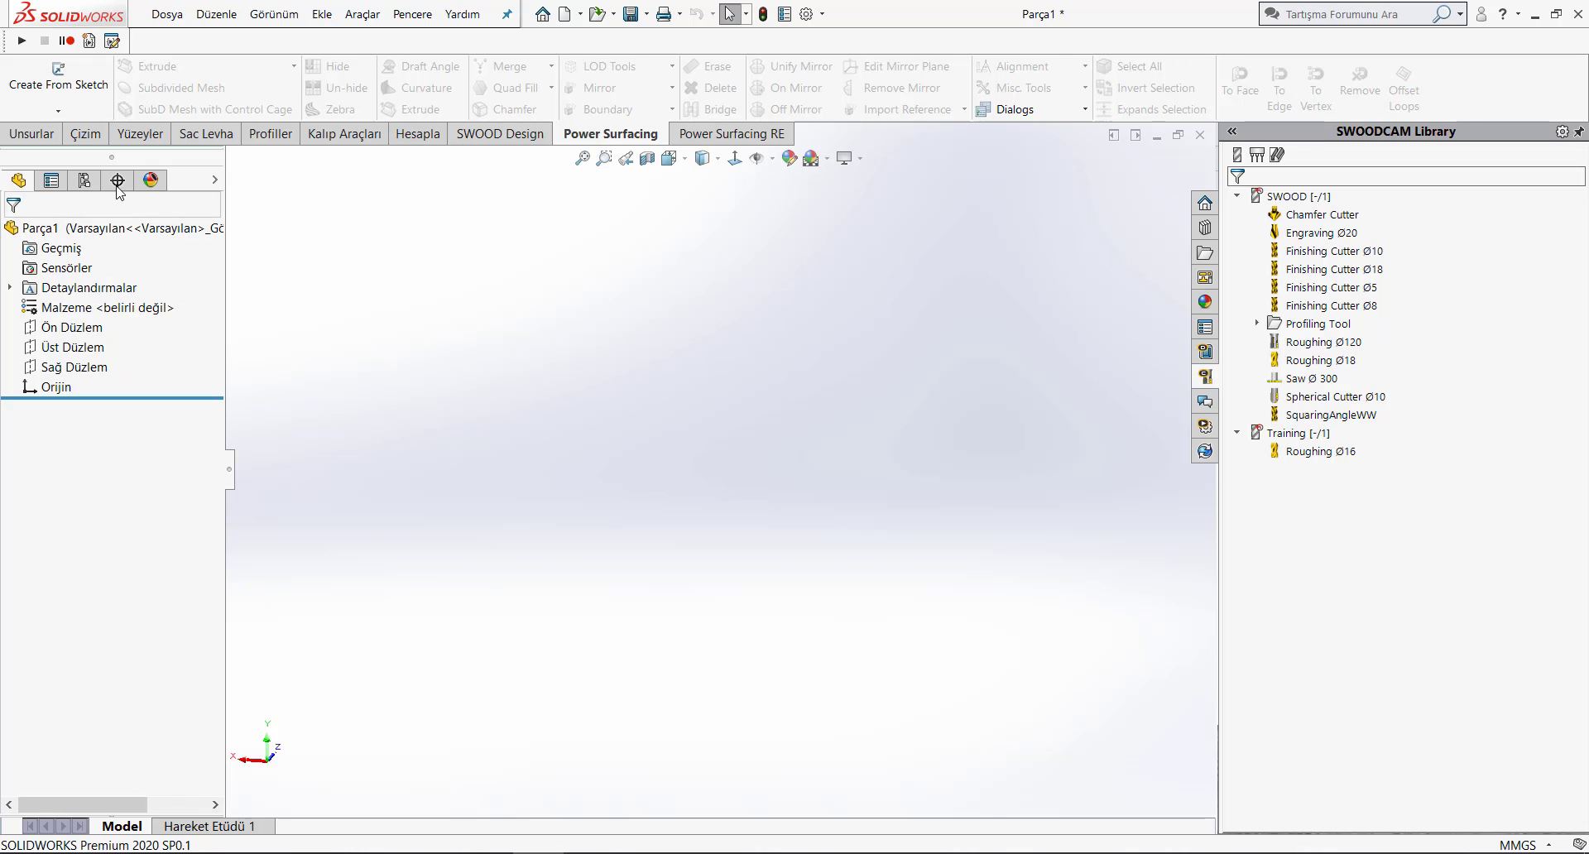
pyautogui.click(87, 110)
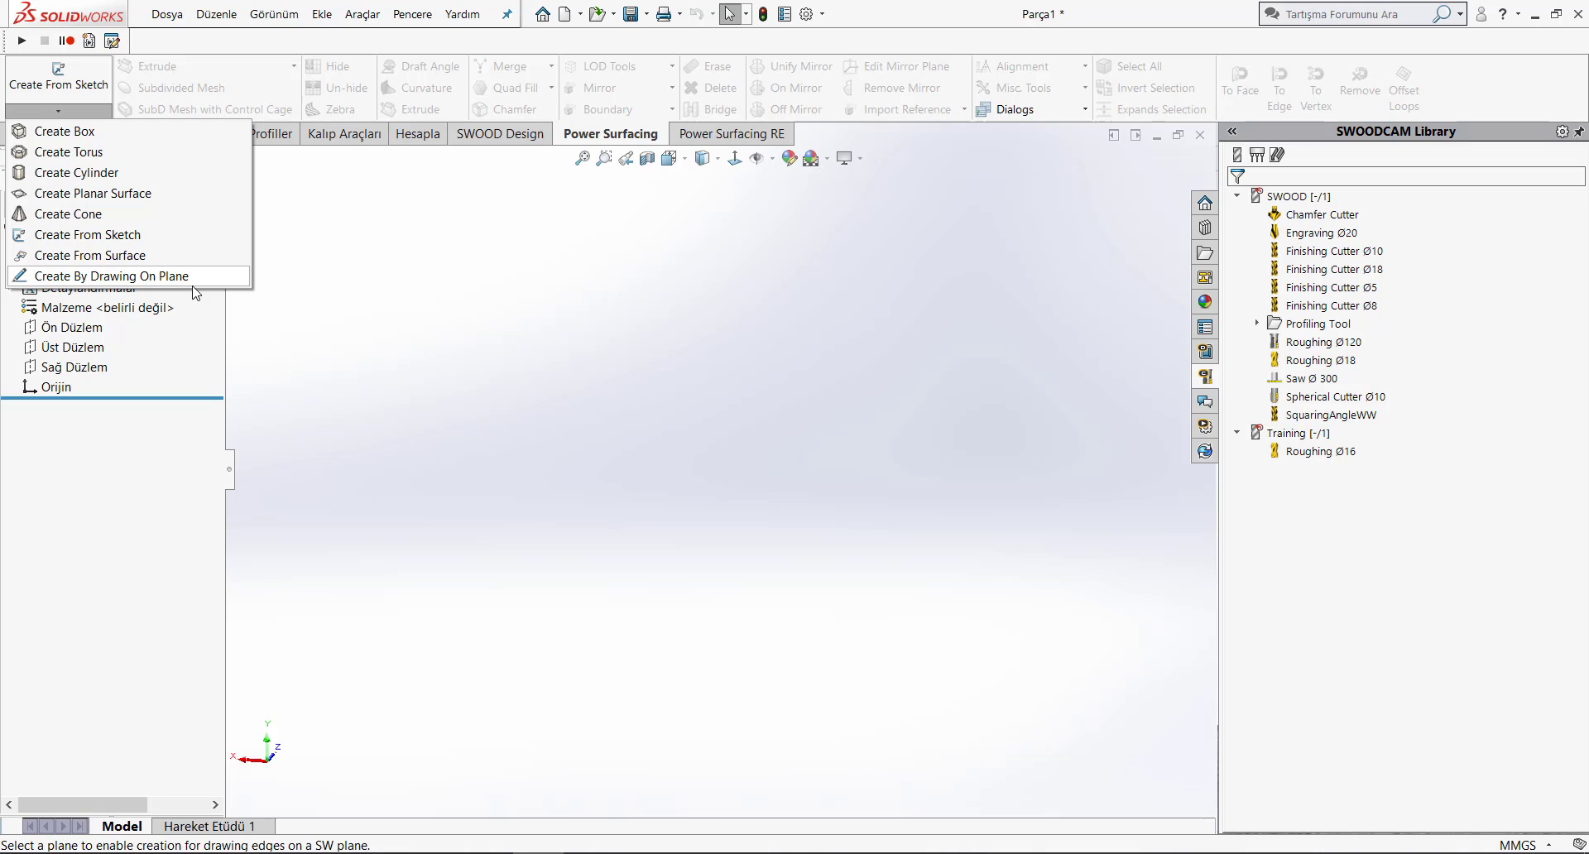
# - Dismiss the Create dropdown so only the empty Parça1 part remains visible
pyautogui.click(414, 272)
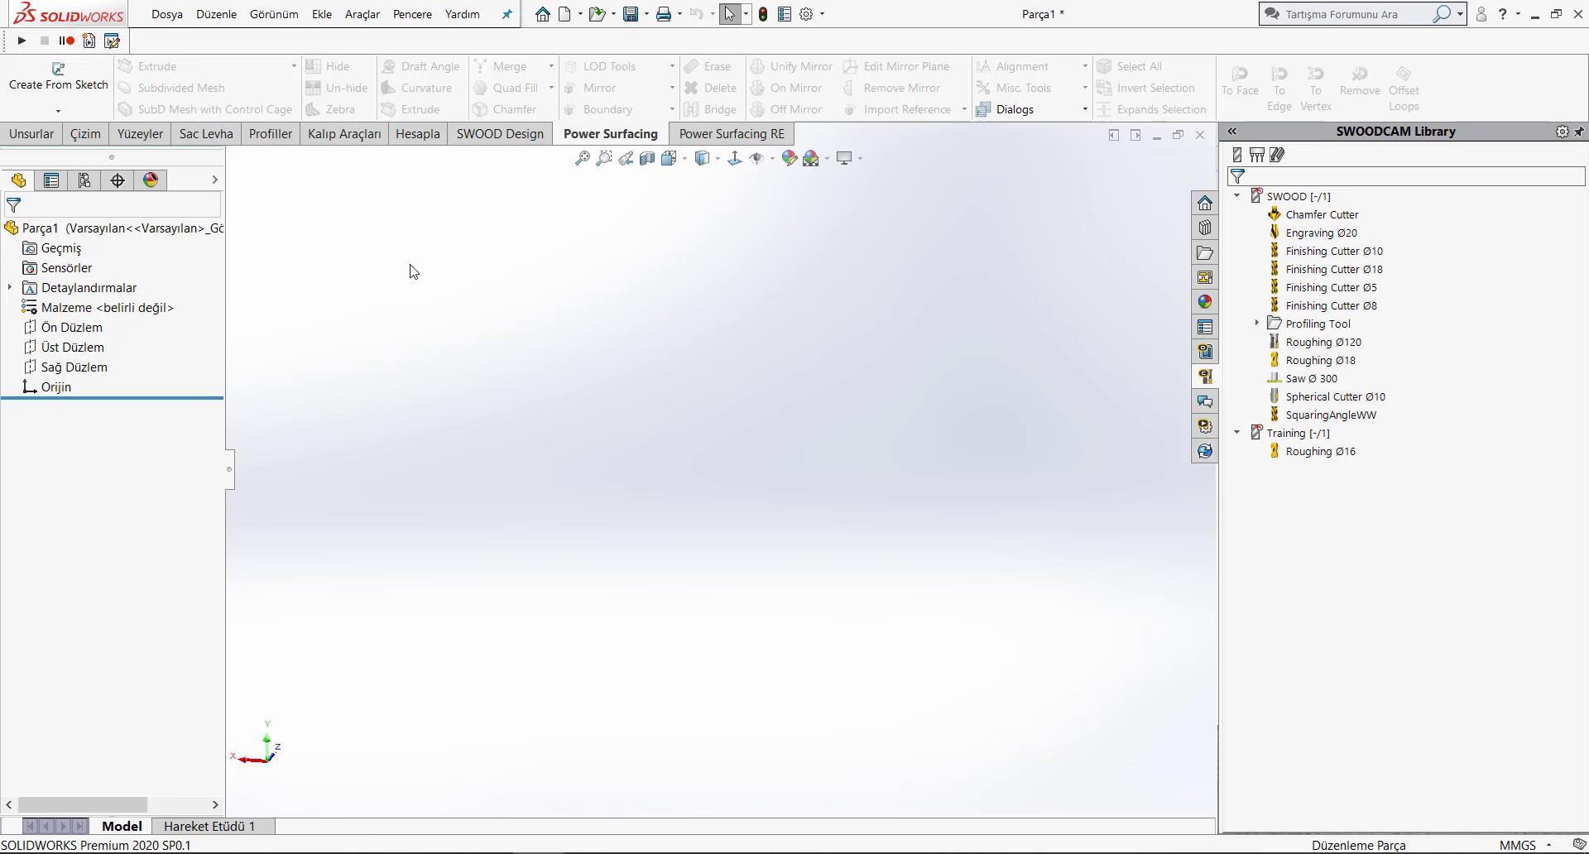